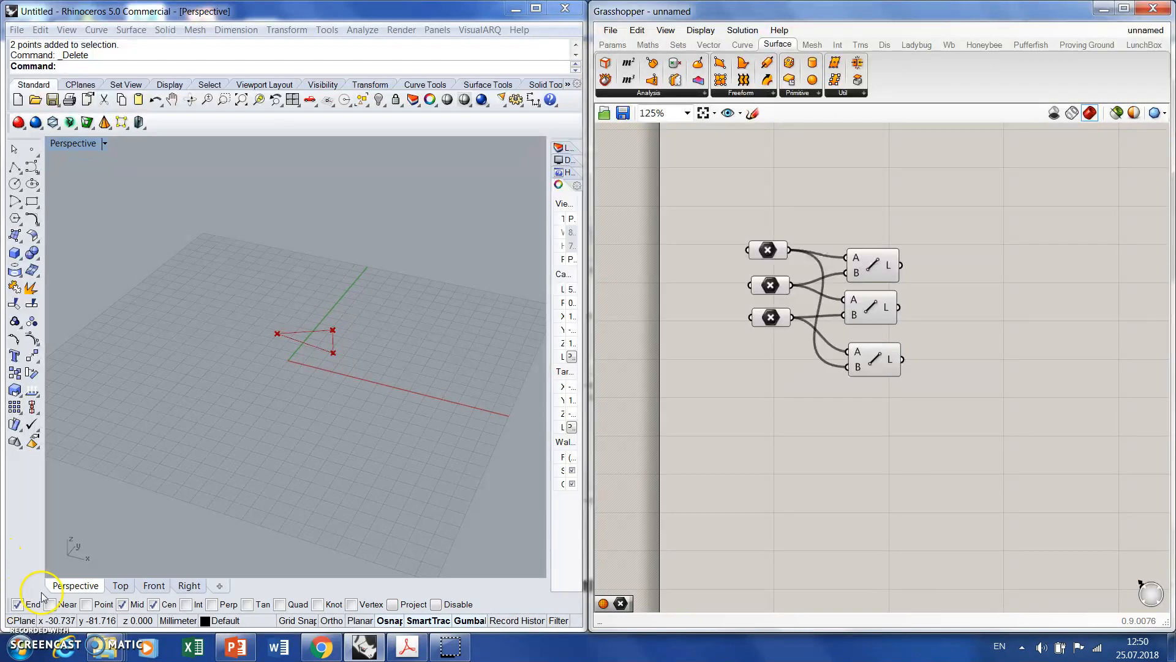
- Add a Point parameter below the existing components, and place a new point object in the Rhino Perspective viewport, in front of the triangle
{"action": "left_click", "coordinate": [632, 46]}
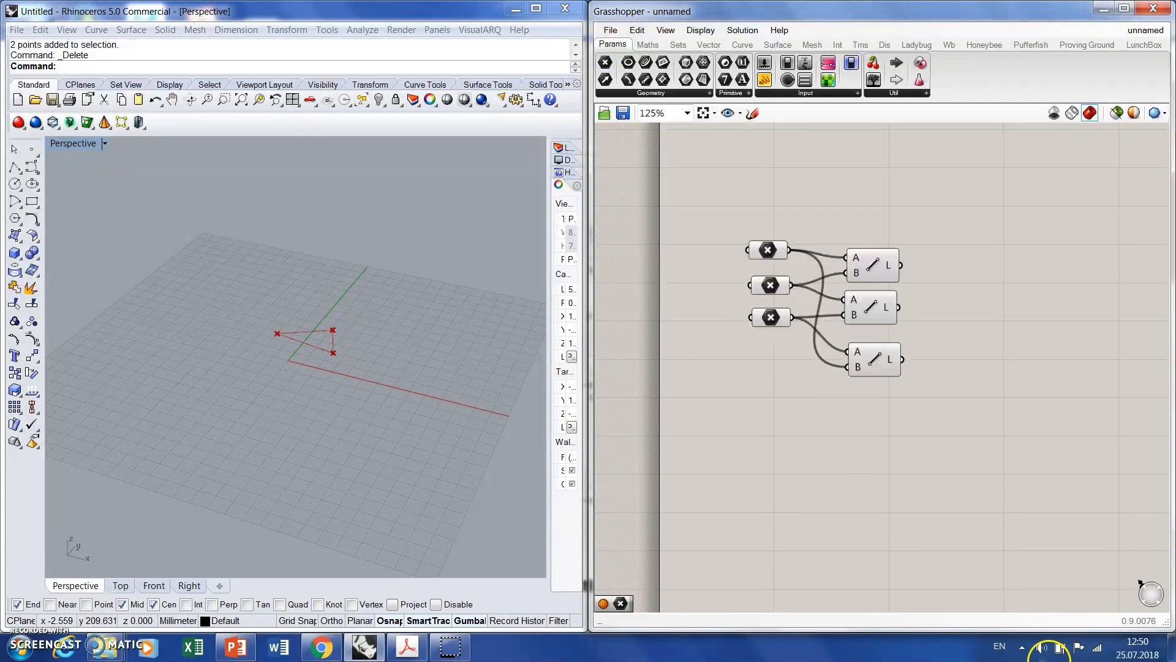
{"action": "left_click", "coordinate": [801, 492]}
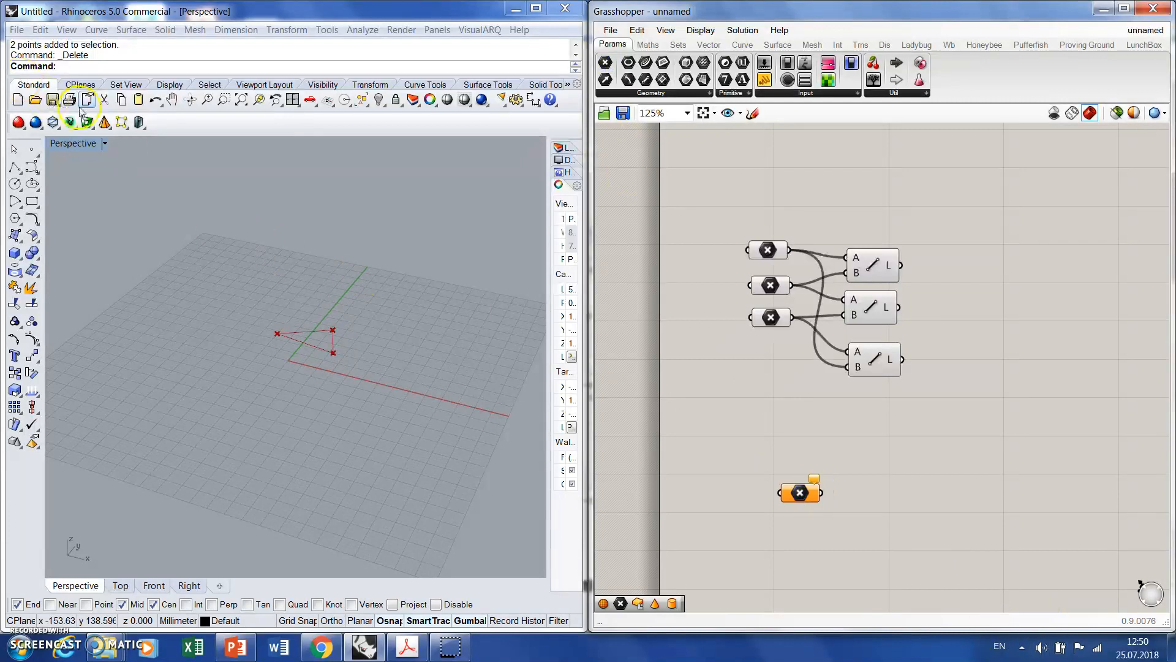
{"action": "left_click", "coordinate": [31, 149]}
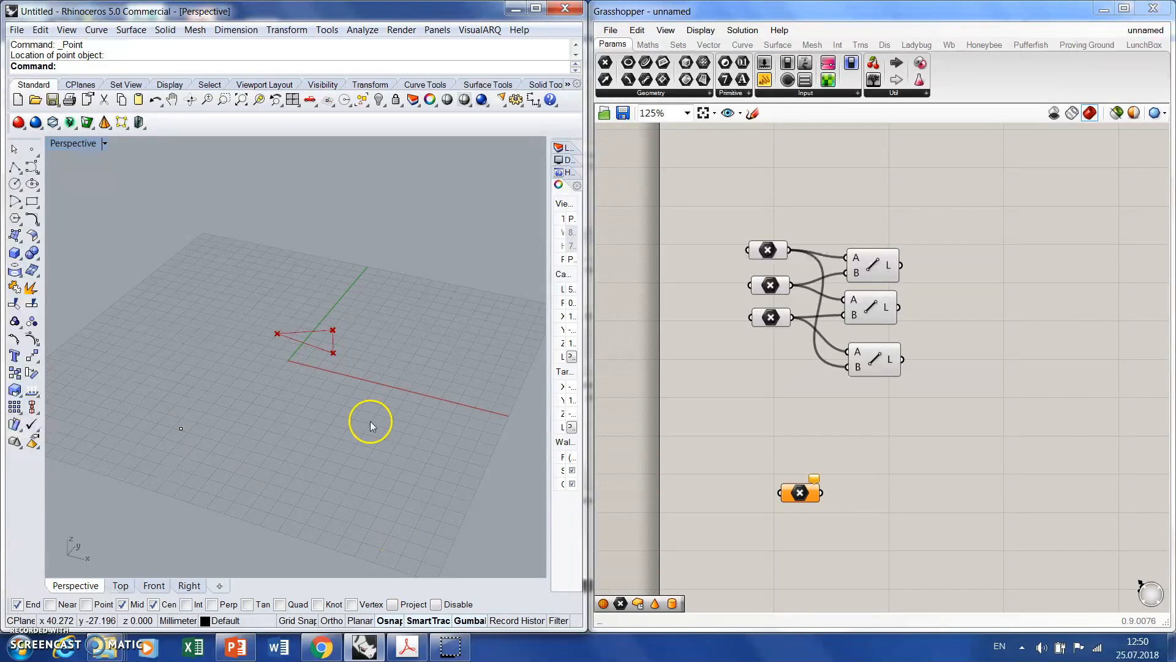
- Reference the new Rhino point in the lower Point parameter using Set one Point
{"action": "right_click", "coordinate": [790, 485]}
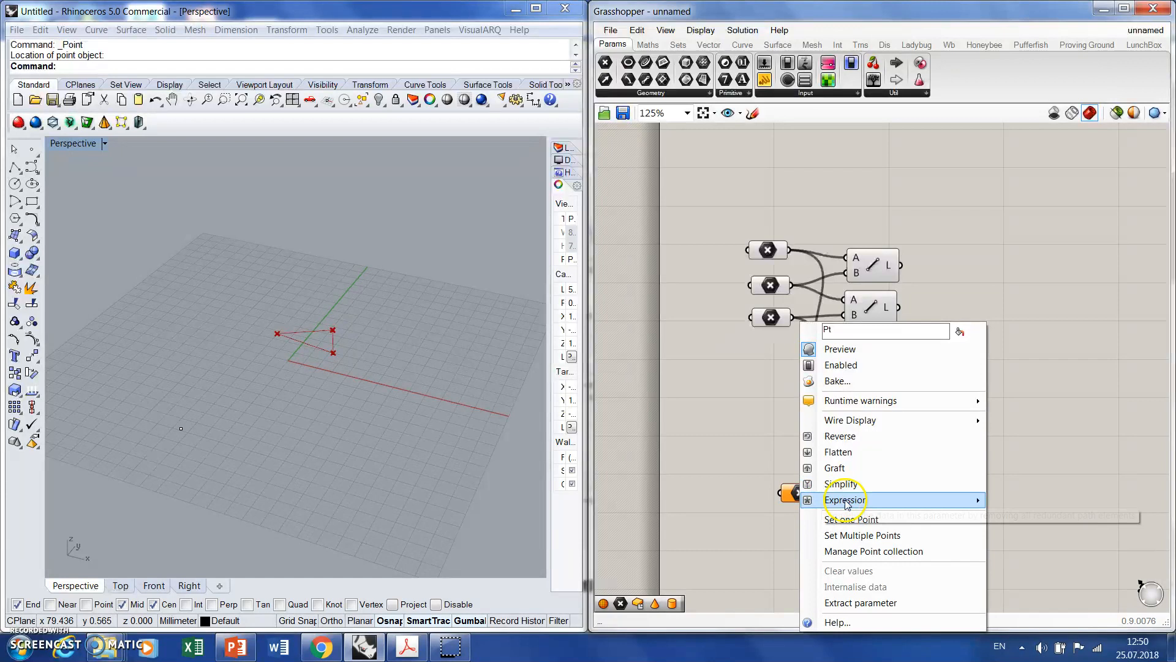
{"action": "left_click", "coordinate": [861, 521]}
{"action": "left_click_drag", "start_coordinate": [240, 473], "coordinate": [145, 415]}
{"action": "key", "text": "Return"}
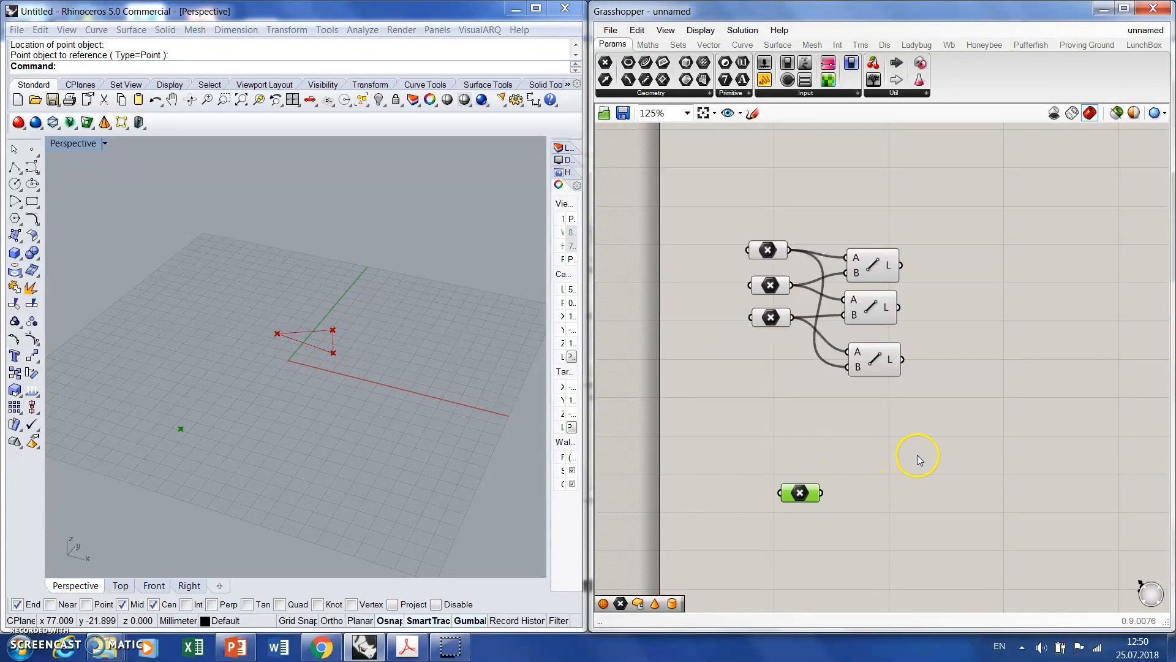
{"action": "left_click", "coordinate": [848, 505]}
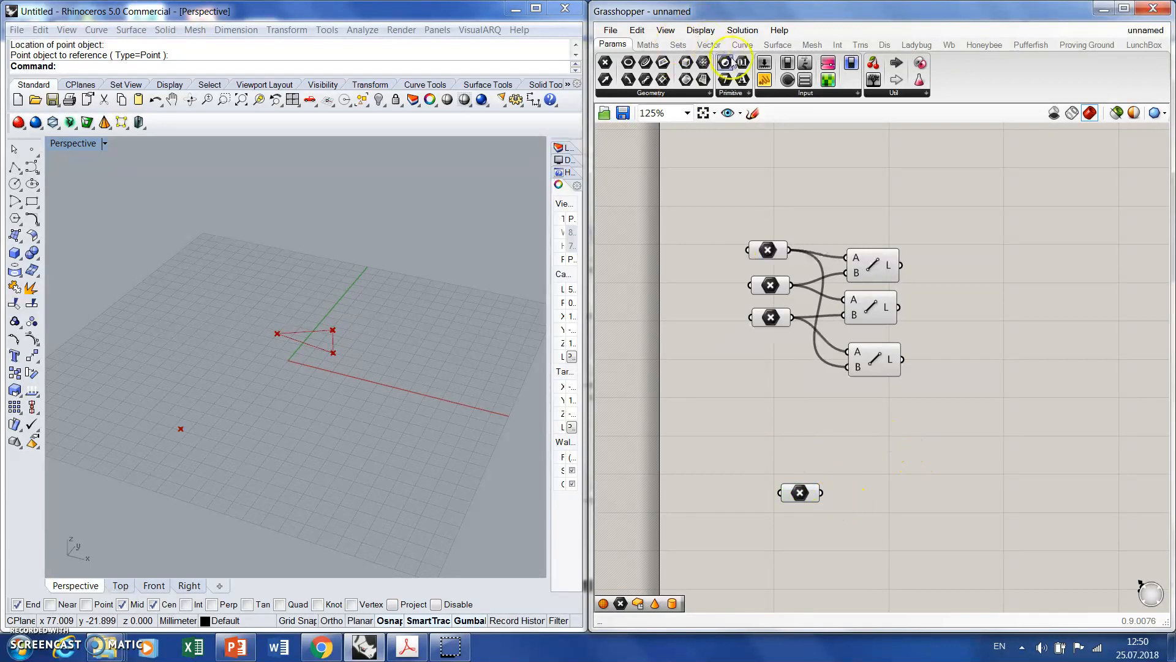
- Add a Center Box component beside the lower Point parameter
{"action": "left_click", "coordinate": [786, 45]}
{"action": "left_click", "coordinate": [798, 93]}
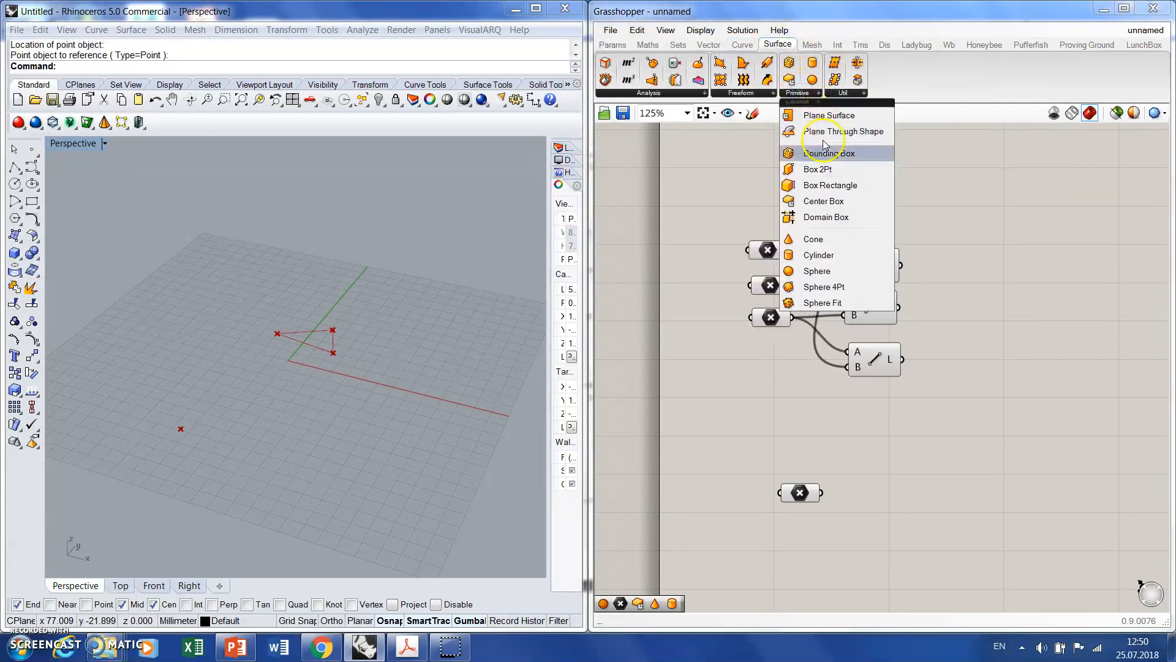
{"action": "left_click", "coordinate": [839, 202]}
{"action": "left_click", "coordinate": [944, 500]}
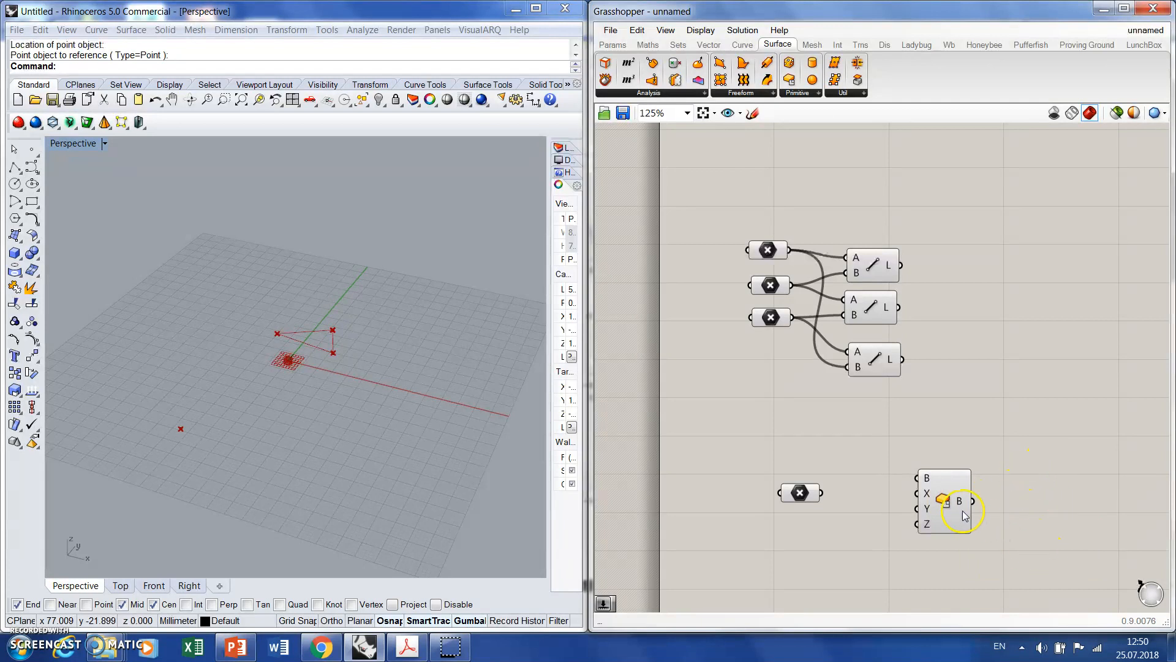
{"action": "scroll", "coordinate": [908, 538], "scroll_direction": "up", "scroll_amount": 1}
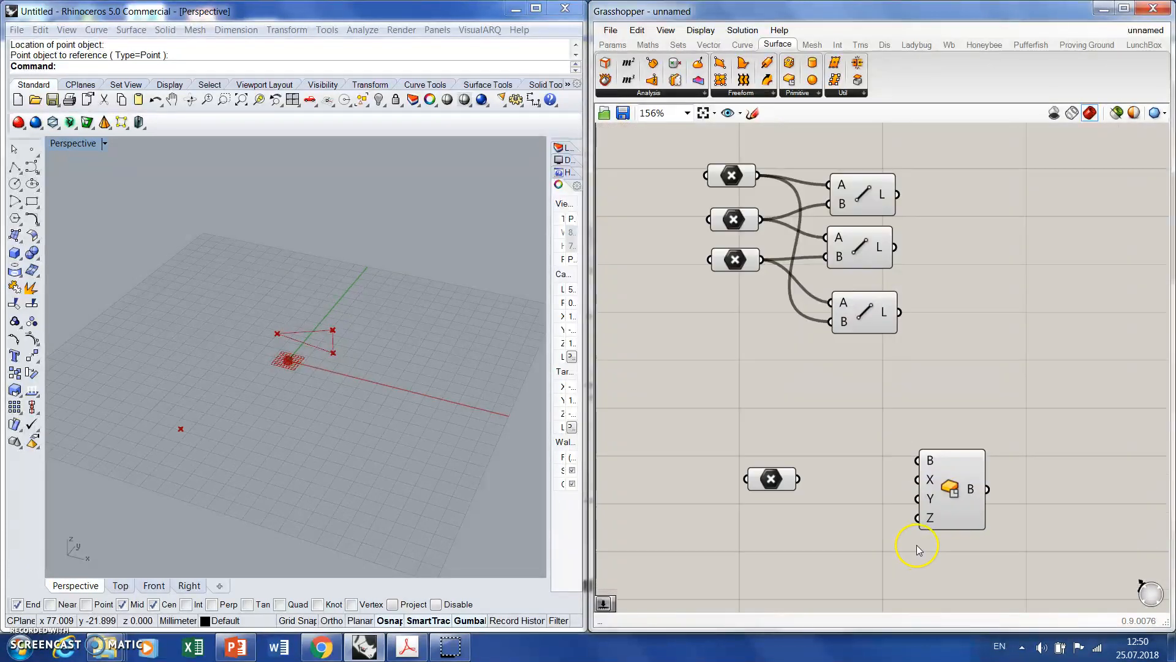
- Examine the Center Box's default box at the origin in the viewport, and move the component slightly lower on the canvas
{"action": "left_click", "coordinate": [965, 475]}
{"action": "scroll", "coordinate": [283, 374], "scroll_direction": "up", "scroll_amount": 3}
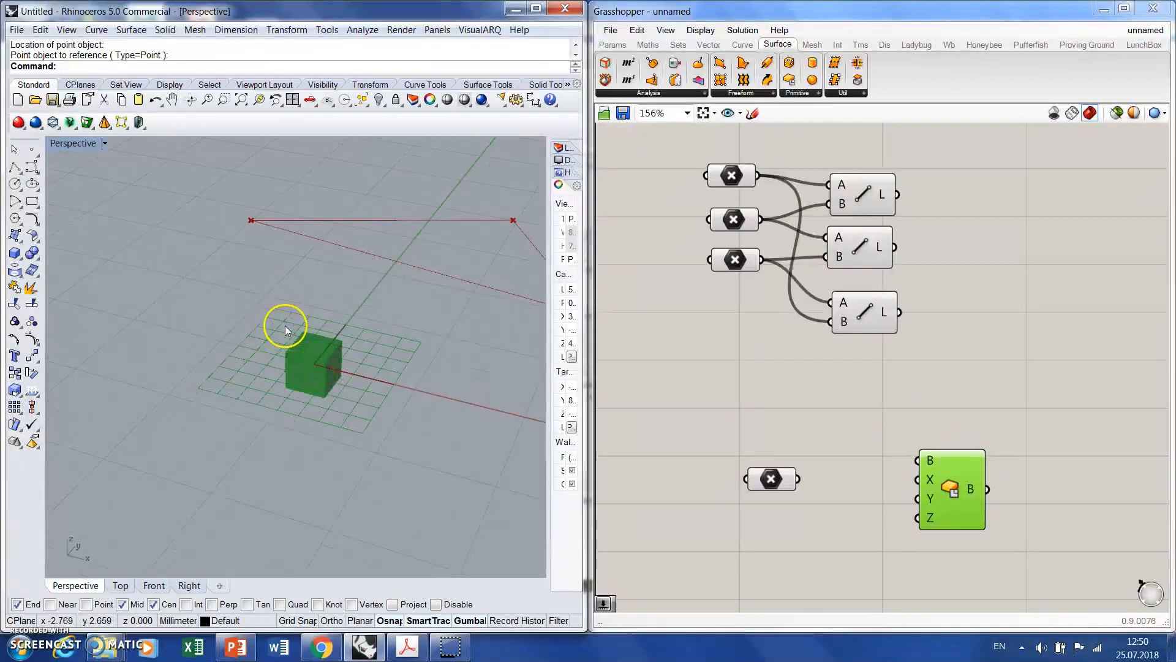
{"action": "scroll", "coordinate": [286, 331], "scroll_direction": "up", "scroll_amount": 3}
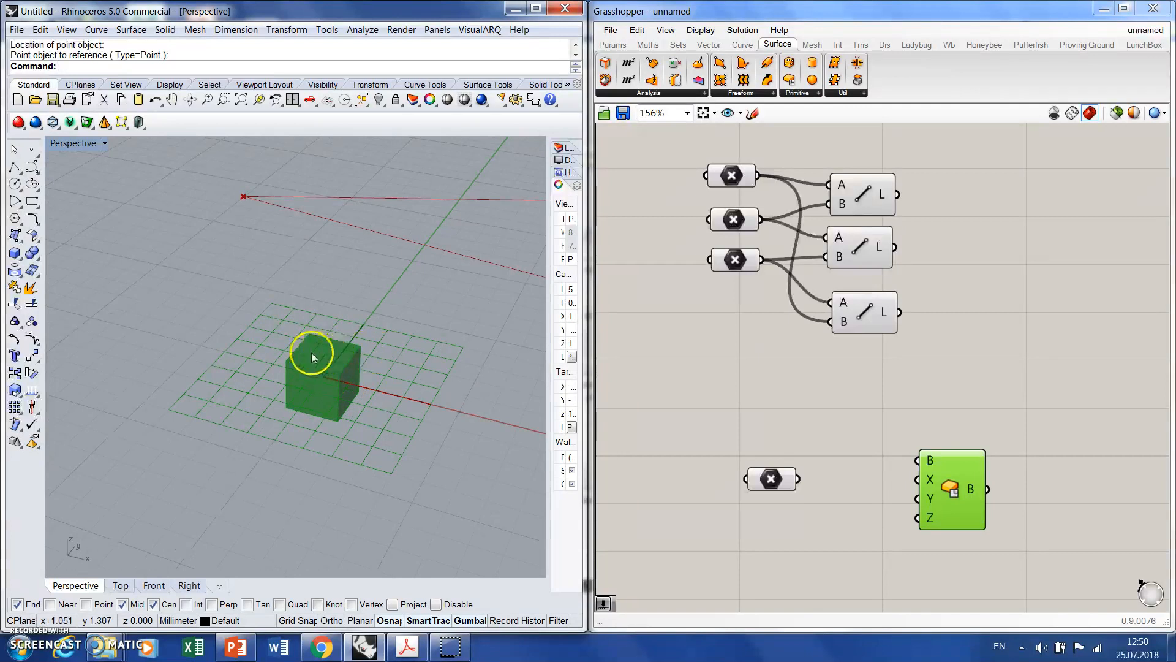
{"action": "scroll", "coordinate": [303, 334], "scroll_direction": "down", "scroll_amount": 3}
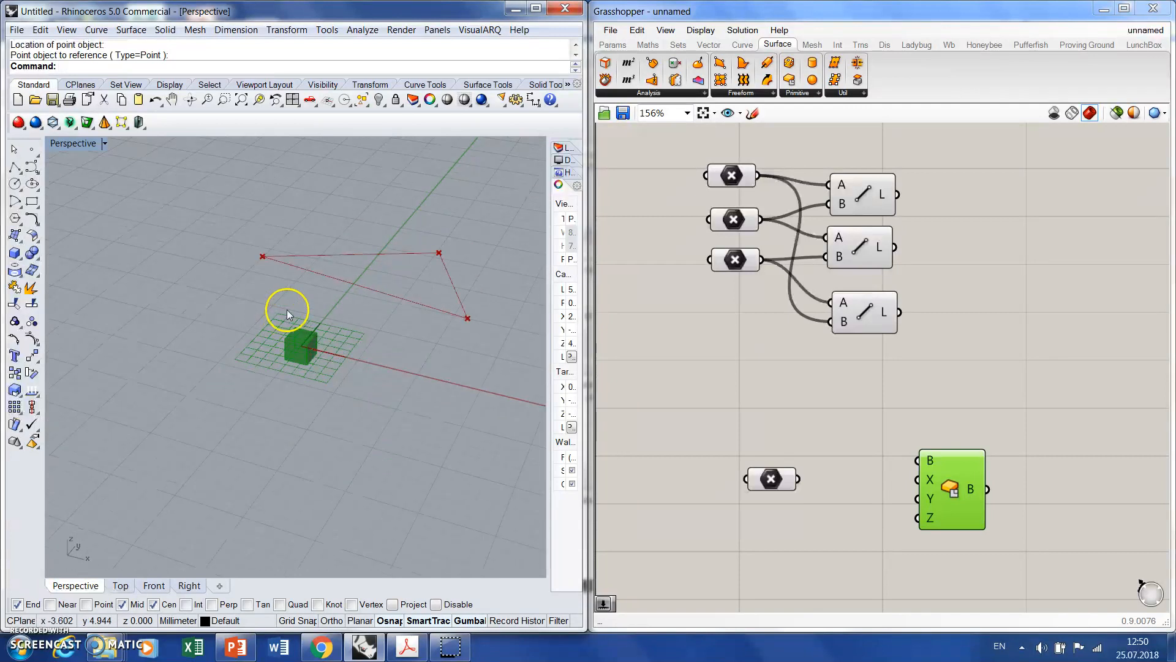
{"action": "scroll", "coordinate": [314, 271], "scroll_direction": "down", "scroll_amount": 2}
{"action": "left_click_drag", "start_coordinate": [945, 478], "coordinate": [946, 496]}
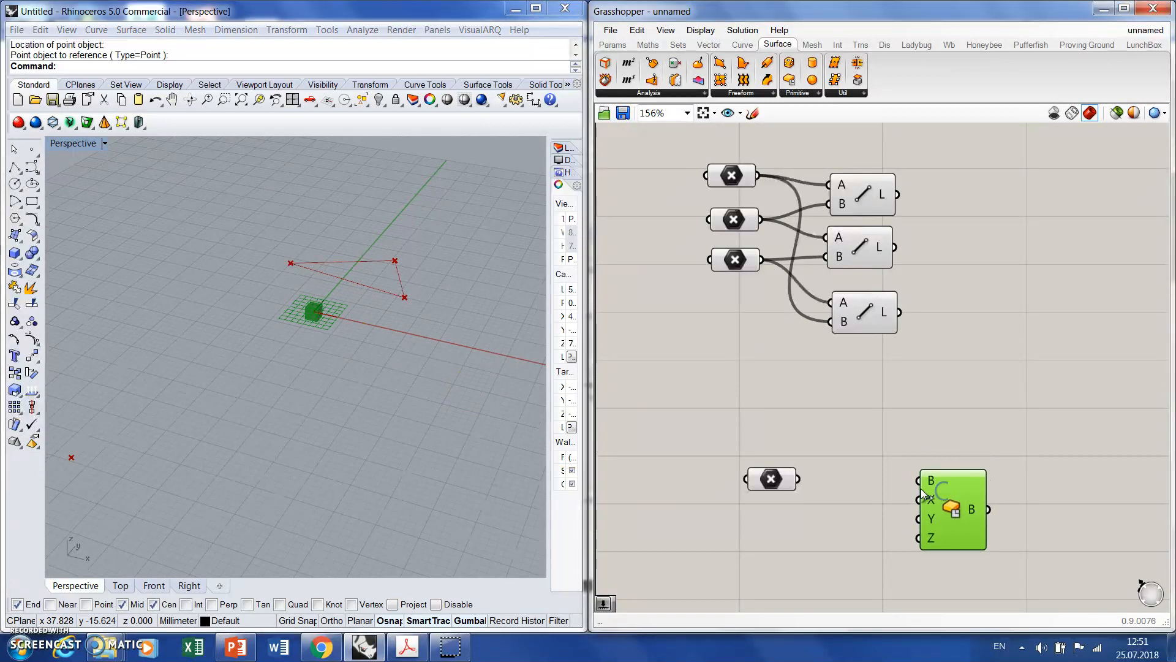
{"action": "left_click", "coordinate": [837, 512]}
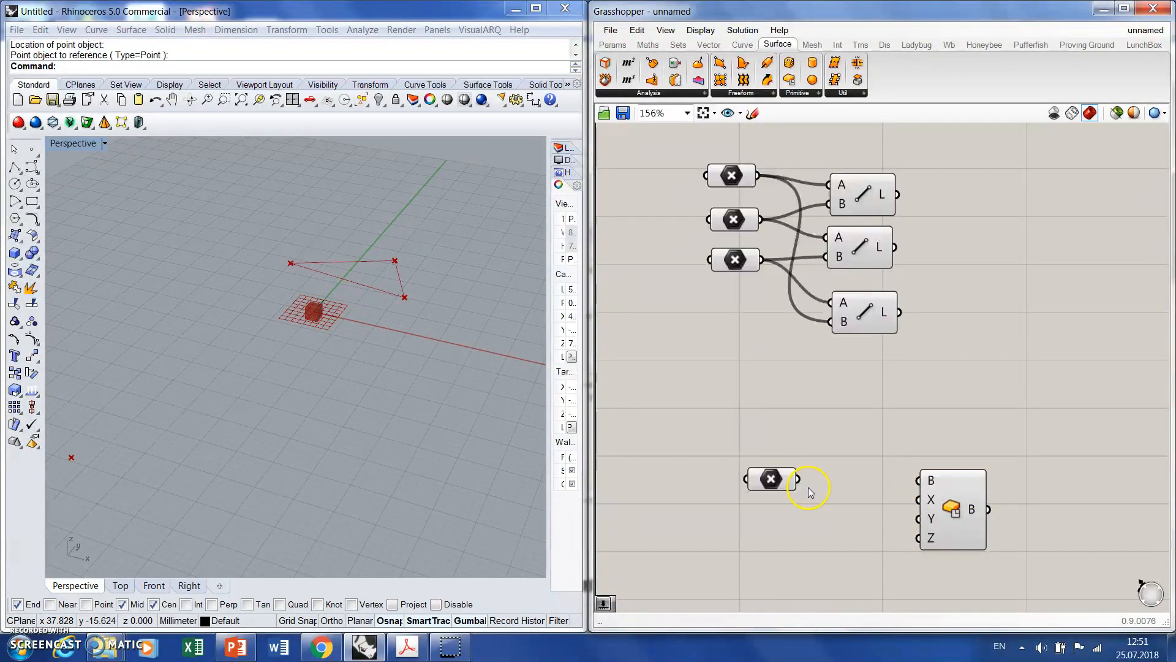
- Connect the lower Point parameter to the Center Box's Base (B) input
{"action": "left_click", "coordinate": [773, 480]}
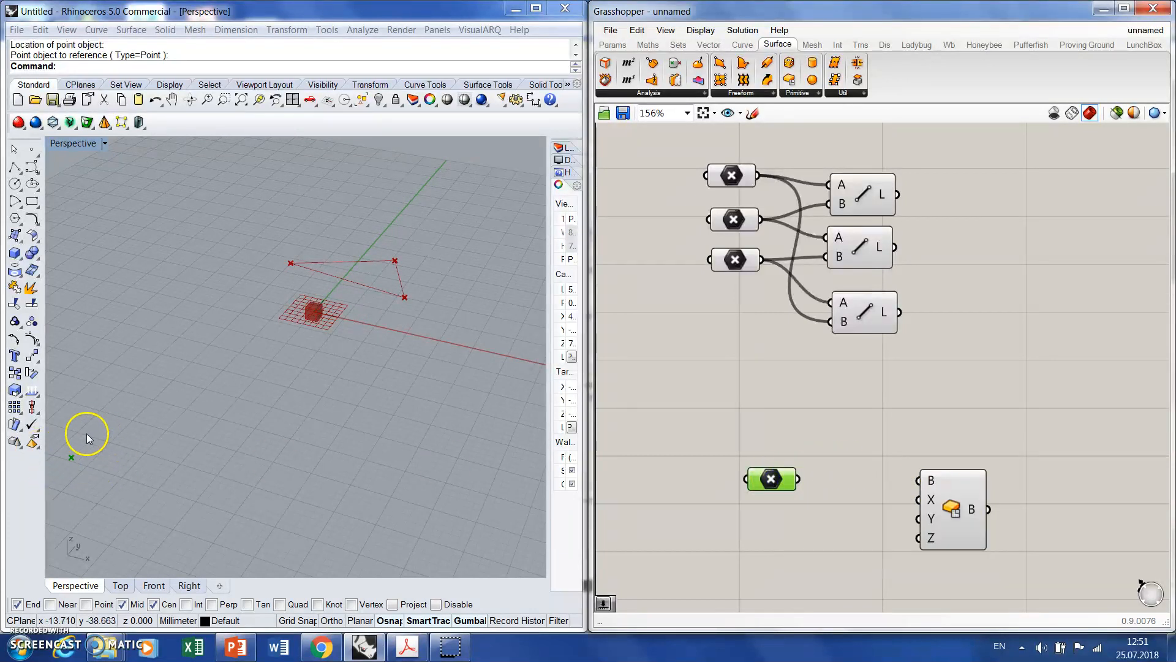
{"action": "mouse_move", "coordinate": [932, 484]}
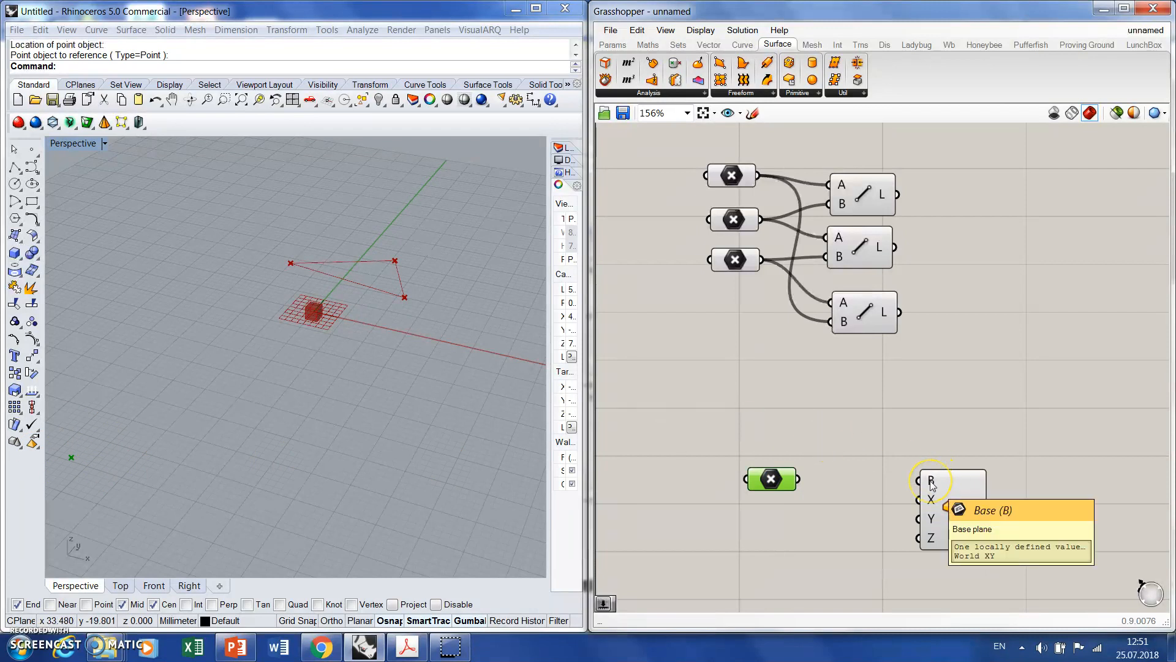
{"action": "left_click_drag", "start_coordinate": [798, 479], "coordinate": [922, 482]}
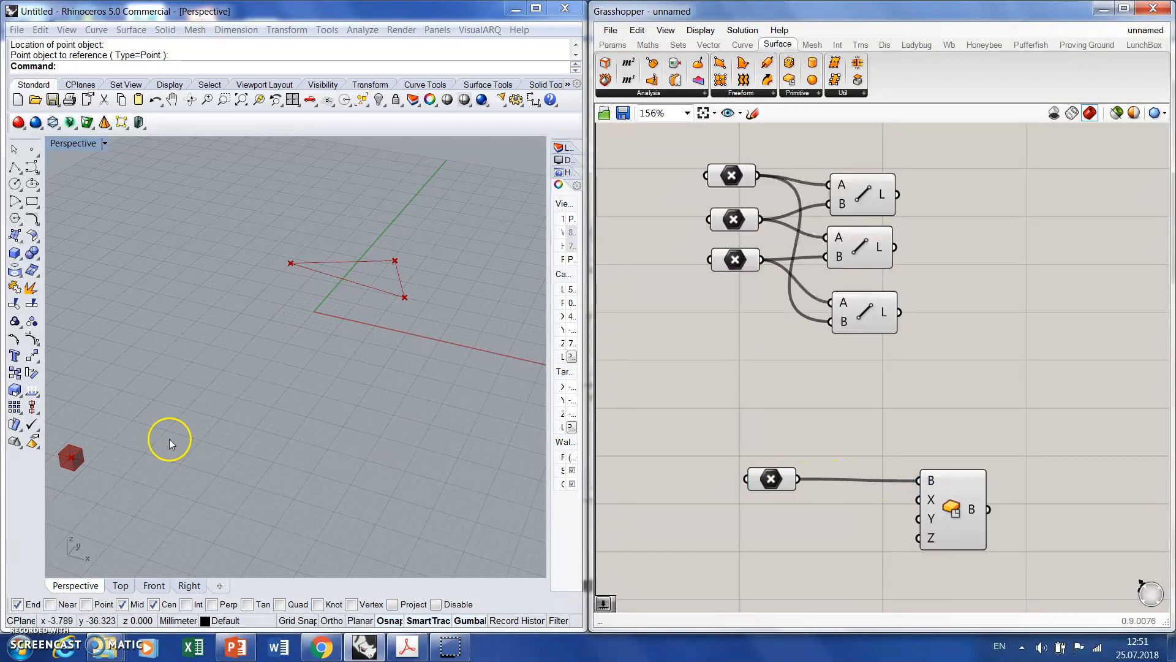
- Move the referenced Rhino point with the gumball to a spot nearer the triangle, relocating the box centred on it
{"action": "left_click", "coordinate": [943, 493]}
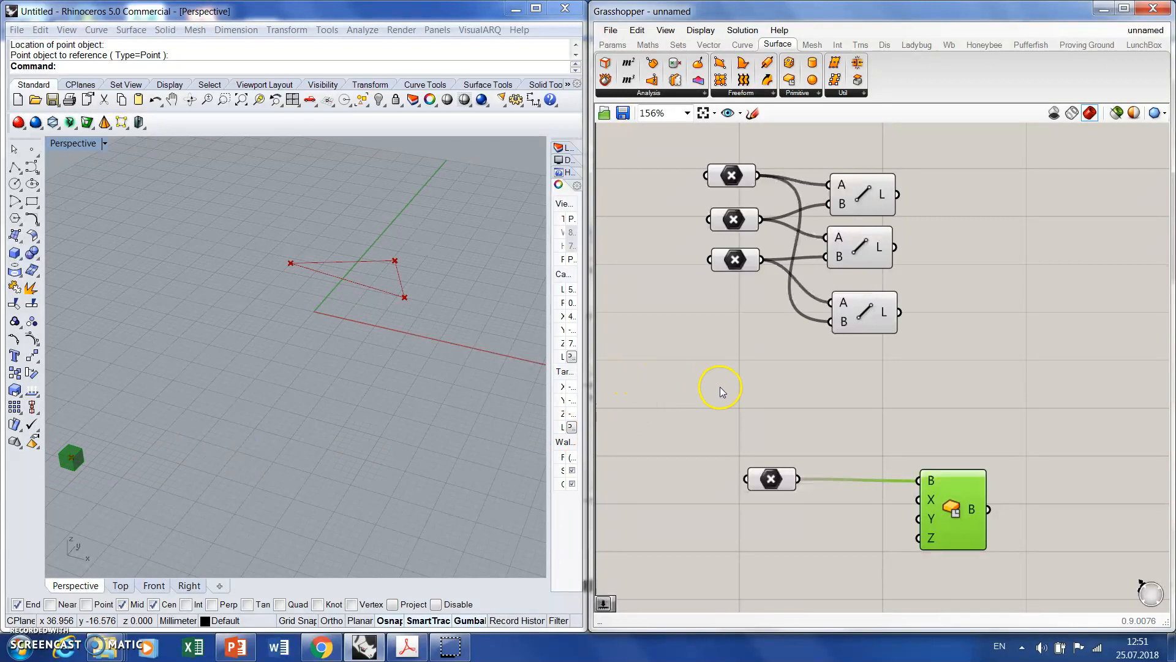
{"action": "left_click_drag", "start_coordinate": [110, 487], "coordinate": [377, 426]}
{"action": "left_click_drag", "start_coordinate": [368, 345], "coordinate": [316, 407]}
{"action": "left_click_drag", "start_coordinate": [338, 445], "coordinate": [283, 431]}
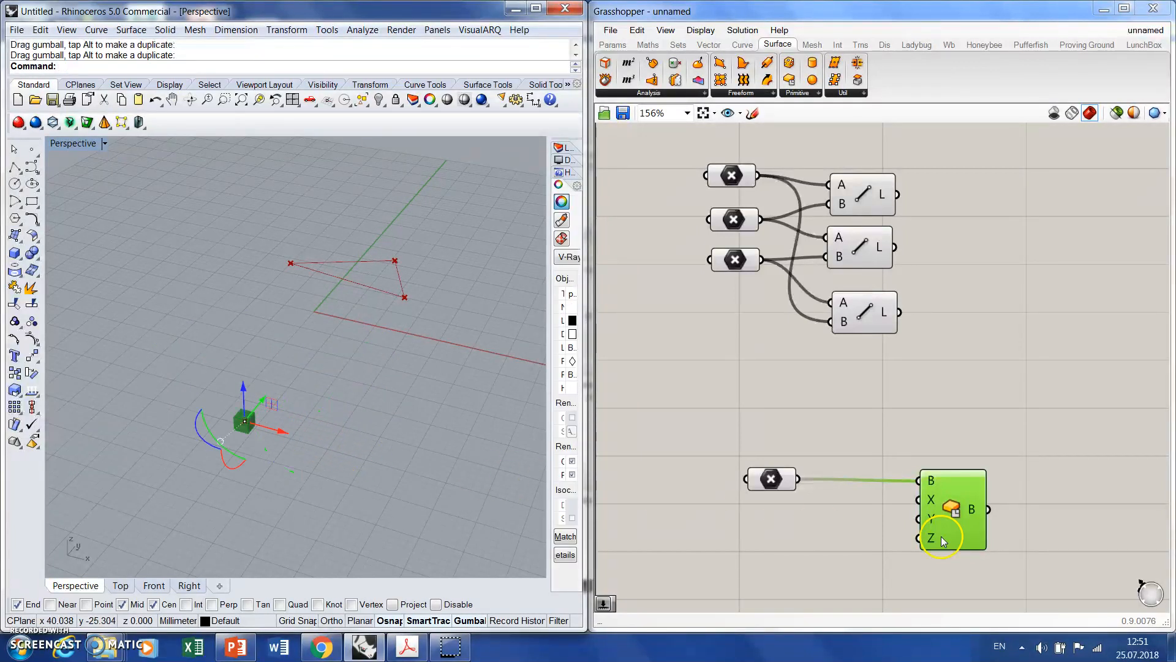
{"action": "left_click", "coordinate": [986, 442]}
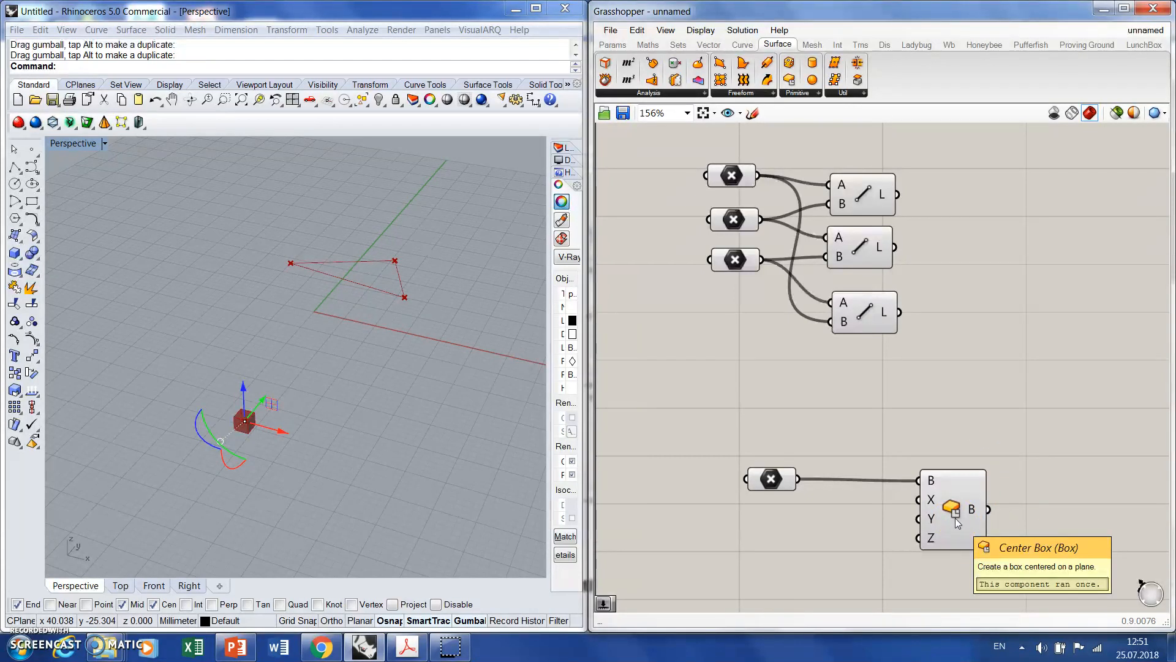
- Check the Center Box's size inputs and add a Number Slider at 0.250 below the connected Point parameter
{"action": "mouse_move", "coordinate": [934, 502]}
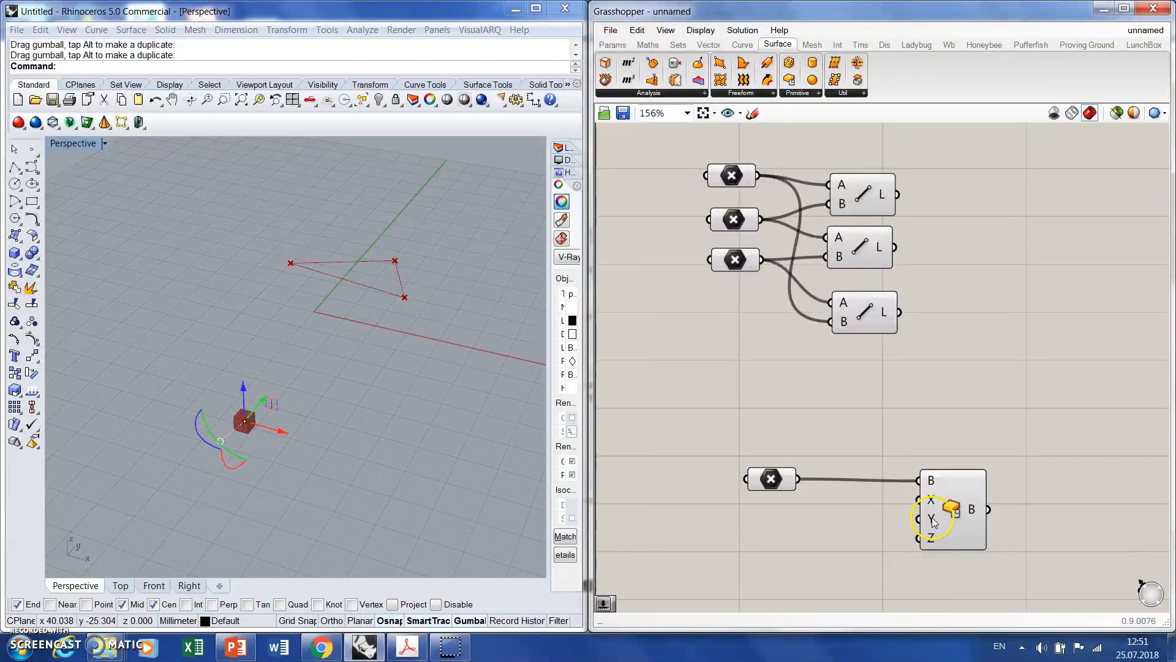
{"action": "mouse_move", "coordinate": [932, 540]}
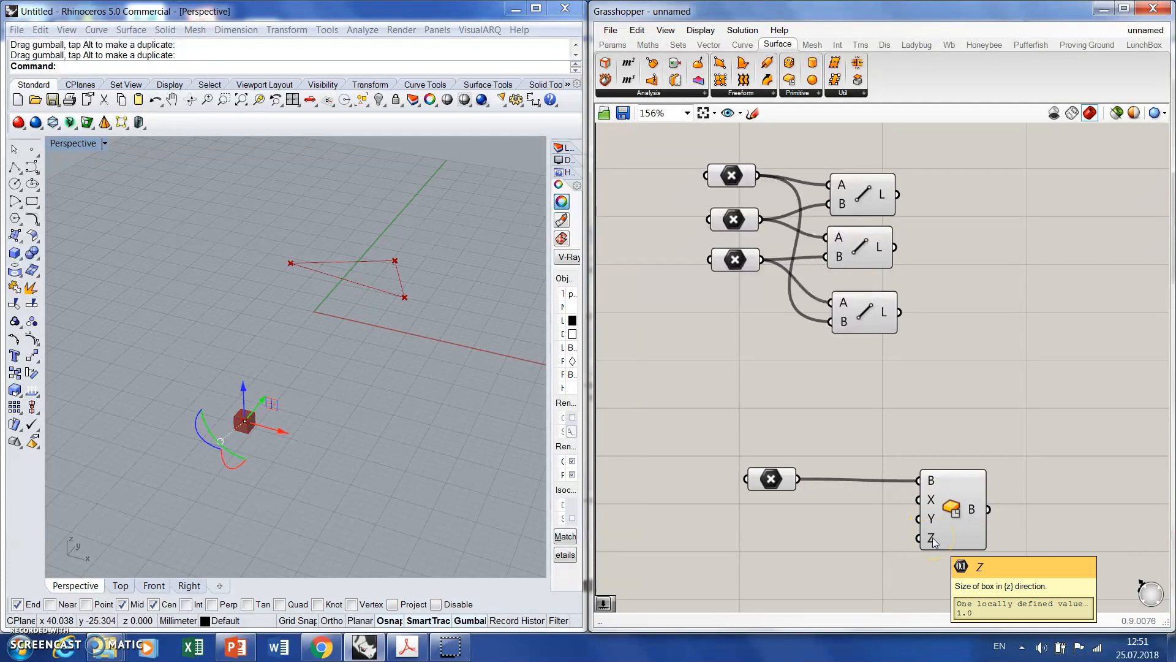
{"action": "left_click", "coordinate": [933, 533]}
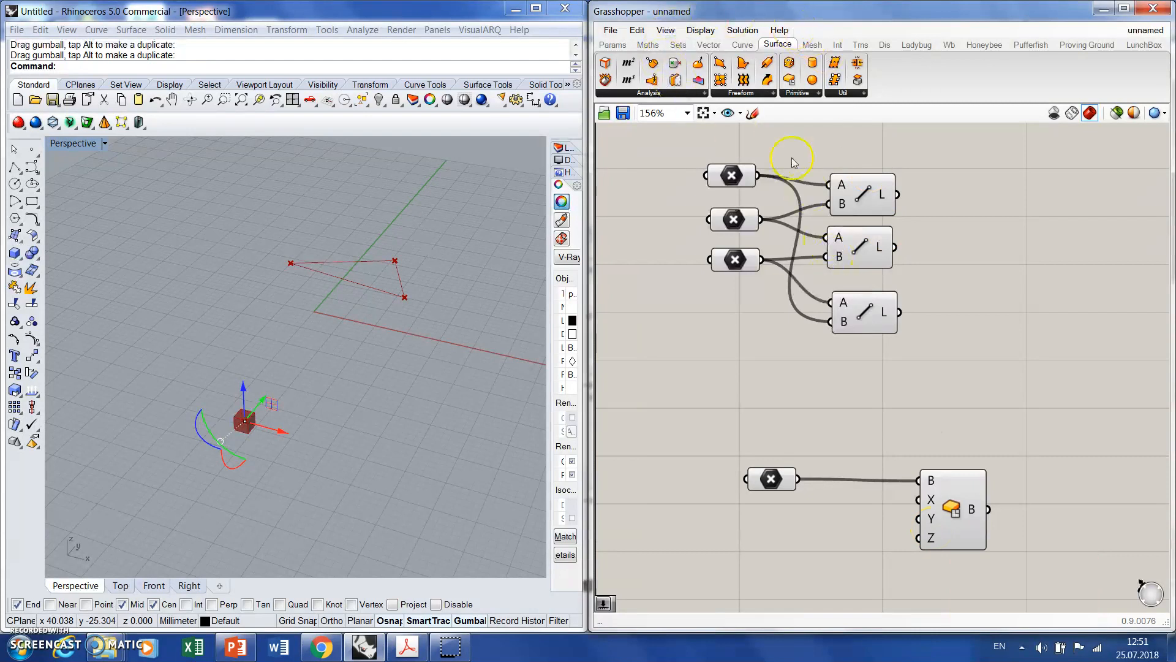
{"action": "left_click", "coordinate": [612, 45]}
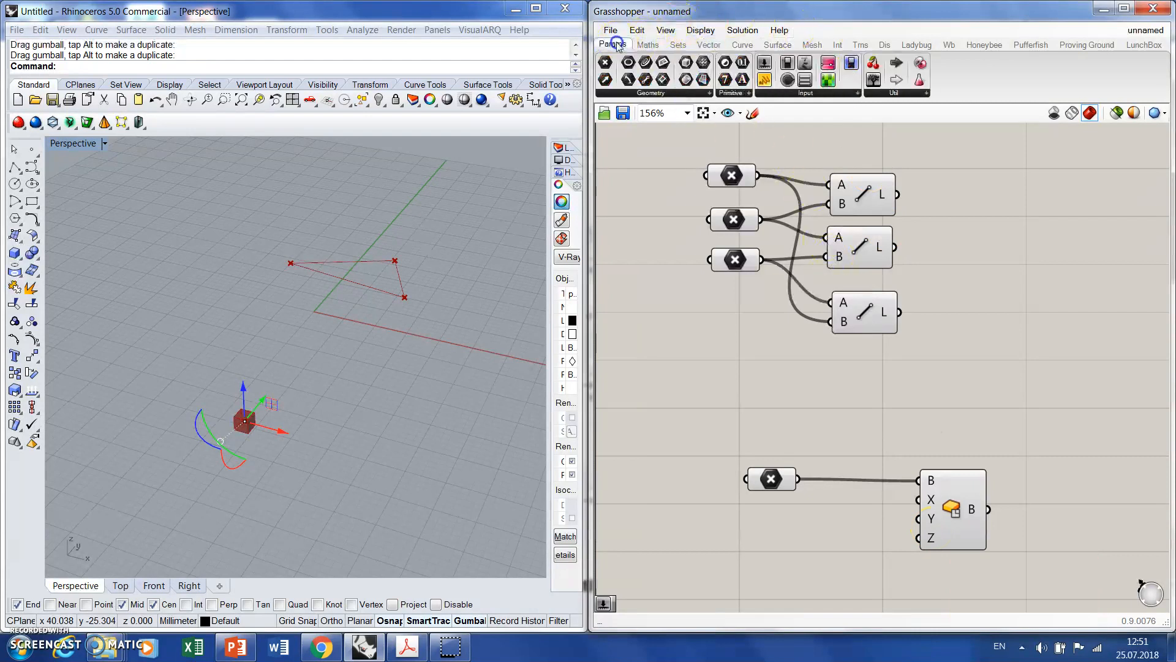
{"action": "left_click", "coordinate": [742, 72]}
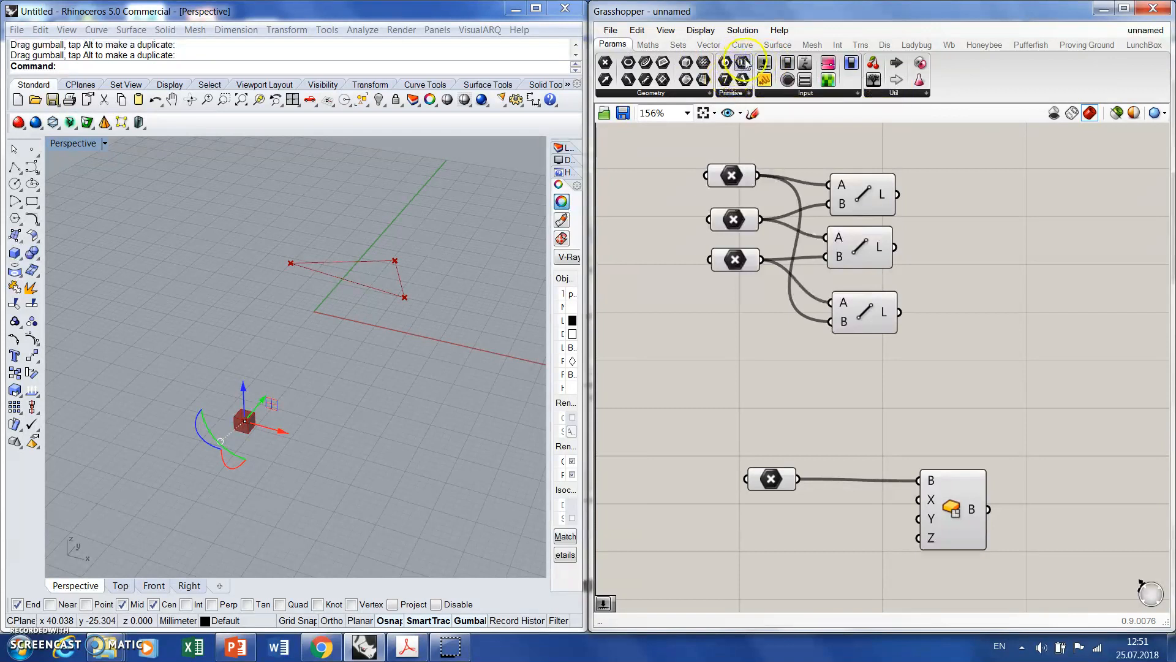
{"action": "left_click", "coordinate": [765, 63]}
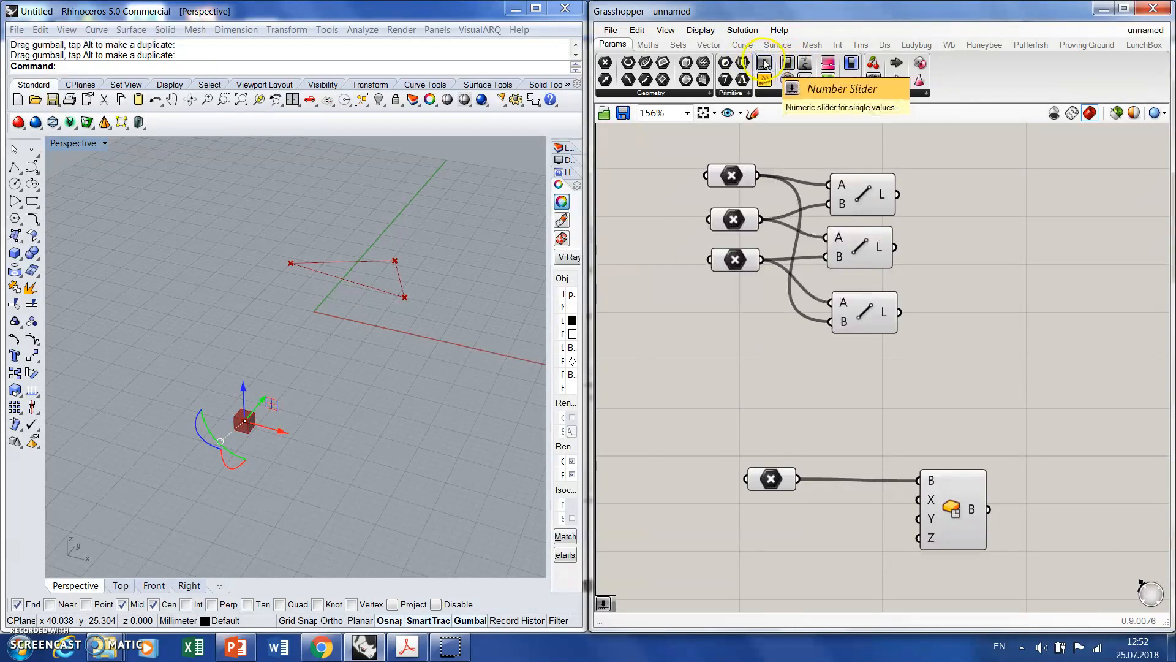
{"action": "left_click_drag", "start_coordinate": [765, 63], "coordinate": [772, 527]}
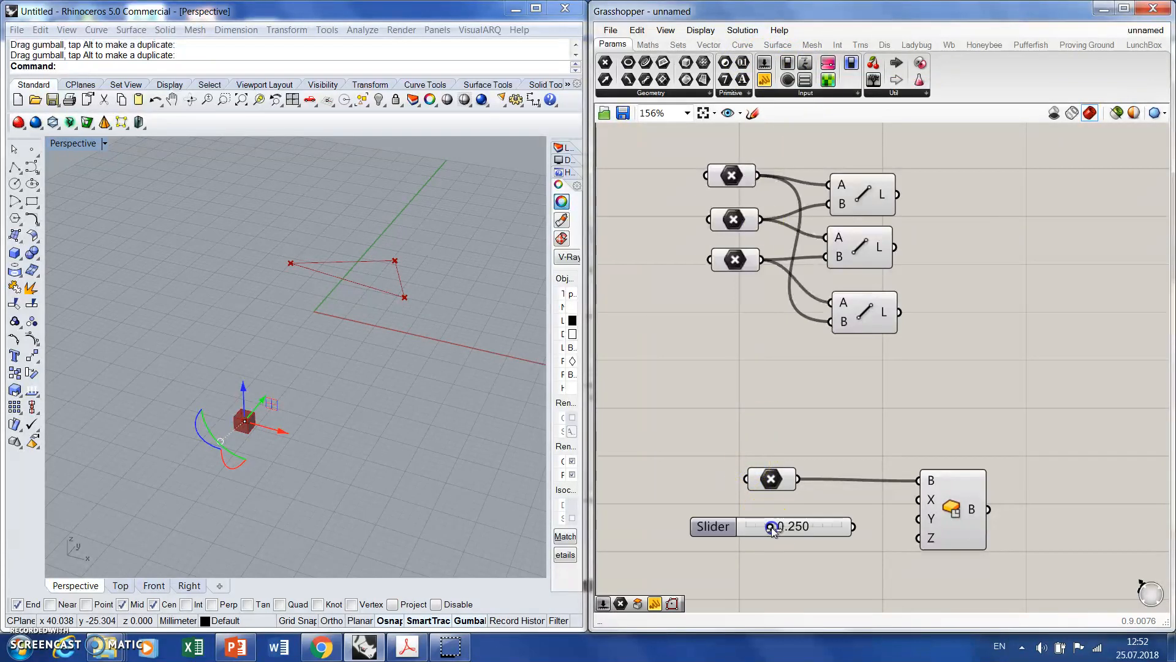
- Create a second number slider with the value 7 below the first one, using the canvas keyword search
{"action": "double_click", "coordinate": [728, 562]}
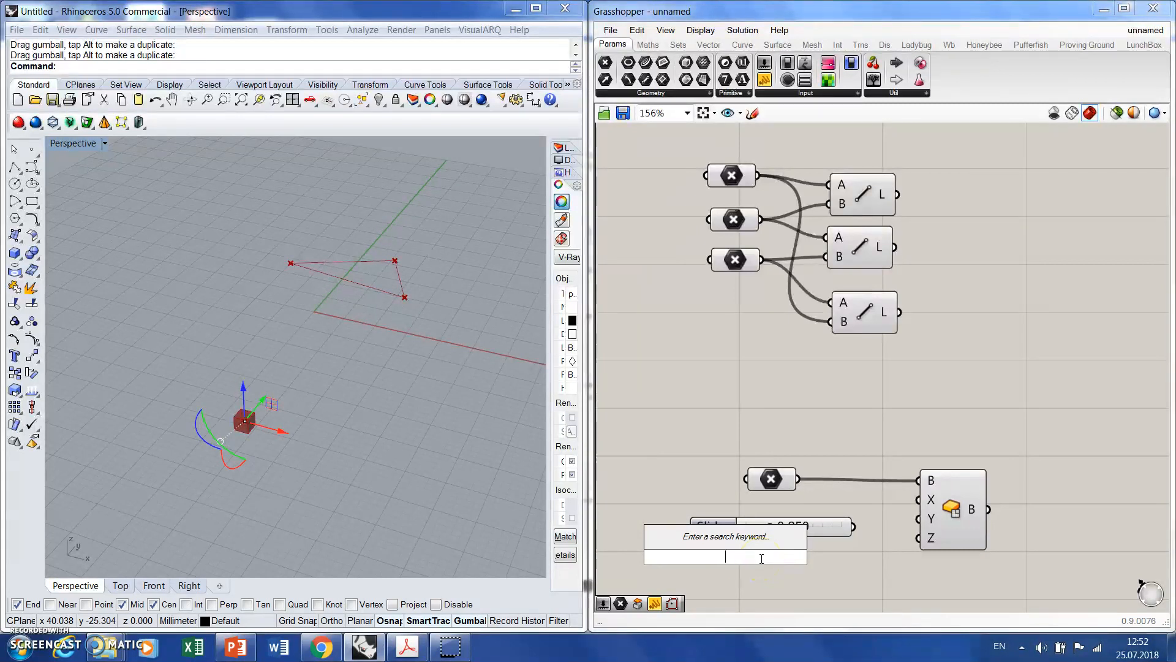
{"action": "type", "text": "7"}
{"action": "key", "text": "Return"}
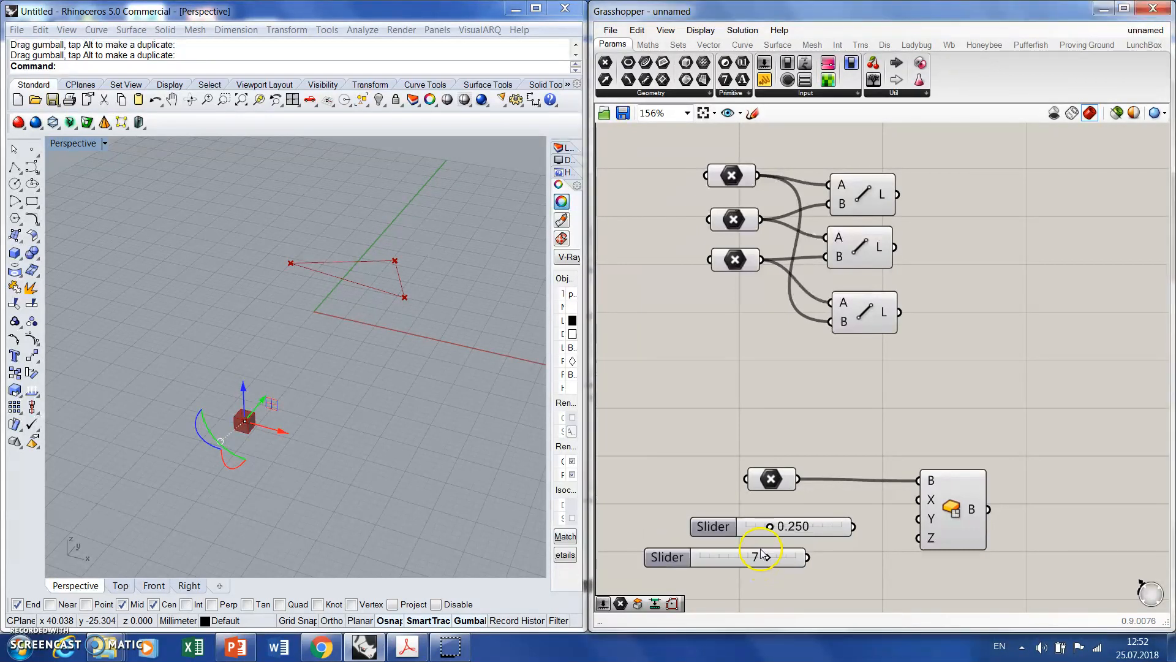
- Create a third number slider with the value 0.8 below the slider set to 7, using the canvas keyword search
{"action": "scroll", "coordinate": [750, 386], "scroll_direction": "up", "scroll_amount": 2}
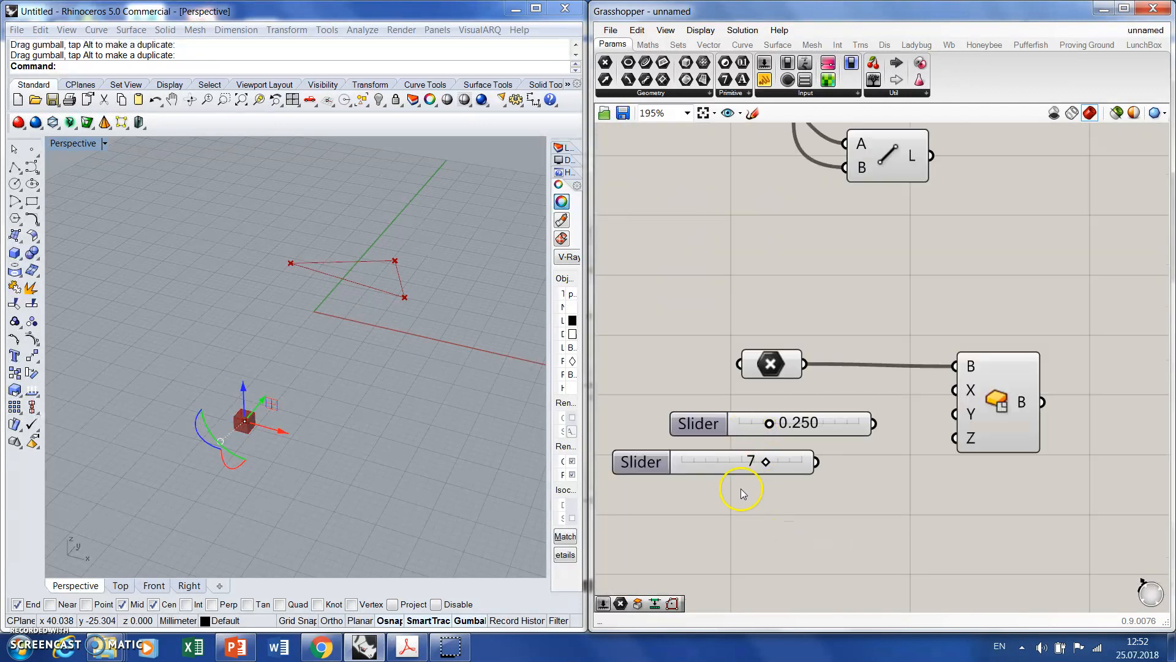
{"action": "double_click", "coordinate": [741, 508]}
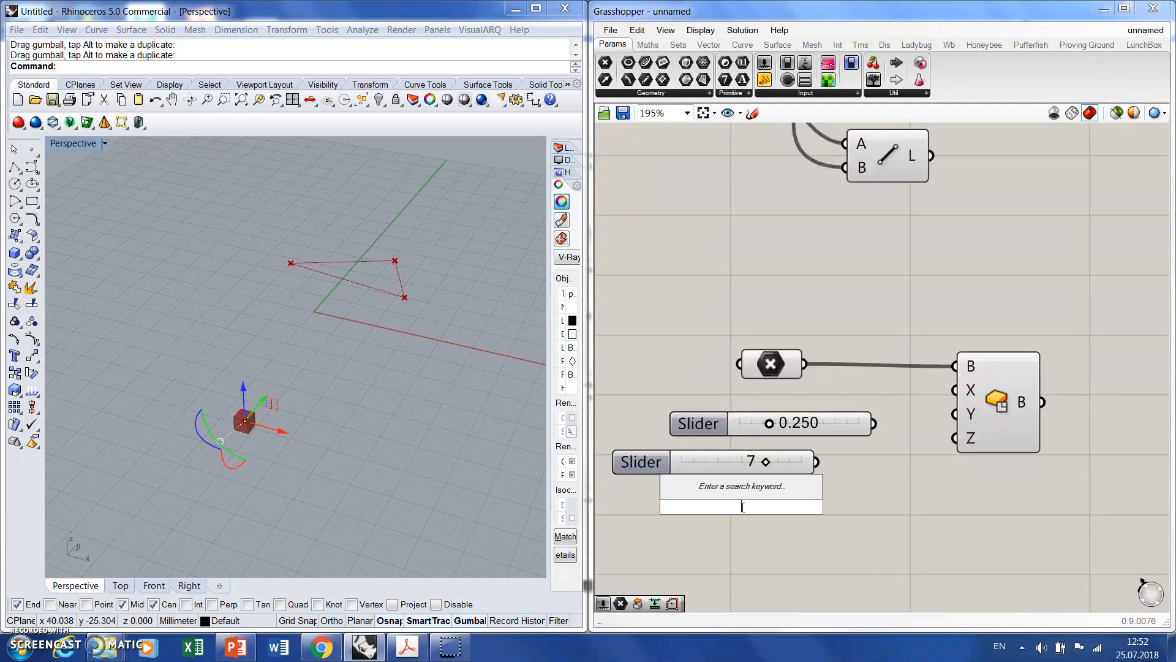
{"action": "type", "text": "."}
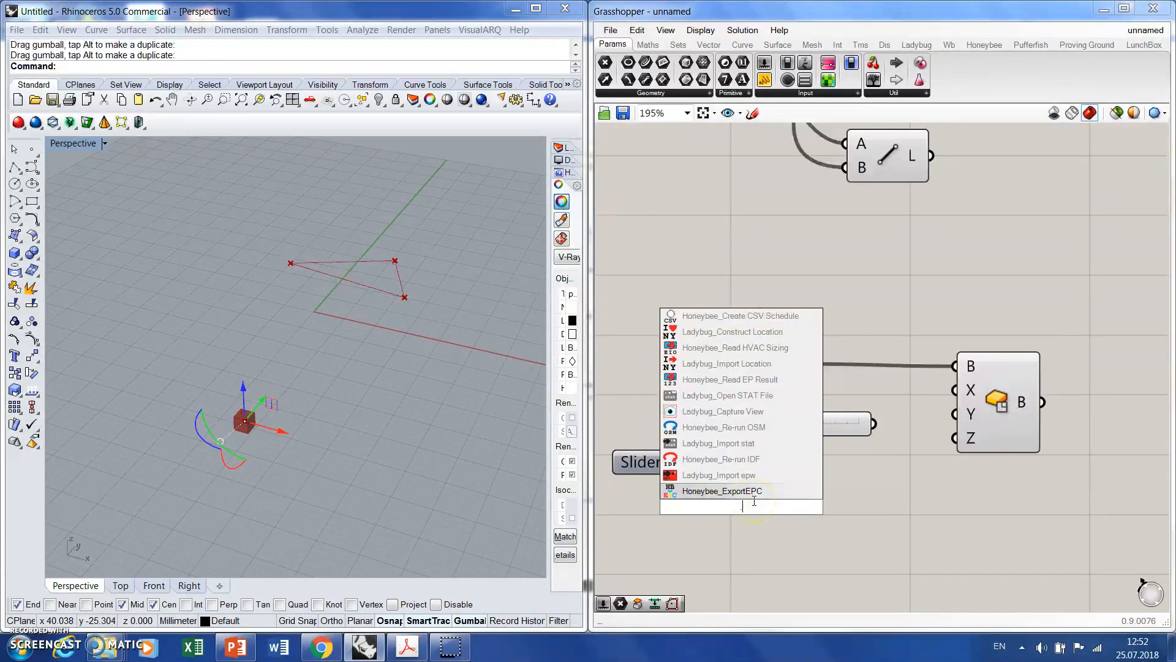
{"action": "key", "text": "BackSpace"}
{"action": "type", "text": "0/"}
{"action": "key", "text": "BackSpace"}
{"action": "type", "text": ".8"}
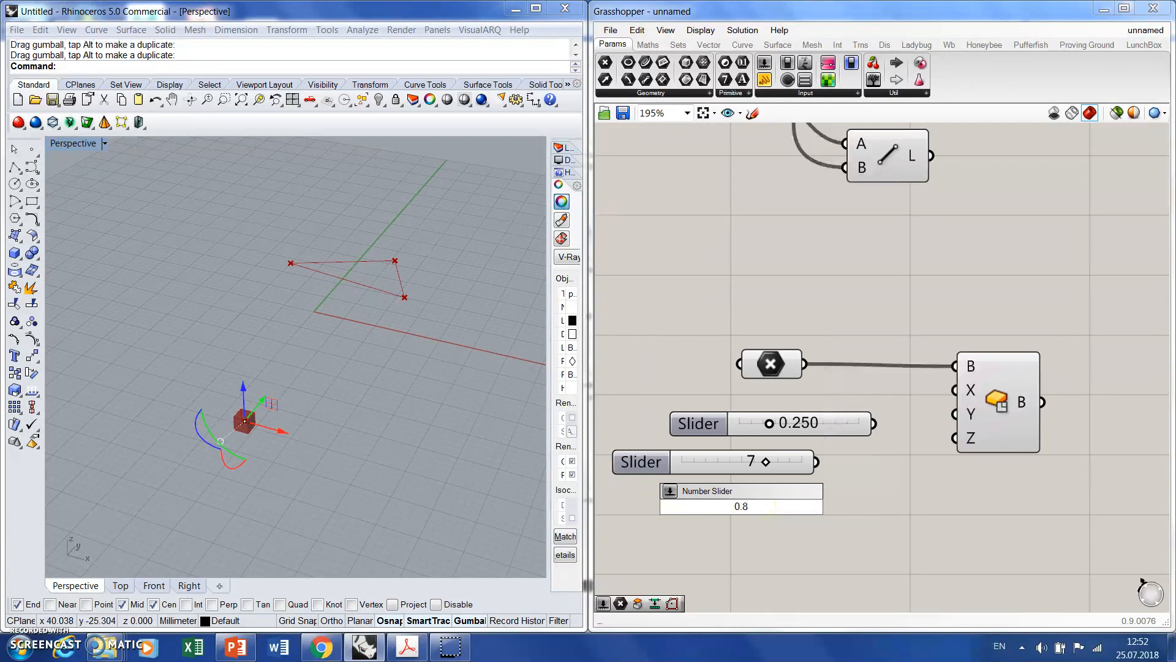
{"action": "key", "text": "Return"}
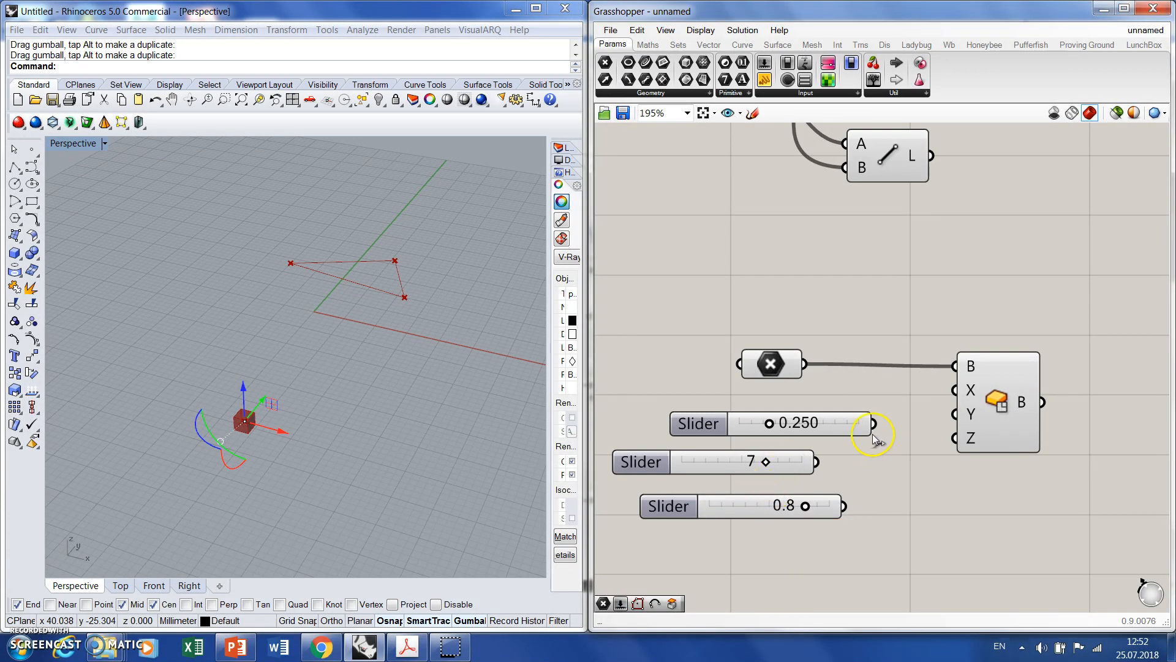
- Connect the 0.250, 7 and 0.8 sliders to the Center Box's X, Y and Z inputs, stacking the sliders in an aligned column
{"action": "left_click_drag", "start_coordinate": [873, 423], "coordinate": [955, 390]}
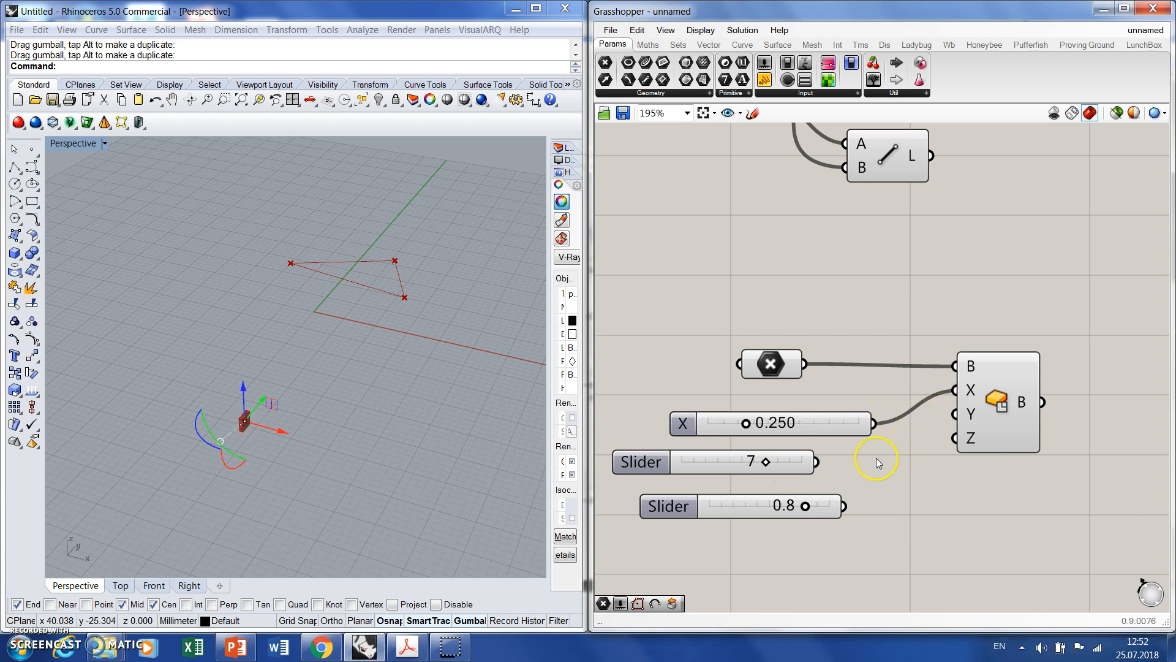
{"action": "left_click_drag", "start_coordinate": [683, 424], "coordinate": [638, 405]}
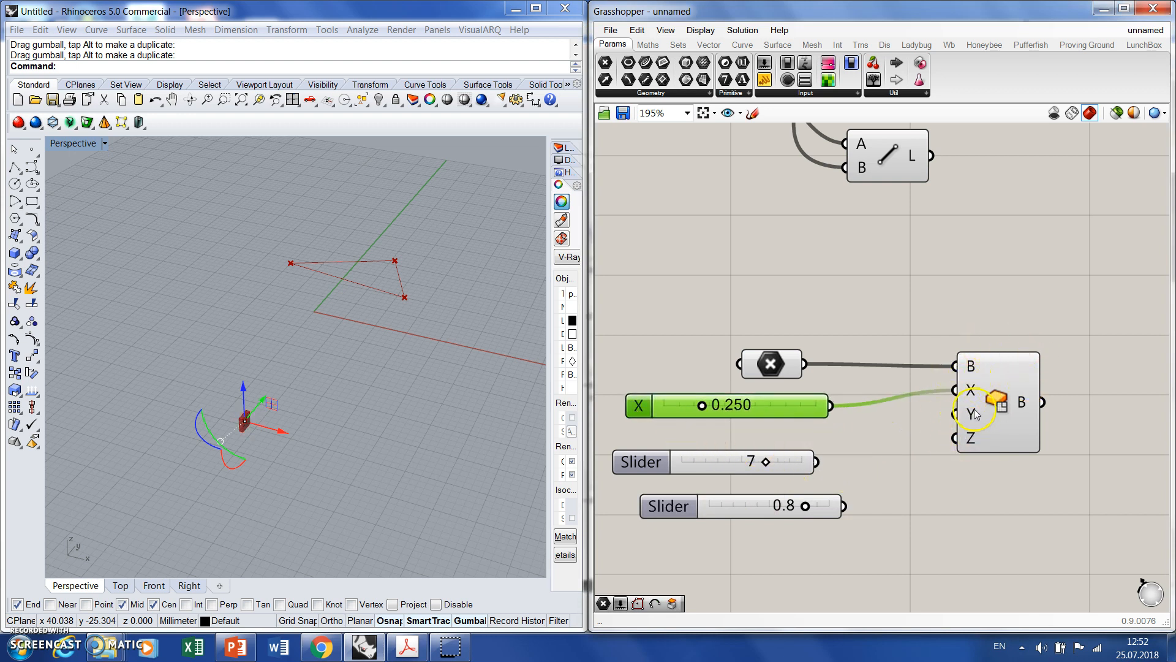
{"action": "left_click_drag", "start_coordinate": [642, 469], "coordinate": [656, 447]}
{"action": "left_click_drag", "start_coordinate": [667, 518], "coordinate": [653, 486]}
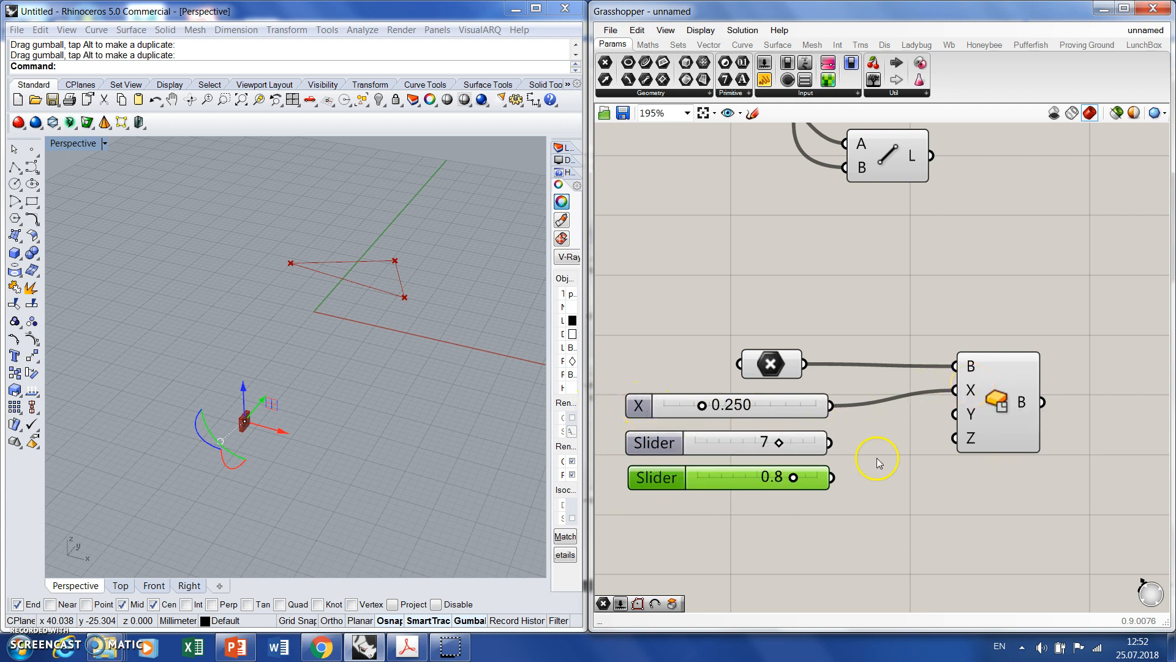
{"action": "left_click", "coordinate": [903, 564]}
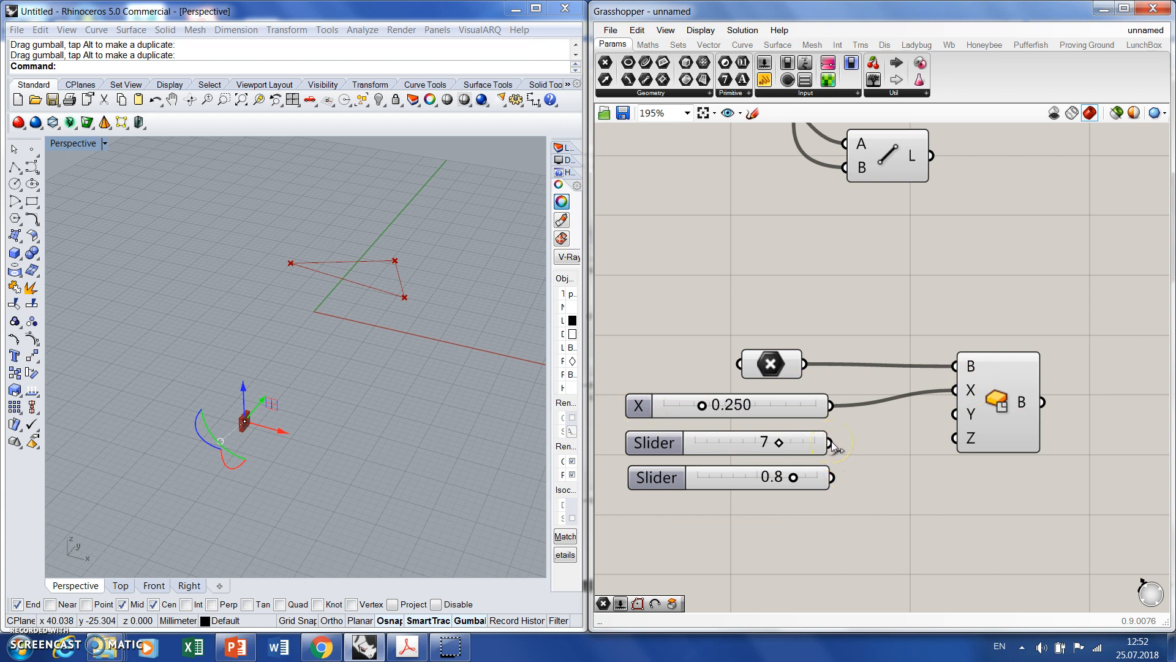
{"action": "left_click_drag", "start_coordinate": [832, 442], "coordinate": [955, 414]}
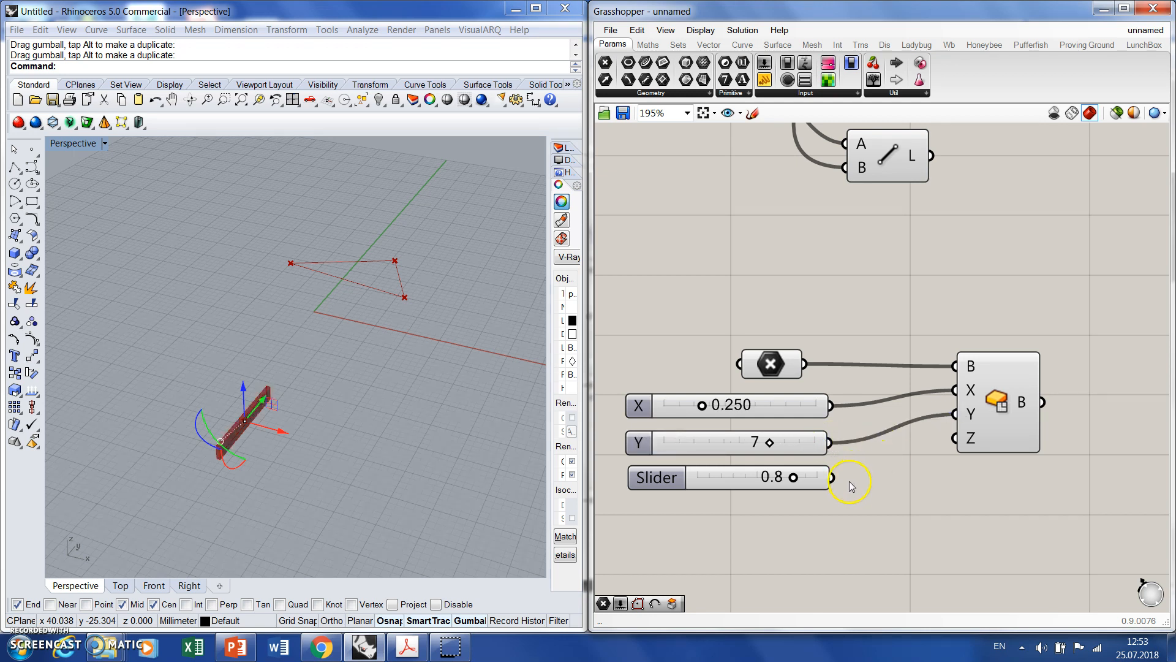
{"action": "left_click_drag", "start_coordinate": [832, 478], "coordinate": [954, 438]}
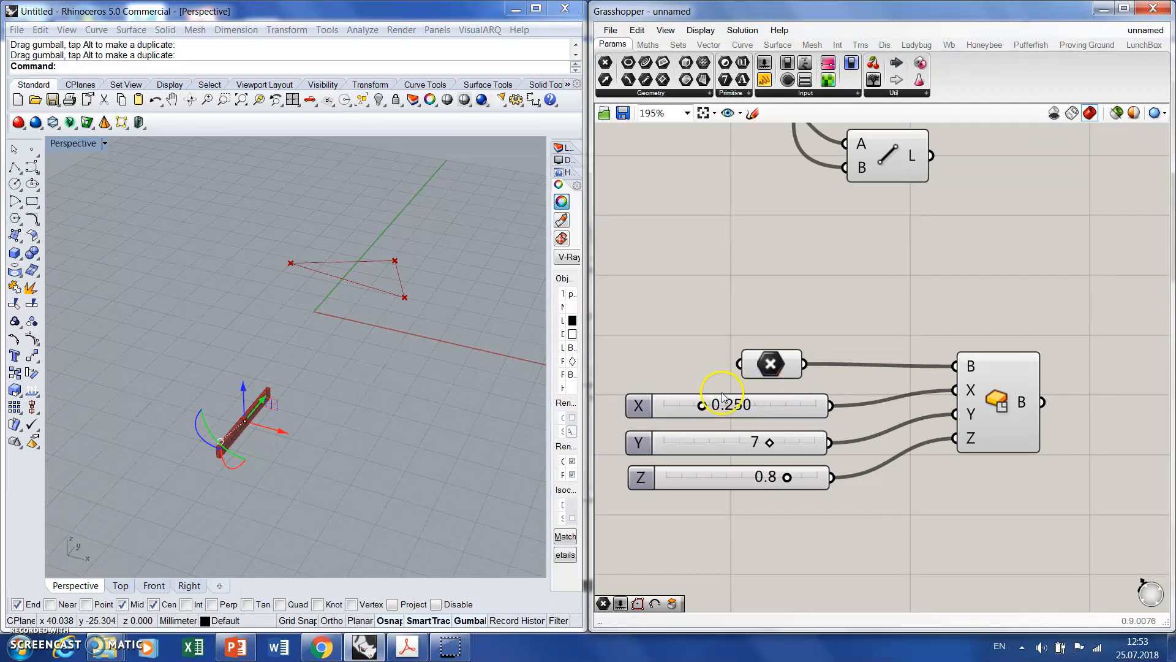
- Raise the X slider to 1.000 and open its settings
{"action": "left_click_drag", "start_coordinate": [715, 413], "coordinate": [817, 406]}
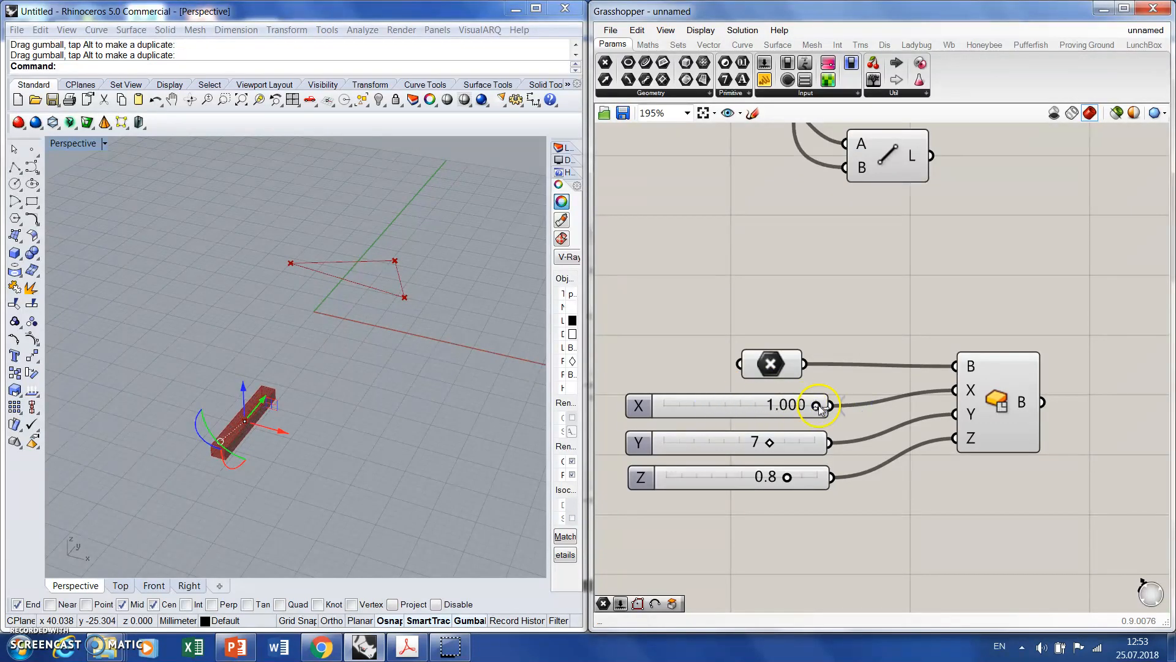
{"action": "double_click", "coordinate": [640, 405]}
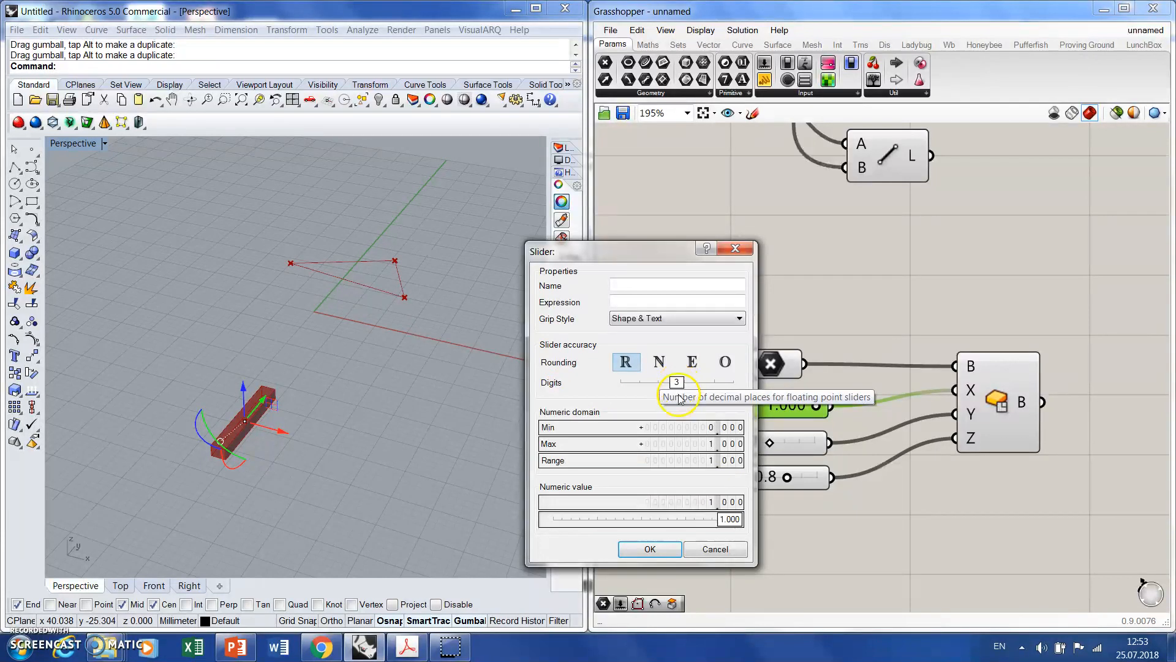
{"action": "left_click", "coordinate": [660, 363]}
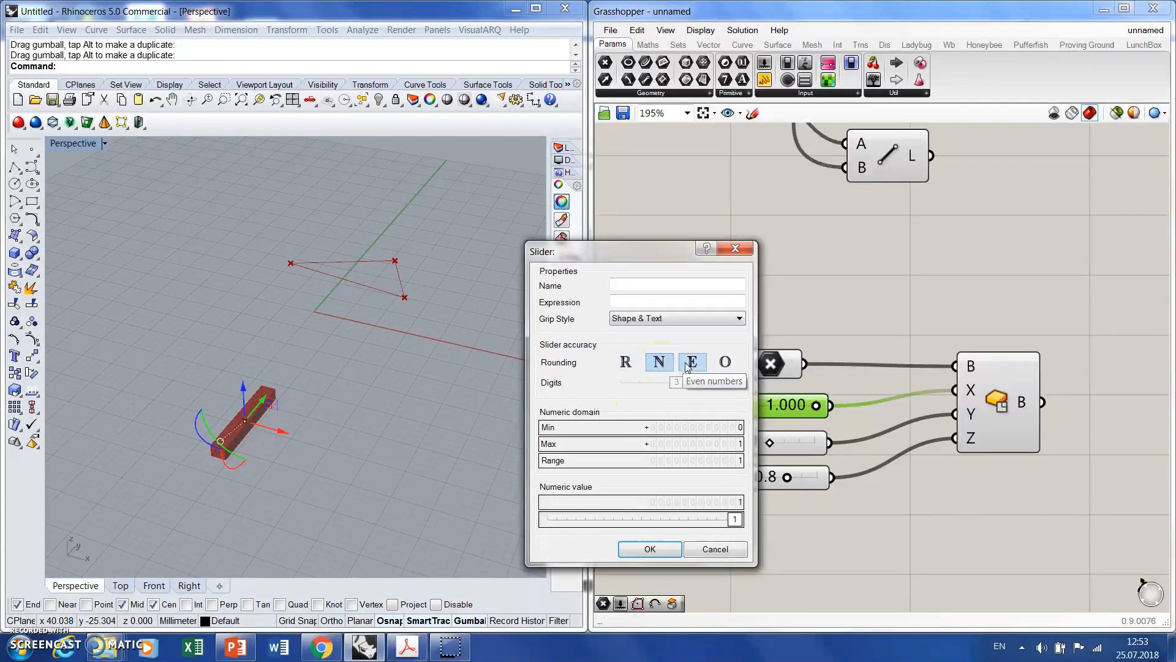
{"action": "double_click", "coordinate": [740, 428]}
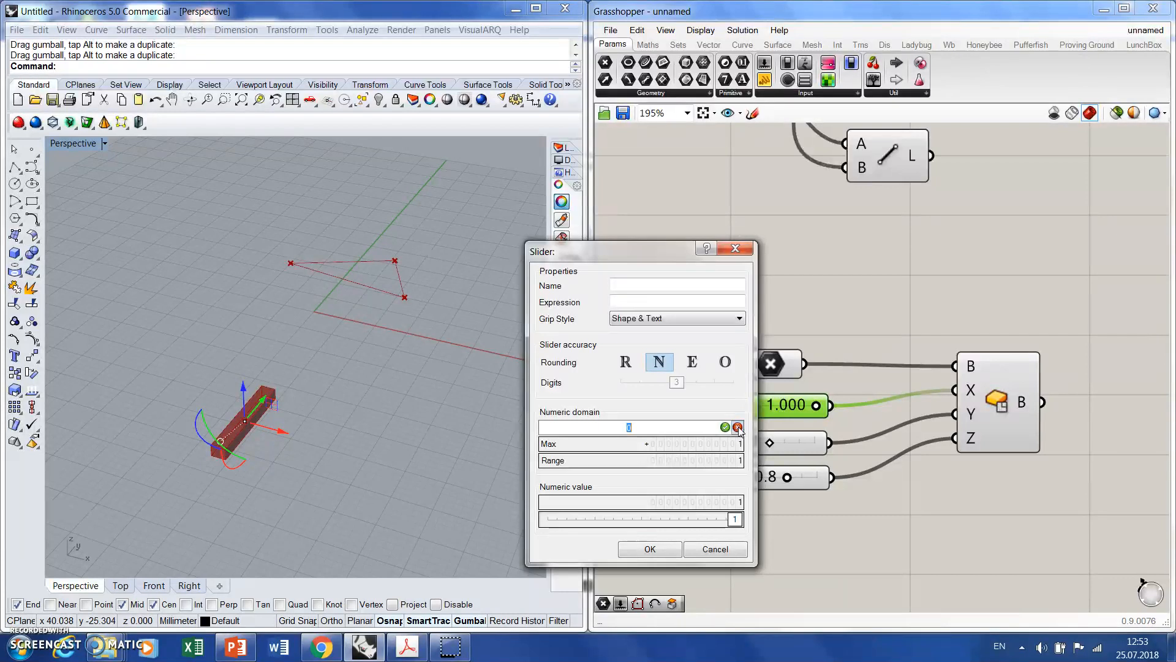
{"action": "type", "text": "0.4"}
{"action": "key", "text": "Return"}
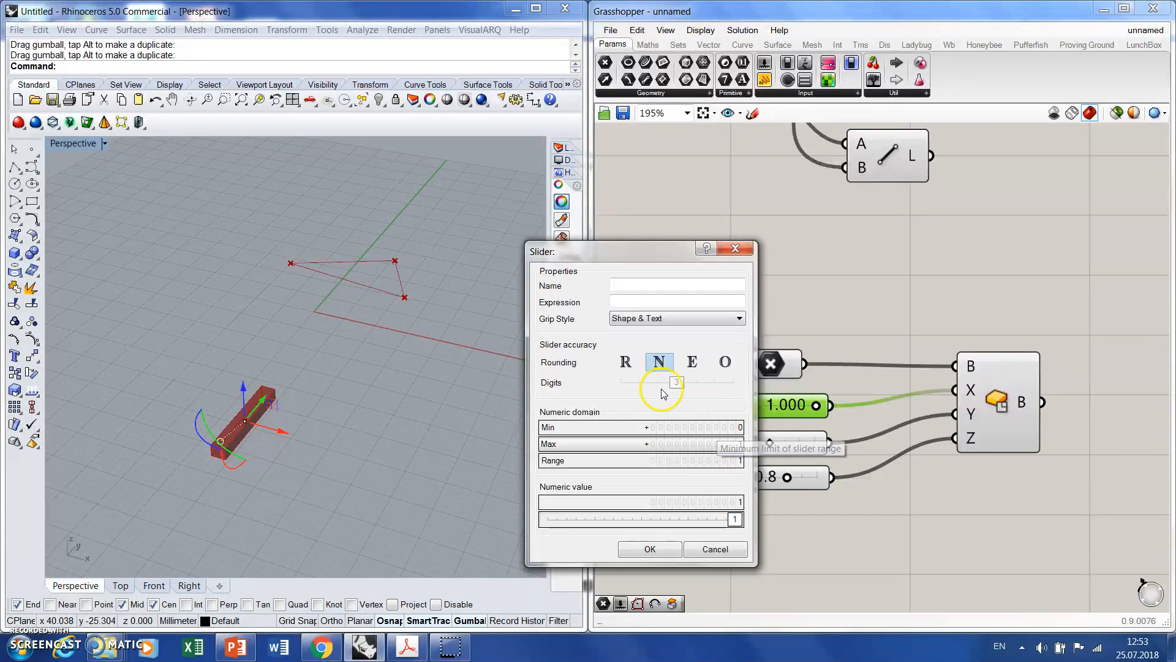
{"action": "left_click", "coordinate": [626, 362]}
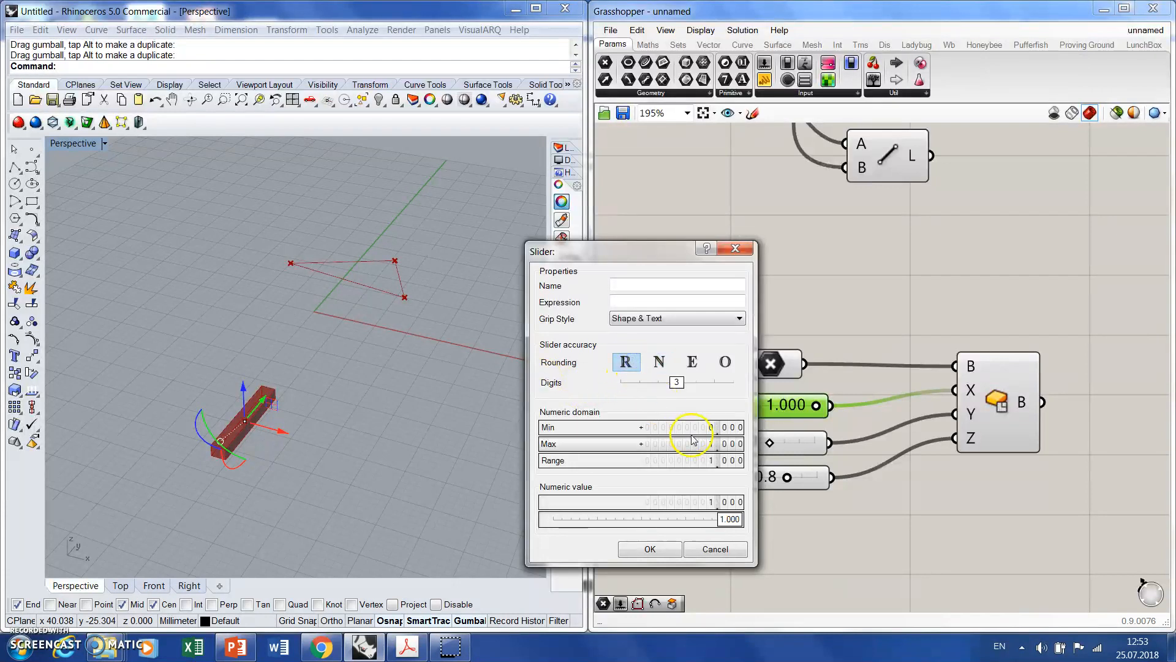
{"action": "double_click", "coordinate": [720, 443]}
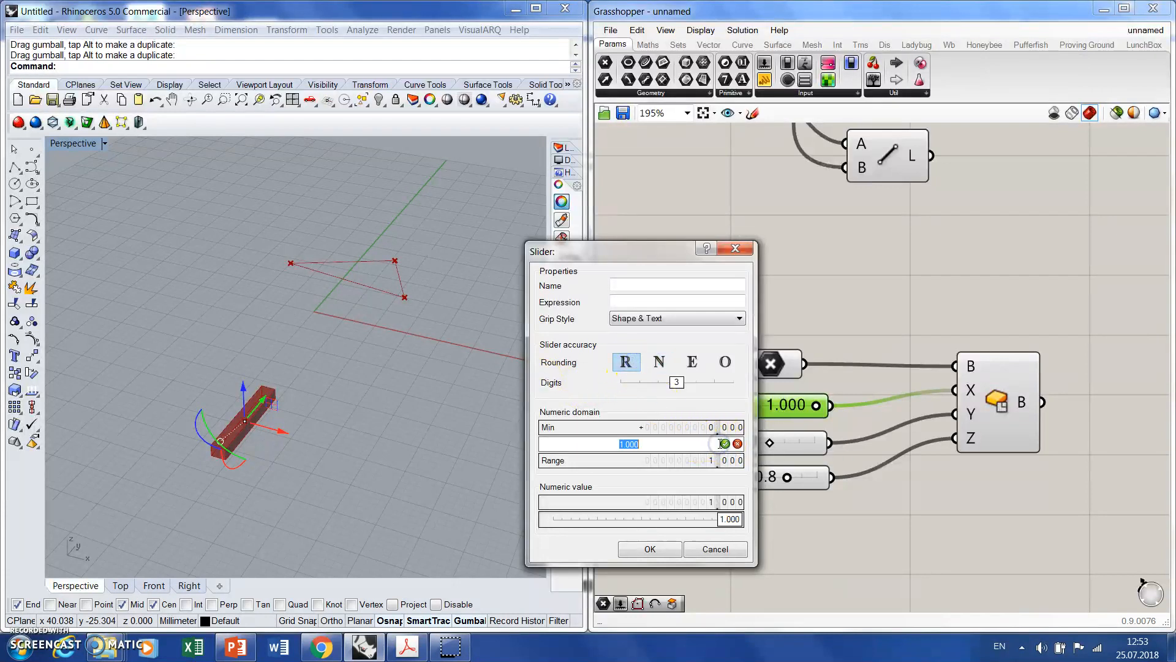
{"action": "type", "text": "0.4"}
{"action": "left_click", "coordinate": [725, 443]}
- Set the X slider's numeric domain to a minimum of 0.4 and a maximum of 20, and accept the settings
{"action": "left_click", "coordinate": [702, 427]}
{"action": "double_click", "coordinate": [702, 427]}
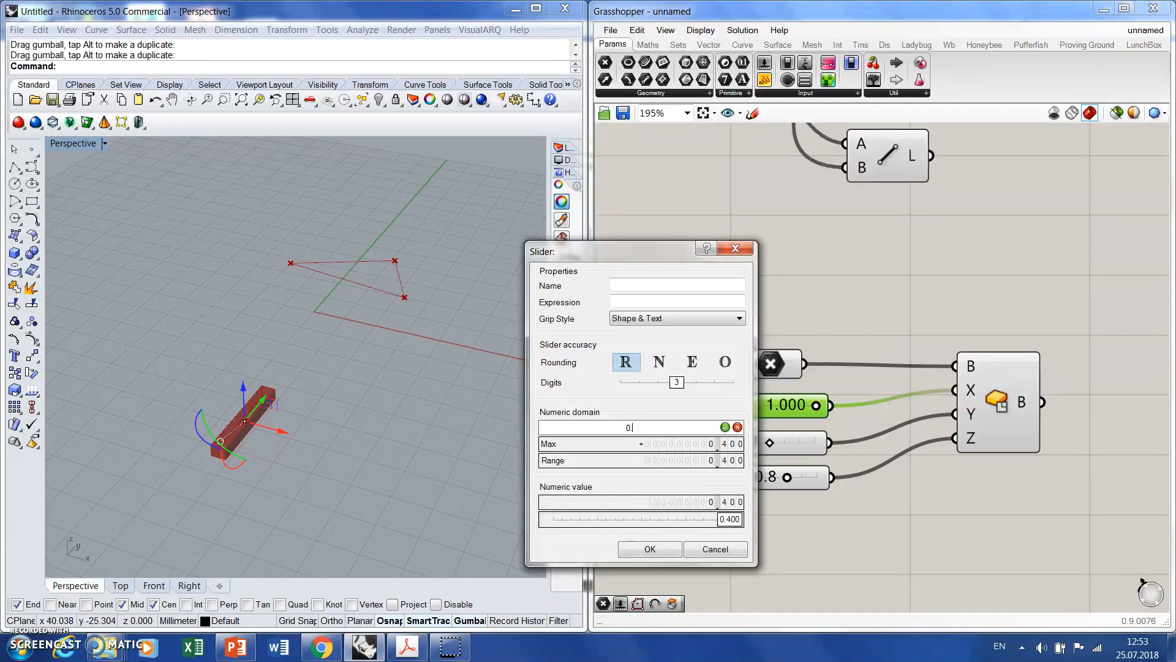
{"action": "left_click", "coordinate": [725, 427]}
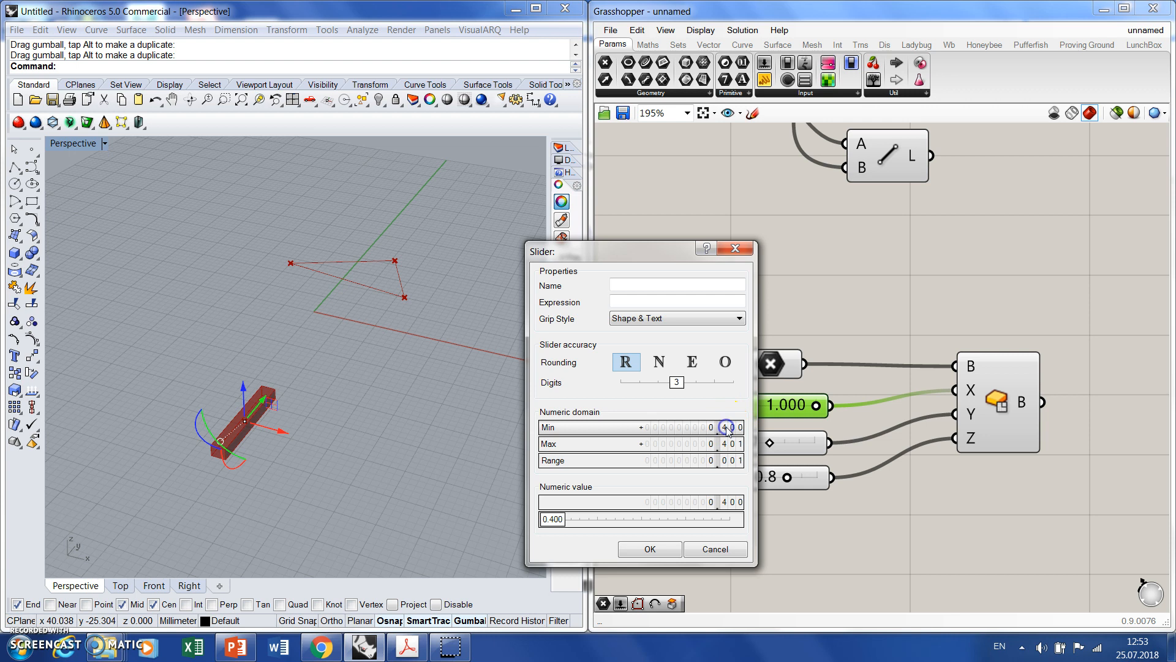
{"action": "double_click", "coordinate": [717, 444]}
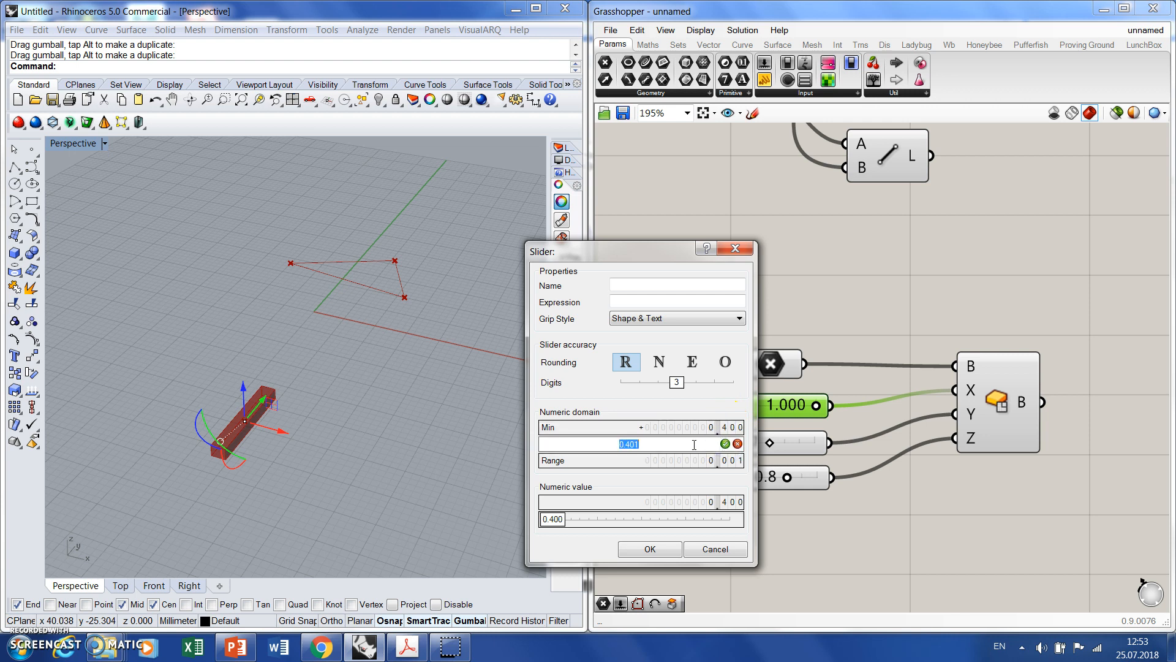
{"action": "type", "text": "20"}
{"action": "left_click", "coordinate": [725, 443]}
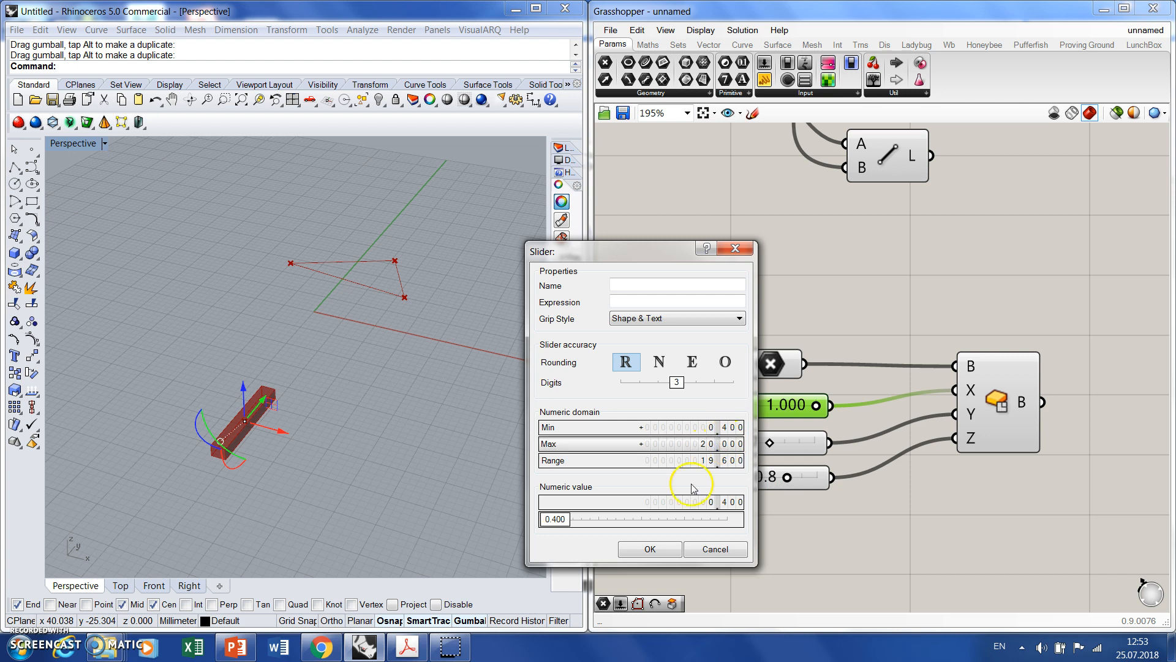
{"action": "left_click", "coordinate": [650, 548]}
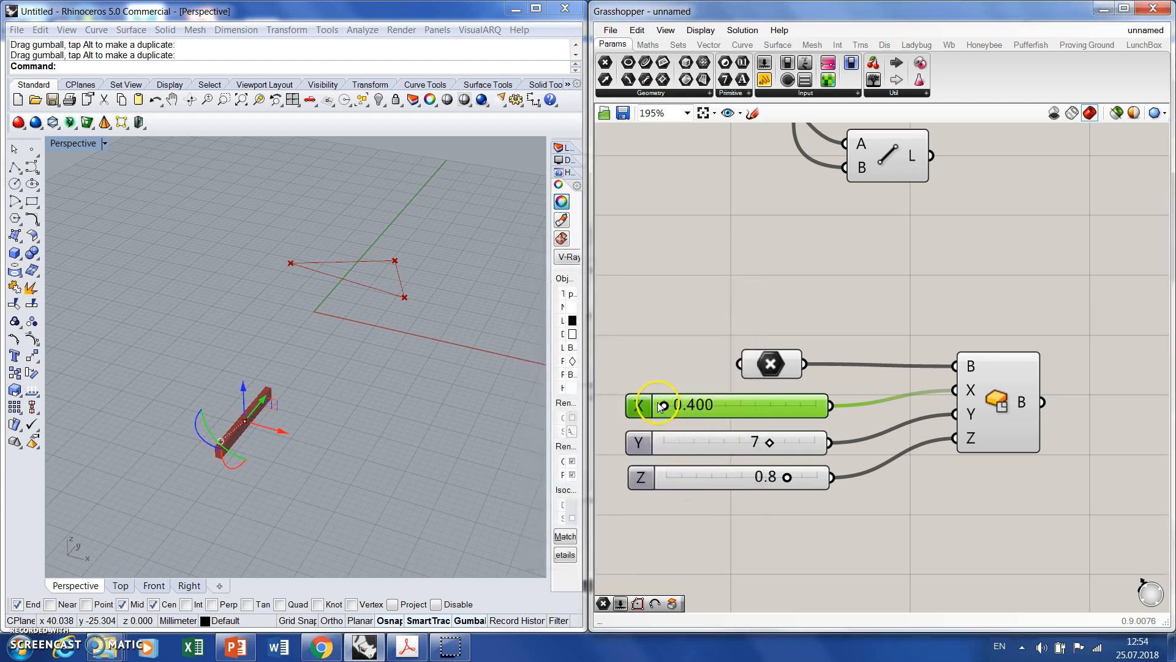
- Increase the box's X slider to about 5.536 and its Z slider to 1.0
{"action": "left_click_drag", "start_coordinate": [665, 406], "coordinate": [703, 409]}
{"action": "left_click", "coordinate": [770, 513]}
{"action": "left_click_drag", "start_coordinate": [787, 476], "coordinate": [839, 476]}
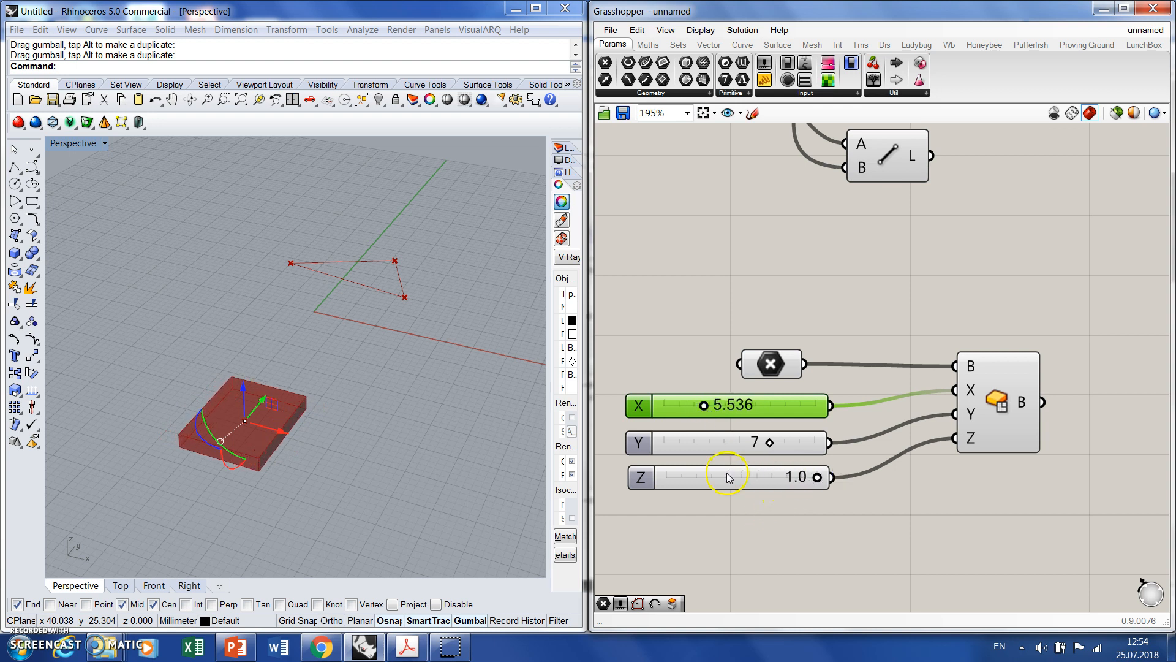
- Switch the Z slider to integer rounding with a maximum of 20, and set its value to 4
{"action": "double_click", "coordinate": [637, 478]}
{"action": "left_click", "coordinate": [658, 430]}
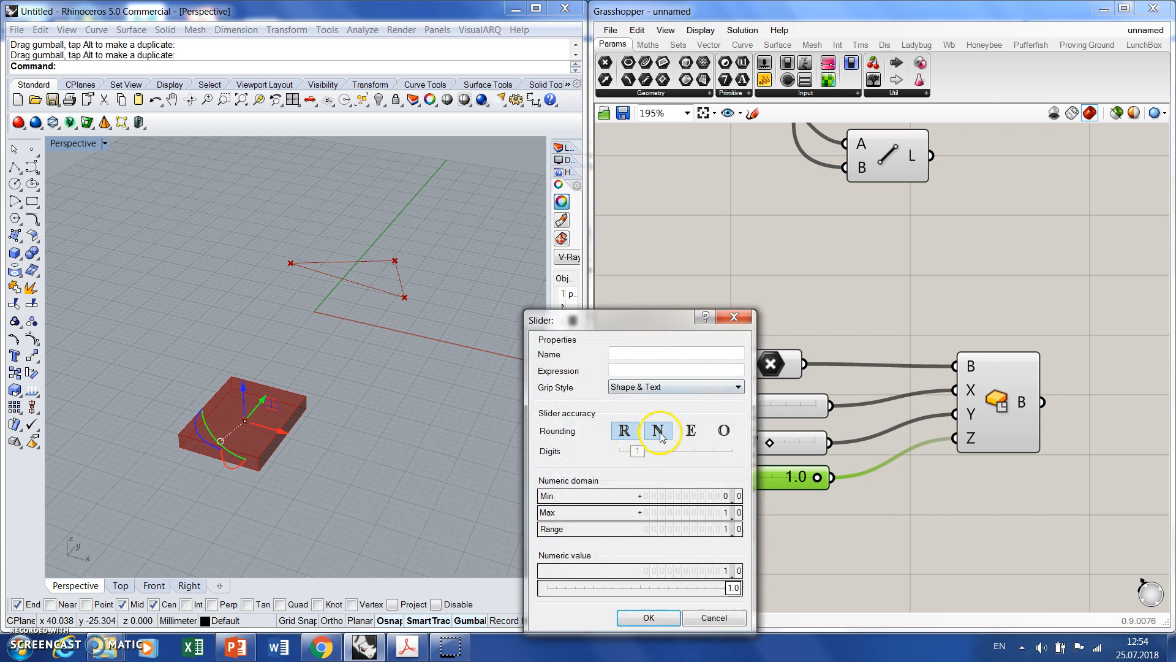
{"action": "double_click", "coordinate": [714, 512]}
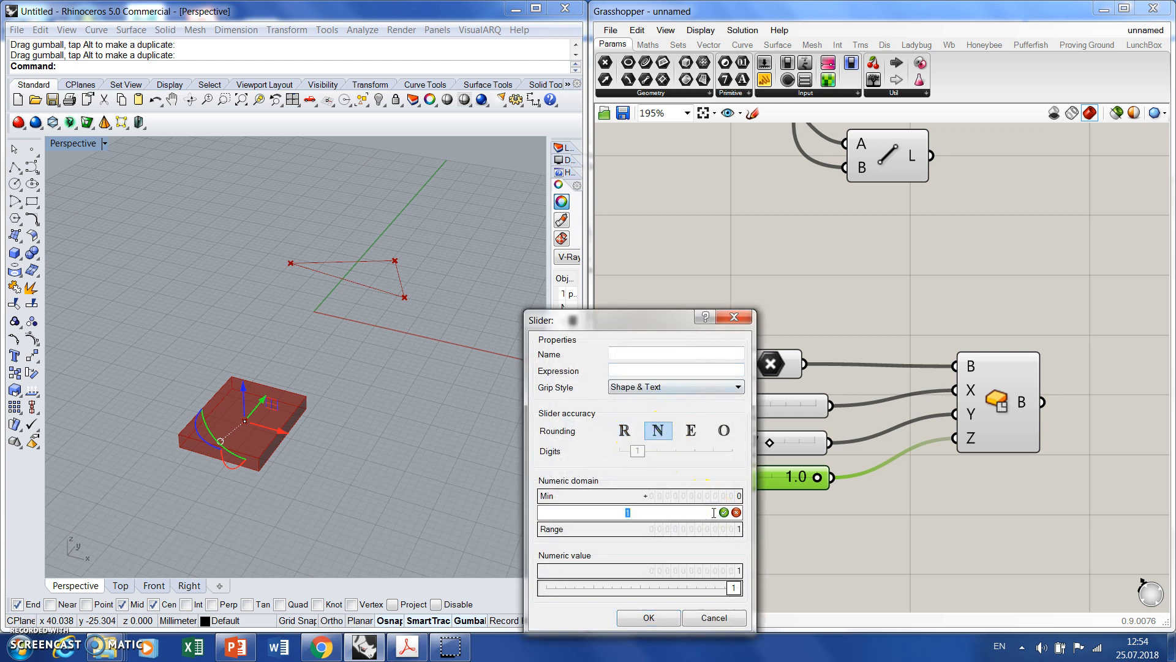
{"action": "left_click", "coordinate": [649, 618]}
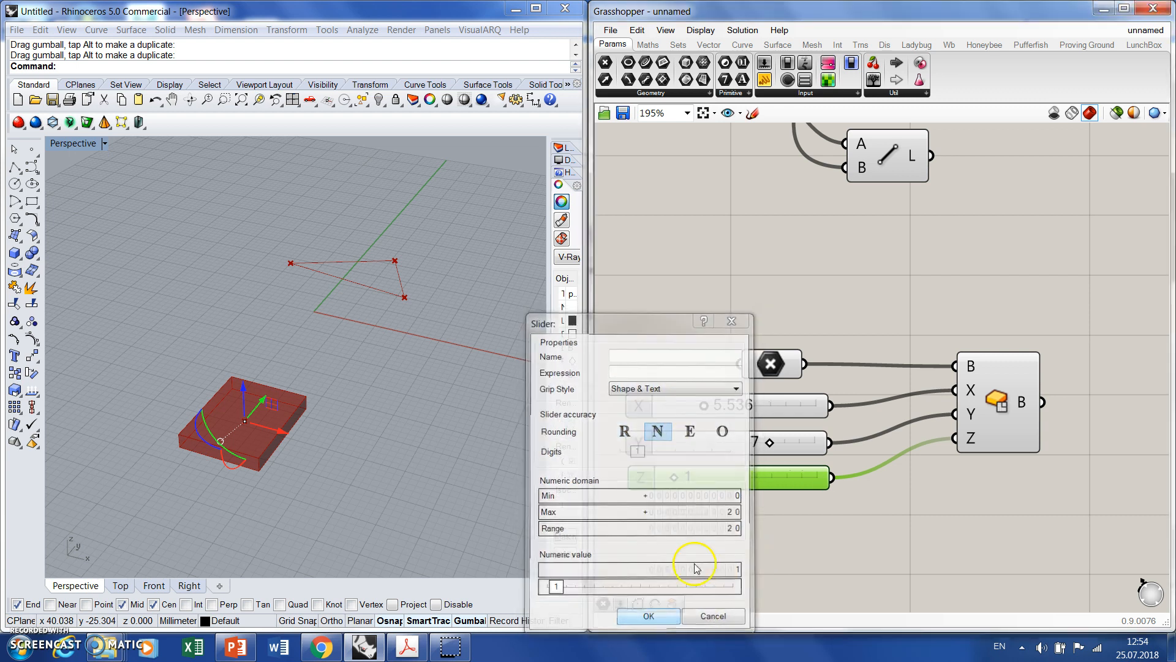
{"action": "mouse_move", "coordinate": [672, 480]}
{"action": "left_mouse_down"}
{"action": "mouse_move", "coordinate": [709, 479]}
{"action": "mouse_move", "coordinate": [690, 480]}
{"action": "left_mouse_up"}
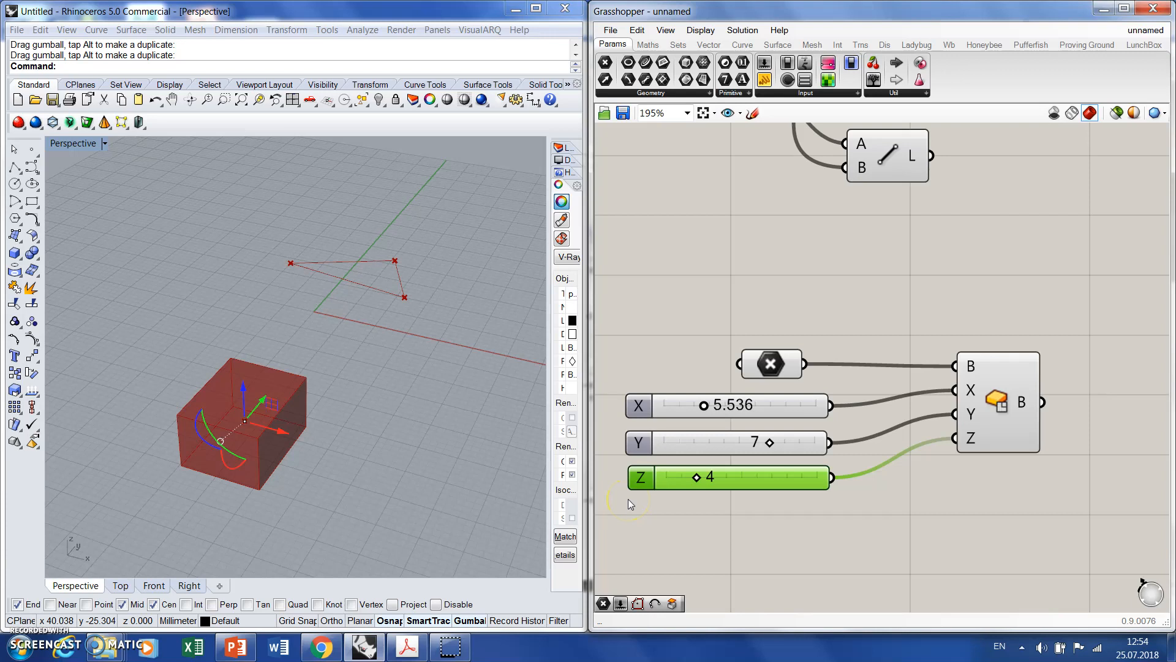
{"action": "left_click", "coordinate": [818, 578]}
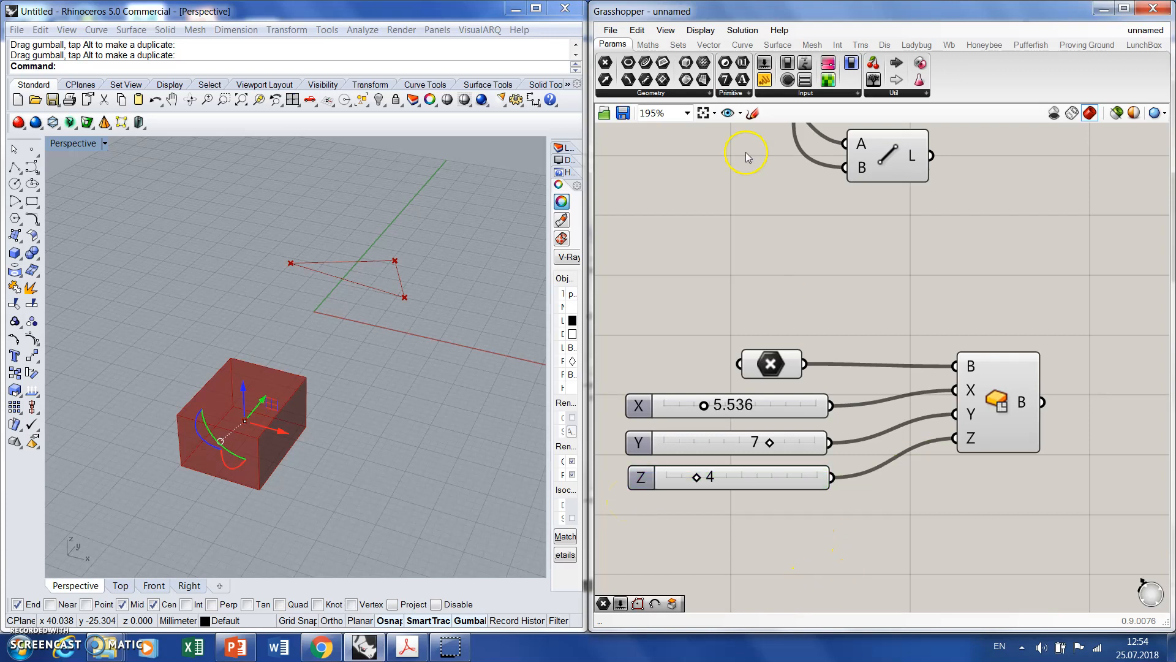
- Add a Point parameter below the box's sliders and place a new Rhino point on the ground plane away from the box
{"action": "scroll", "coordinate": [753, 262], "scroll_direction": "down", "scroll_amount": 3}
{"action": "left_click", "coordinate": [606, 65]}
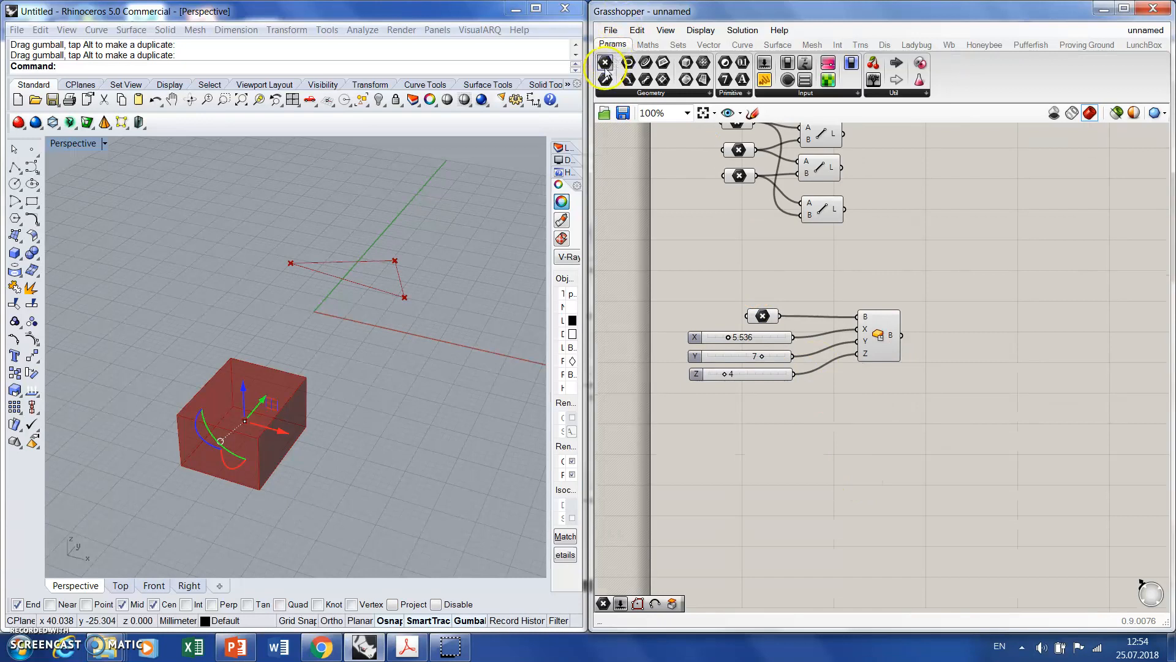
{"action": "left_click", "coordinate": [771, 446]}
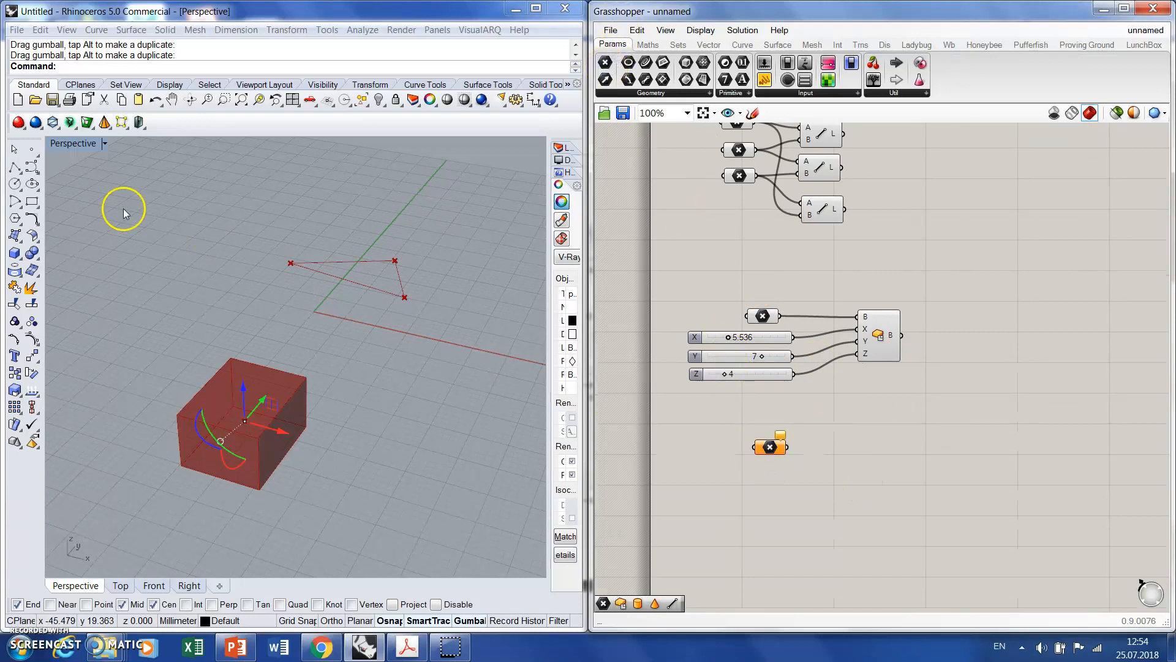
{"action": "left_click", "coordinate": [32, 149]}
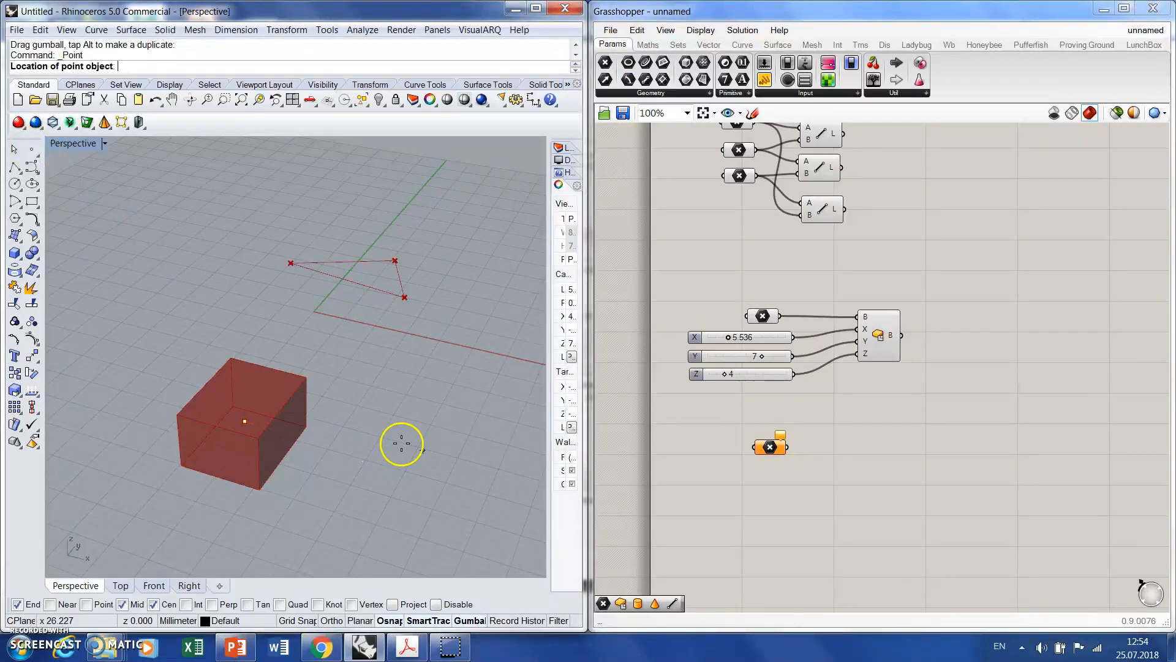
{"action": "left_click", "coordinate": [447, 487]}
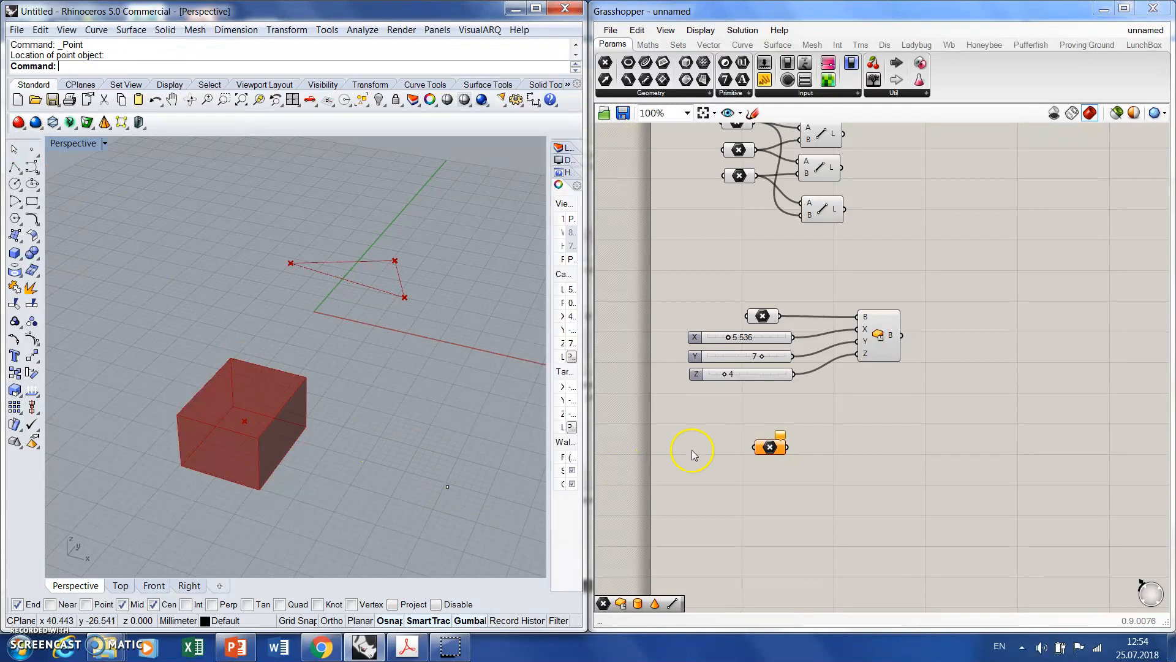
- Reference the newly placed Rhino point in the empty Point parameter
{"action": "right_click", "coordinate": [766, 453]}
{"action": "left_click", "coordinate": [824, 520]}
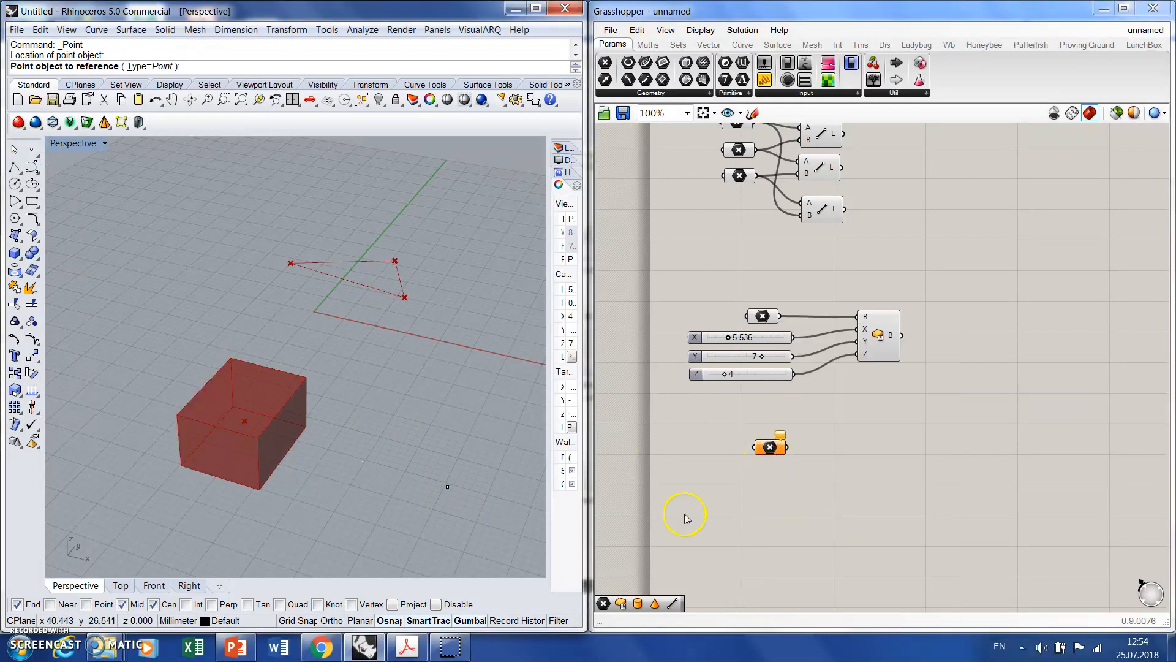
{"action": "left_click", "coordinate": [447, 487]}
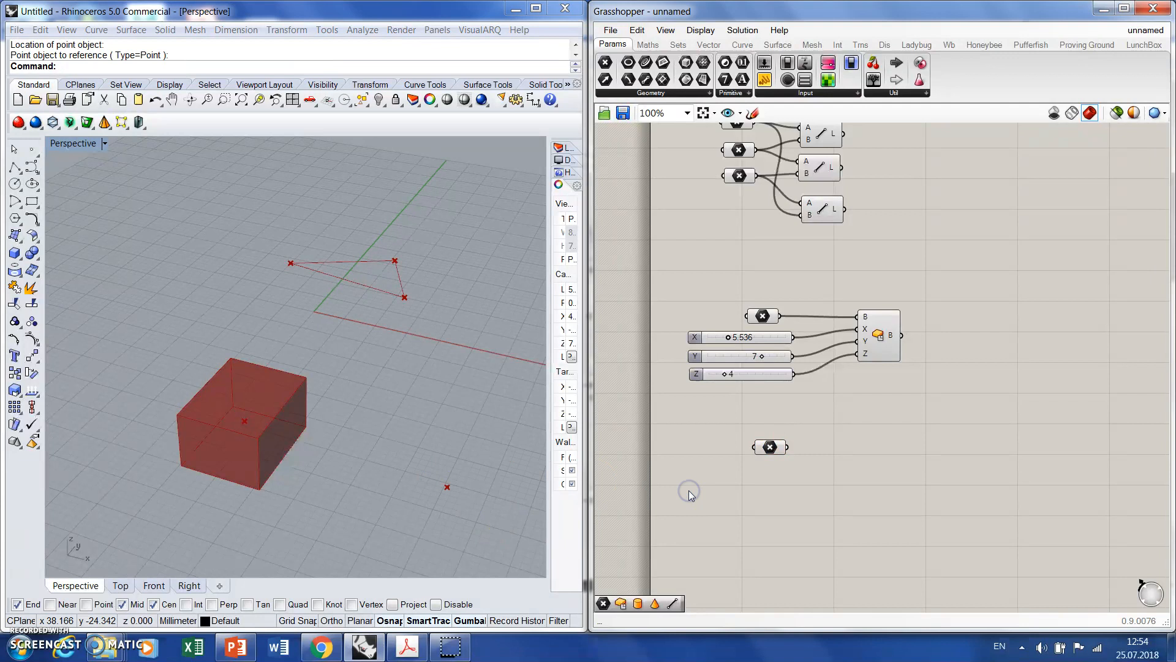
- Add a Cylinder component beside the new Point parameter and connect the point to its base input
{"action": "left_click", "coordinate": [777, 44]}
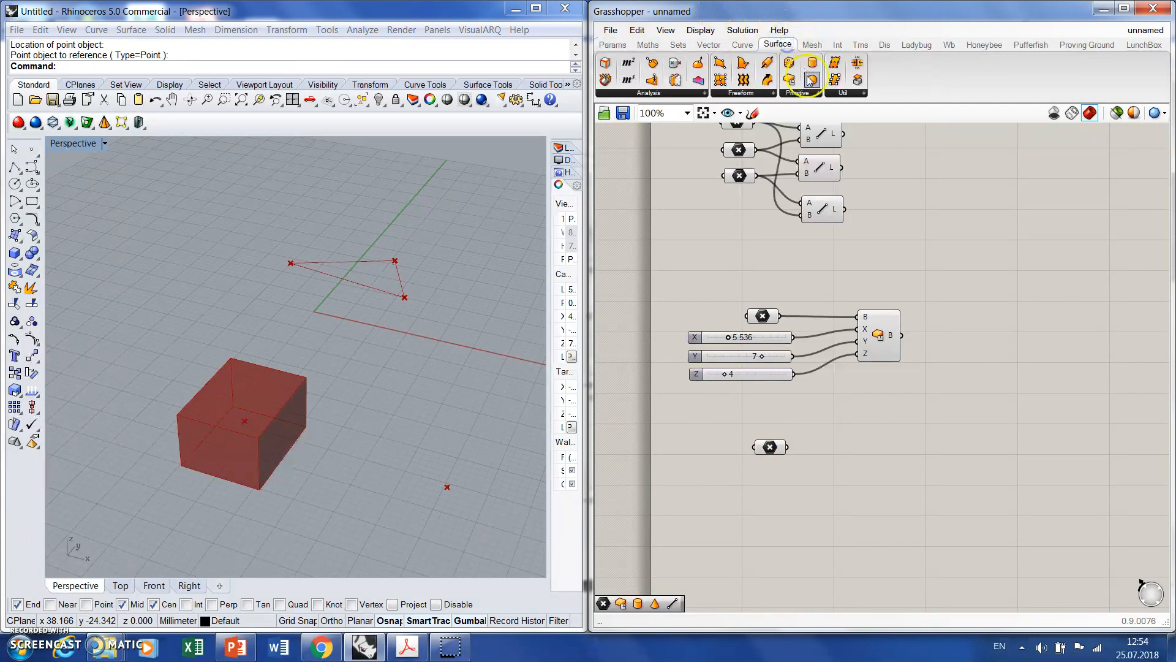
{"action": "left_click", "coordinate": [798, 92]}
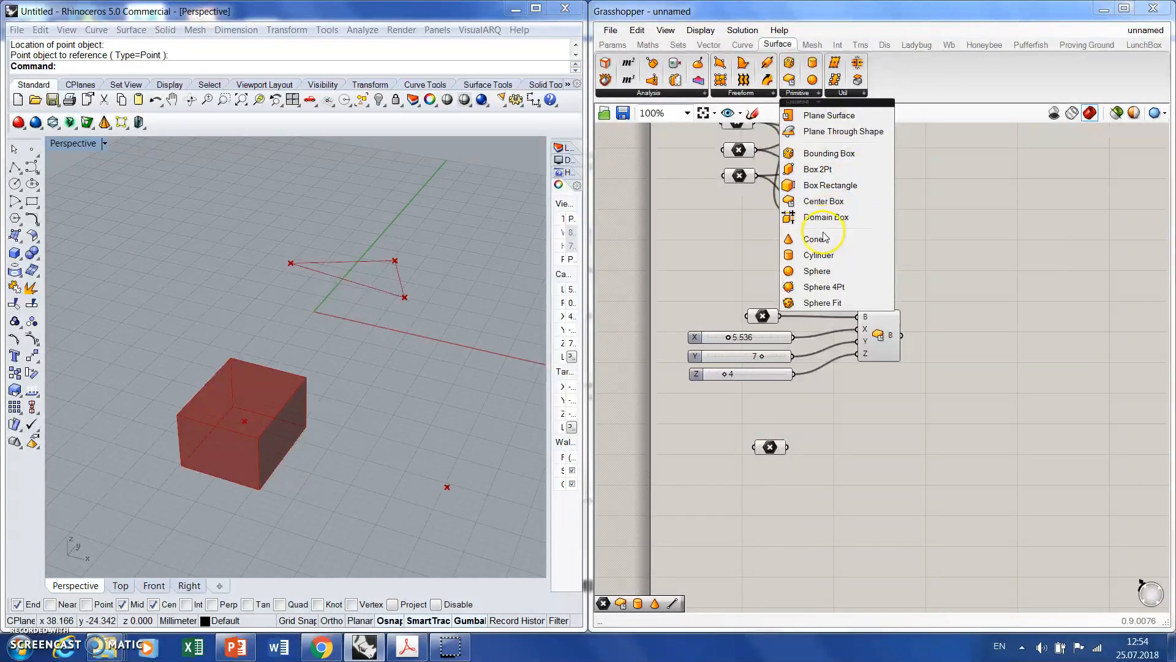
{"action": "left_click_drag", "start_coordinate": [817, 256], "coordinate": [878, 445]}
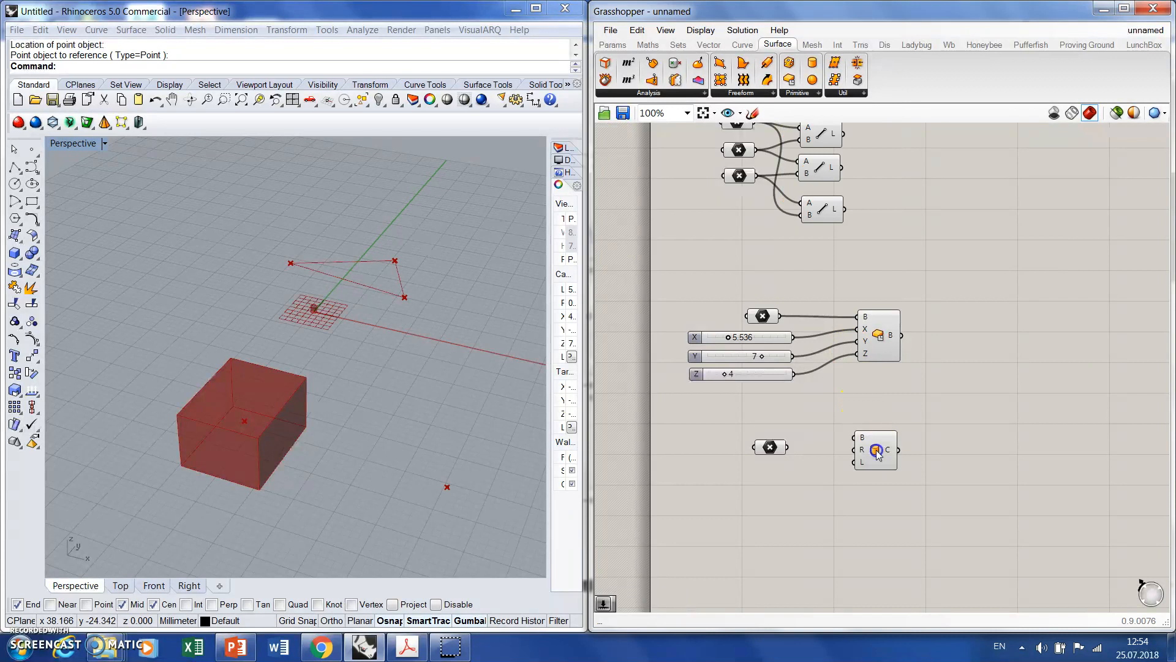
{"action": "scroll", "coordinate": [860, 447], "scroll_direction": "up", "scroll_amount": 1}
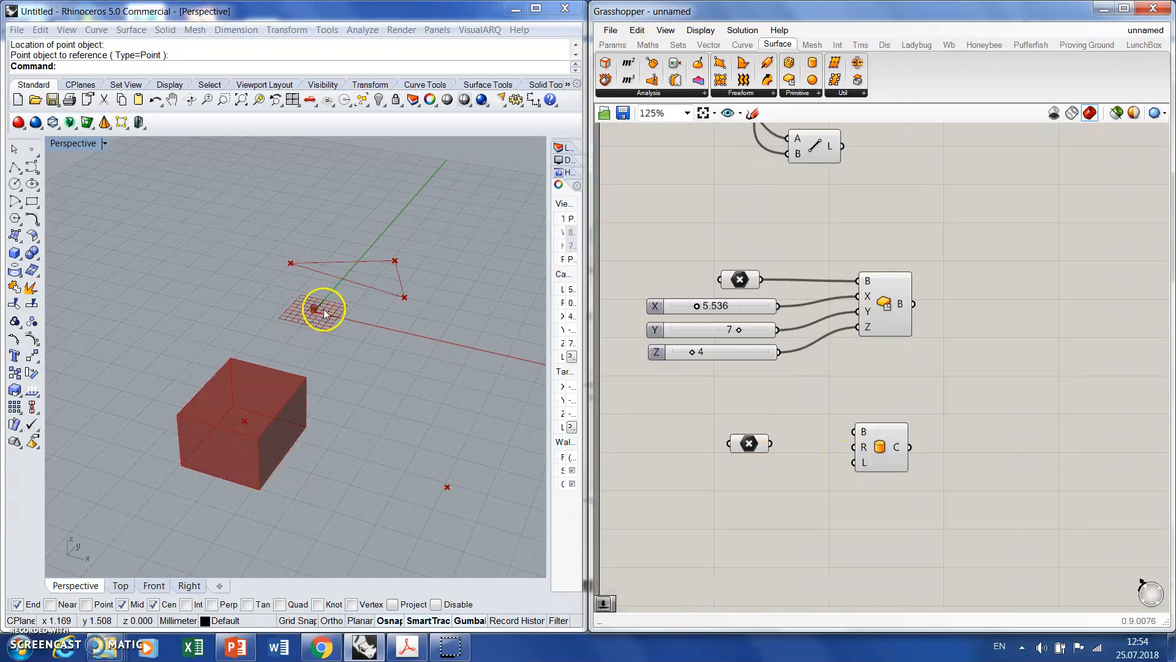
{"action": "left_click", "coordinate": [761, 429]}
{"action": "left_click_drag", "start_coordinate": [770, 441], "coordinate": [893, 462]}
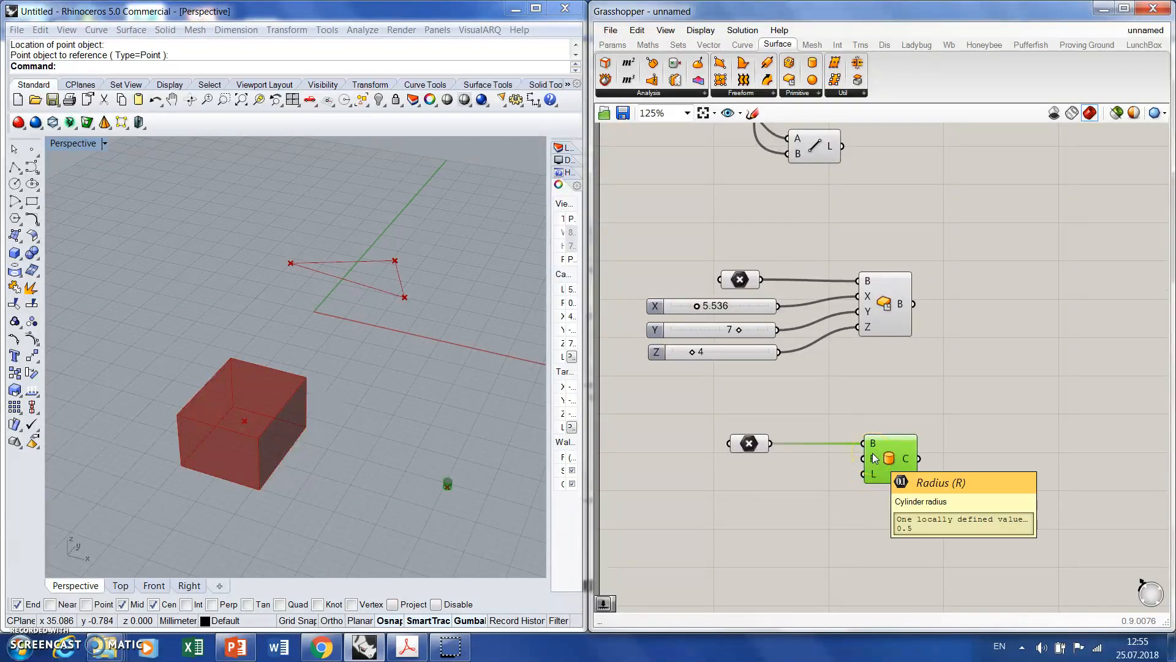
- Add a number slider with value 6 below the second Point parameter and connect it to the Cylinder's radius input
{"action": "double_click", "coordinate": [748, 487]}
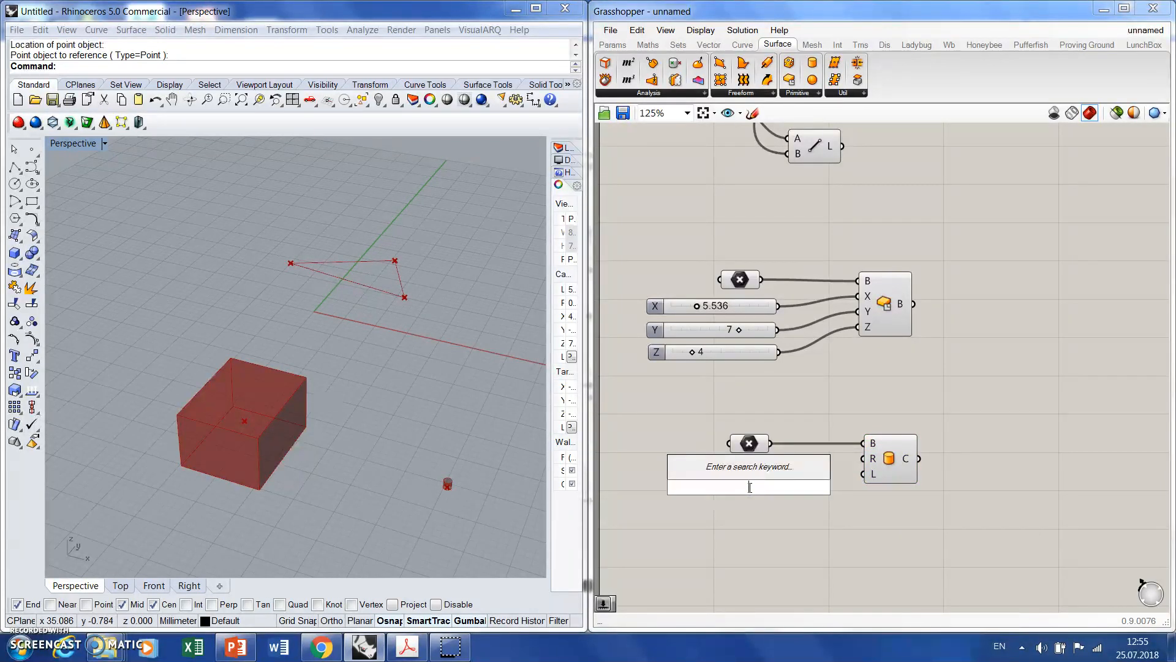
{"action": "type", "text": "6"}
{"action": "key", "text": "Return"}
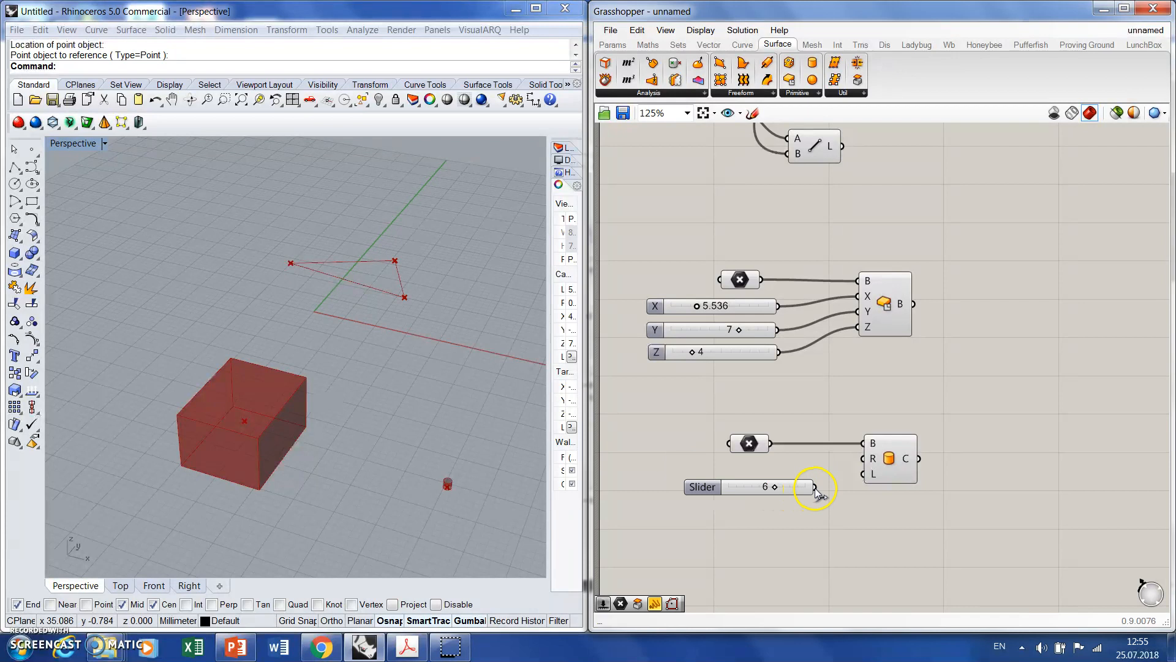
{"action": "left_click_drag", "start_coordinate": [855, 456], "coordinate": [856, 459]}
{"action": "left_click_drag", "start_coordinate": [700, 492], "coordinate": [684, 468]}
{"action": "left_click", "coordinate": [756, 379]}
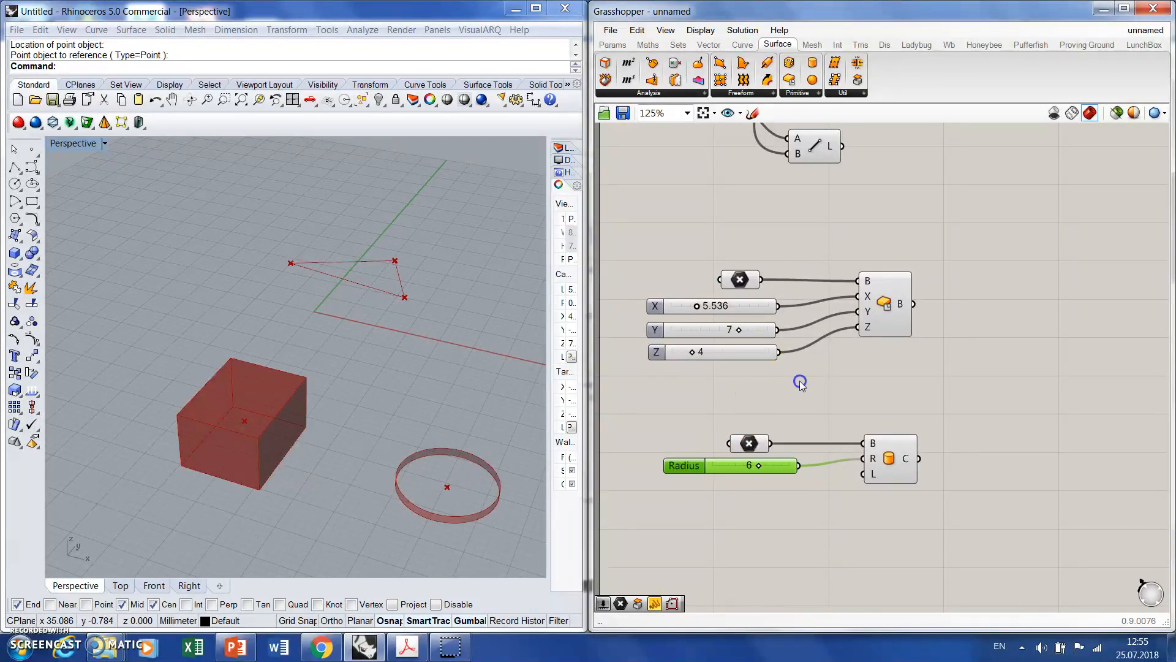
- Connect the box's Z slider to the Cylinder's length input as well, and set that slider to 11
{"action": "left_click_drag", "start_coordinate": [779, 353], "coordinate": [866, 472]}
{"action": "left_click_drag", "start_coordinate": [689, 353], "coordinate": [728, 366]}
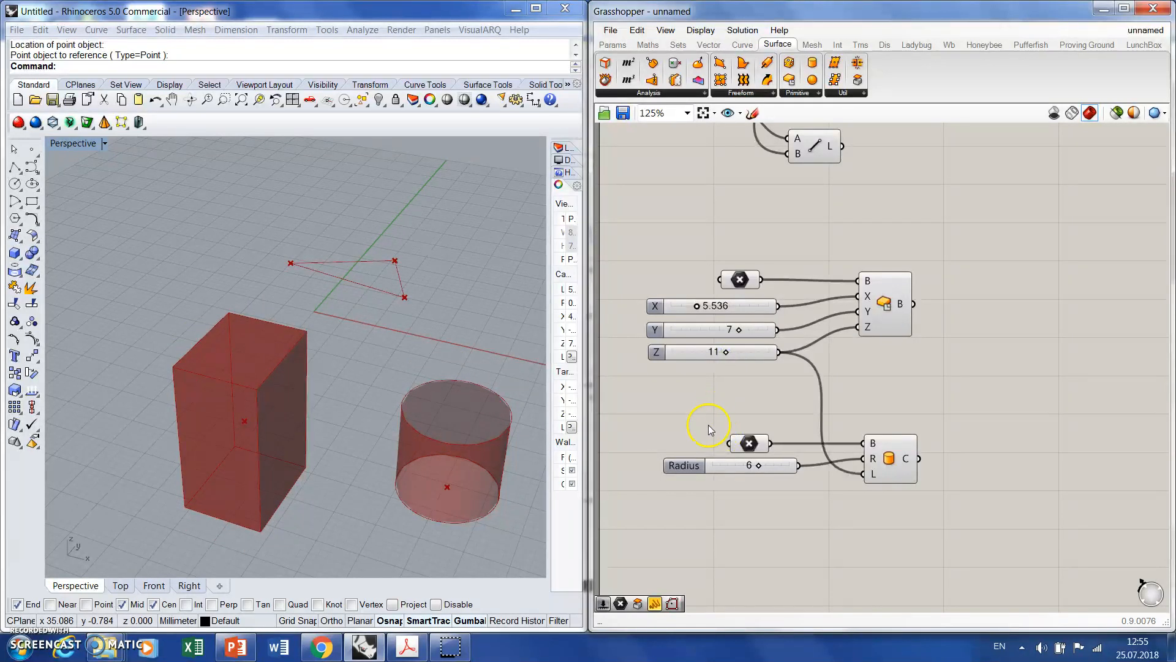
- Replace the Cylinder's length input with its own new number slider placed below the Radius slider, and set it to 5
{"action": "double_click", "coordinate": [699, 507]}
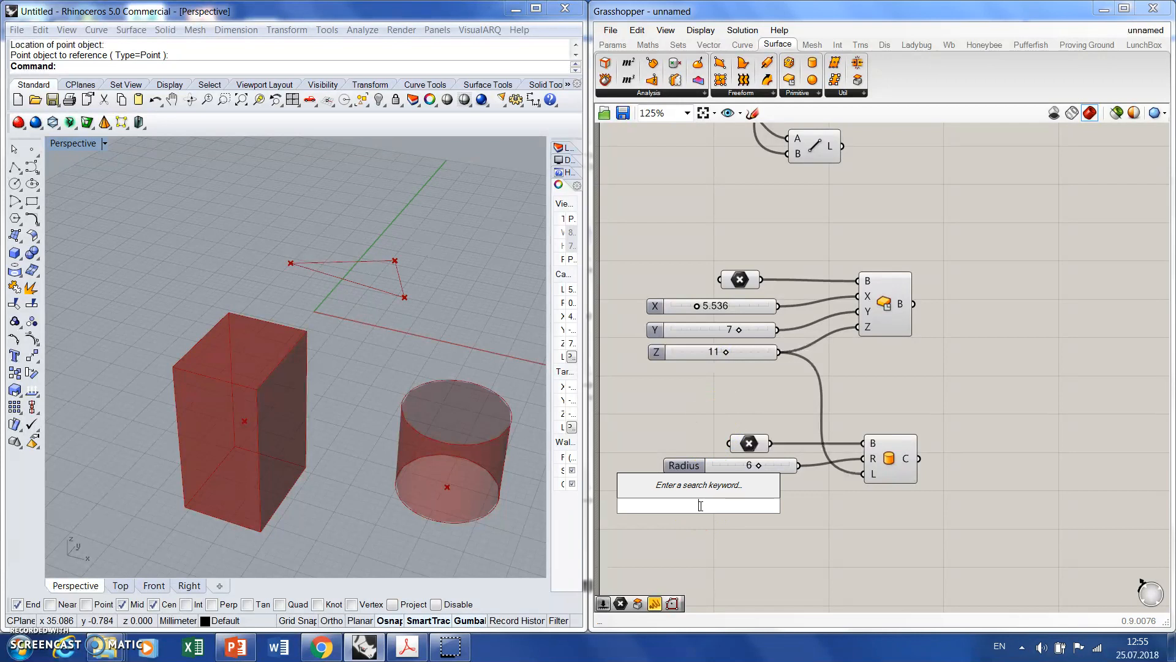
{"action": "type", "text": "6"}
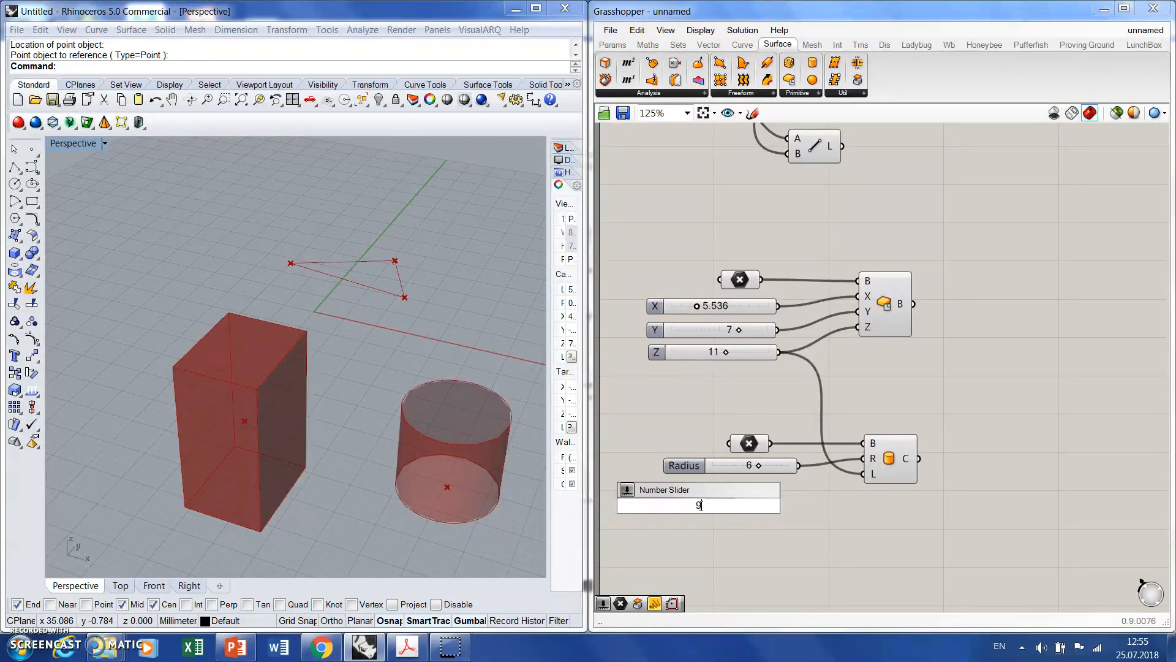
{"action": "key", "text": "Return"}
{"action": "left_click_drag", "start_coordinate": [764, 505], "coordinate": [865, 474]}
{"action": "mouse_move", "coordinate": [749, 509]}
{"action": "left_mouse_down"}
{"action": "mouse_move", "coordinate": [705, 508]}
{"action": "mouse_move", "coordinate": [728, 504]}
{"action": "left_mouse_up"}
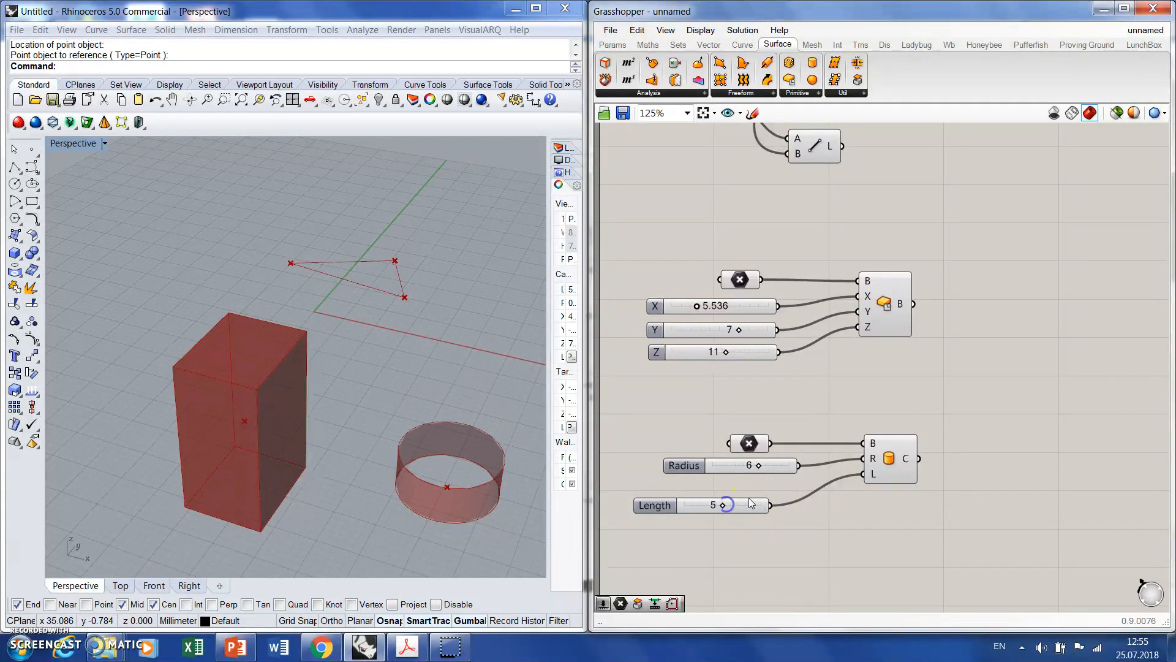
- Add a Cap Holes component beside the Cylinder component and connect the cylinder output to it
{"action": "right_click_drag", "start_coordinate": [392, 525], "coordinate": [319, 436]}
{"action": "right_click_drag", "start_coordinate": [364, 399], "coordinate": [420, 397]}
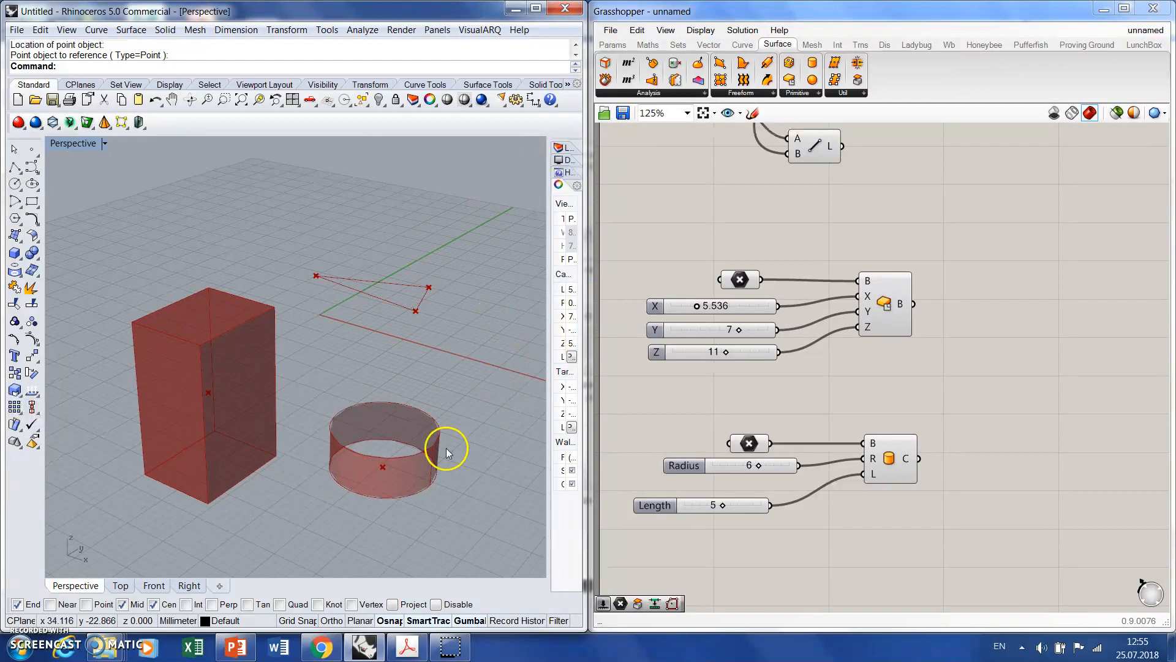
{"action": "left_click", "coordinate": [1008, 449]}
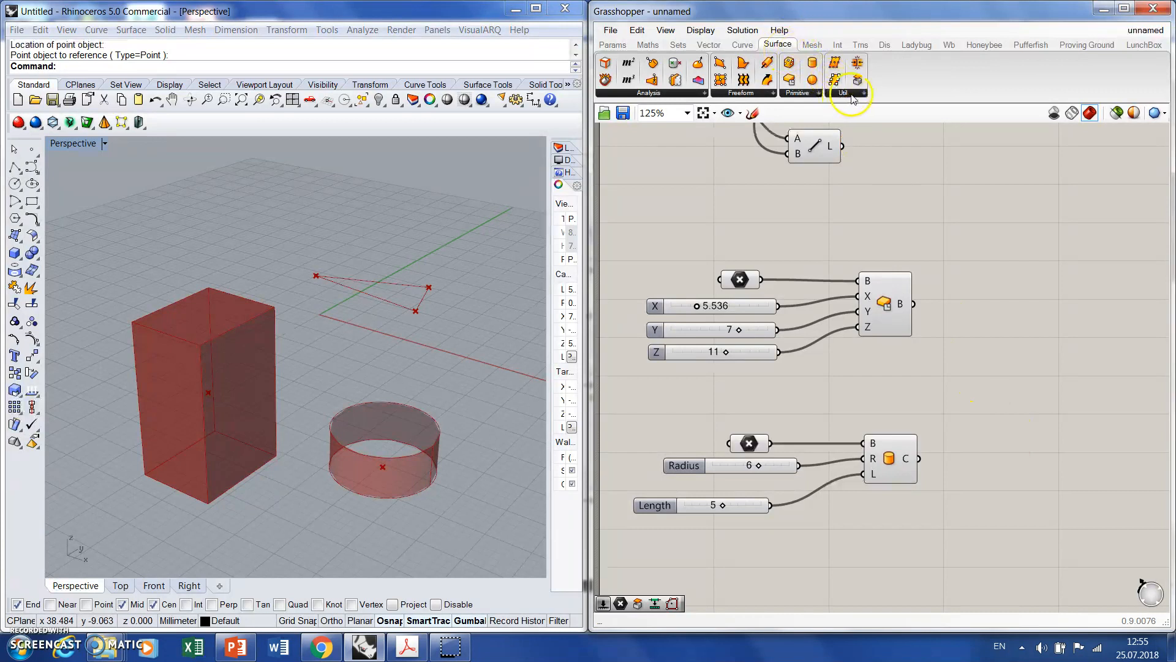
{"action": "left_click_drag", "start_coordinate": [857, 81], "coordinate": [1002, 469]}
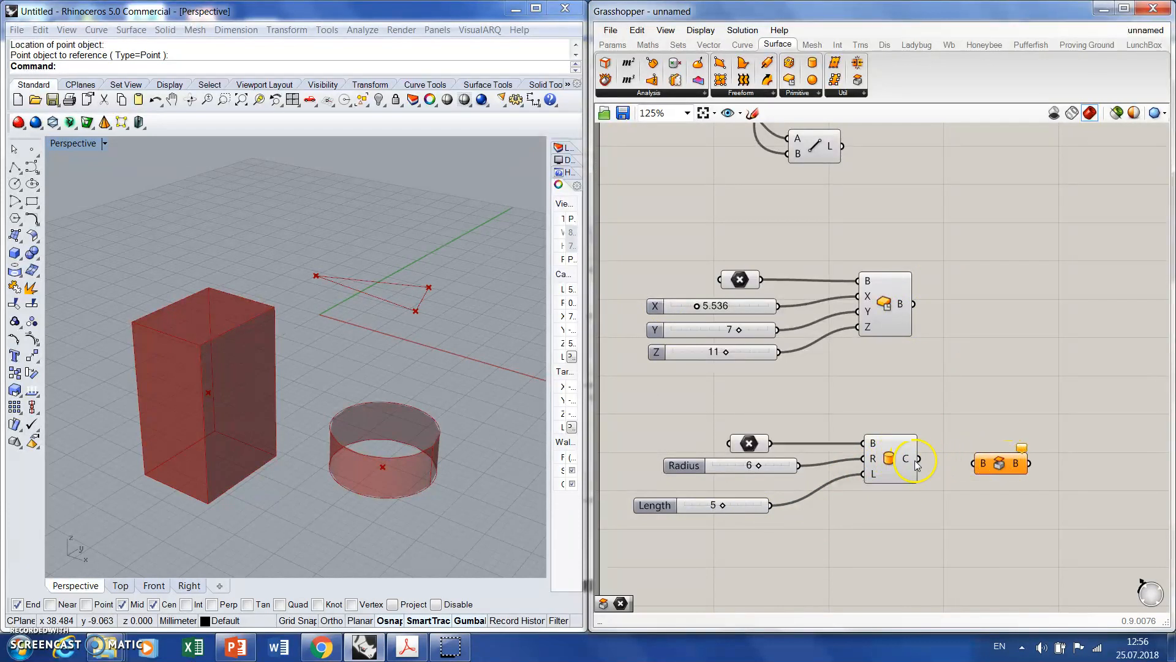
{"action": "left_click_drag", "start_coordinate": [919, 459], "coordinate": [974, 463]}
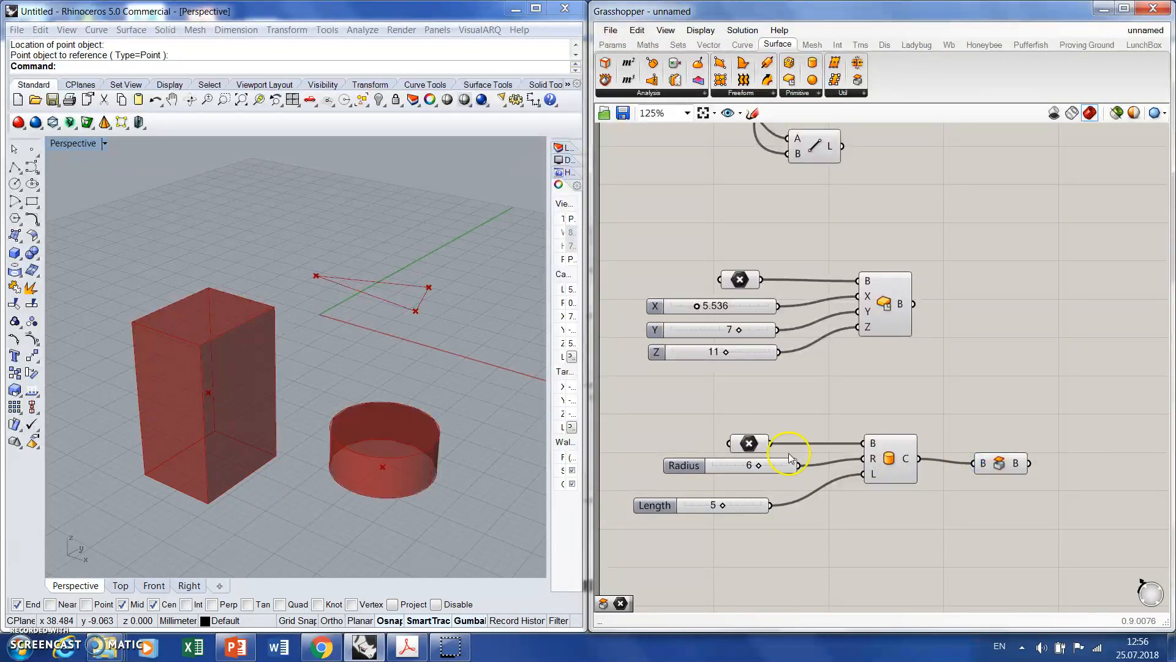
{"action": "right_click_drag", "start_coordinate": [434, 502], "coordinate": [412, 458]}
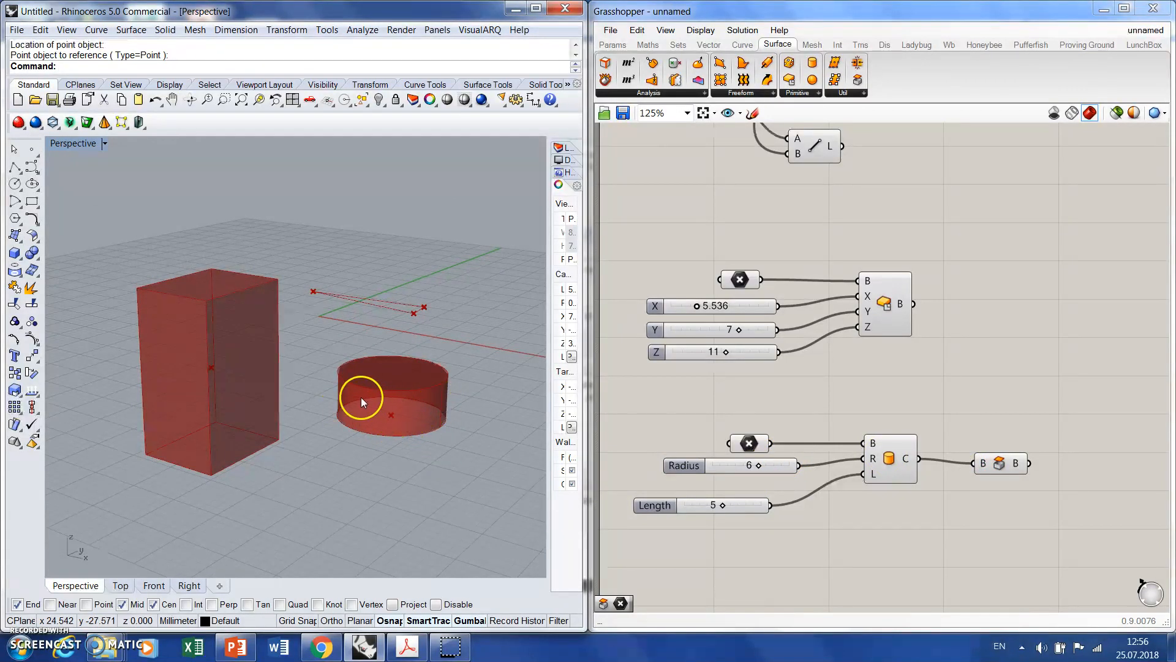
{"action": "right_click_drag", "start_coordinate": [420, 410], "coordinate": [416, 428]}
- Turn off the preview of the Cylinder component so only the capped cylinder is displayed
{"action": "left_click", "coordinate": [891, 459]}
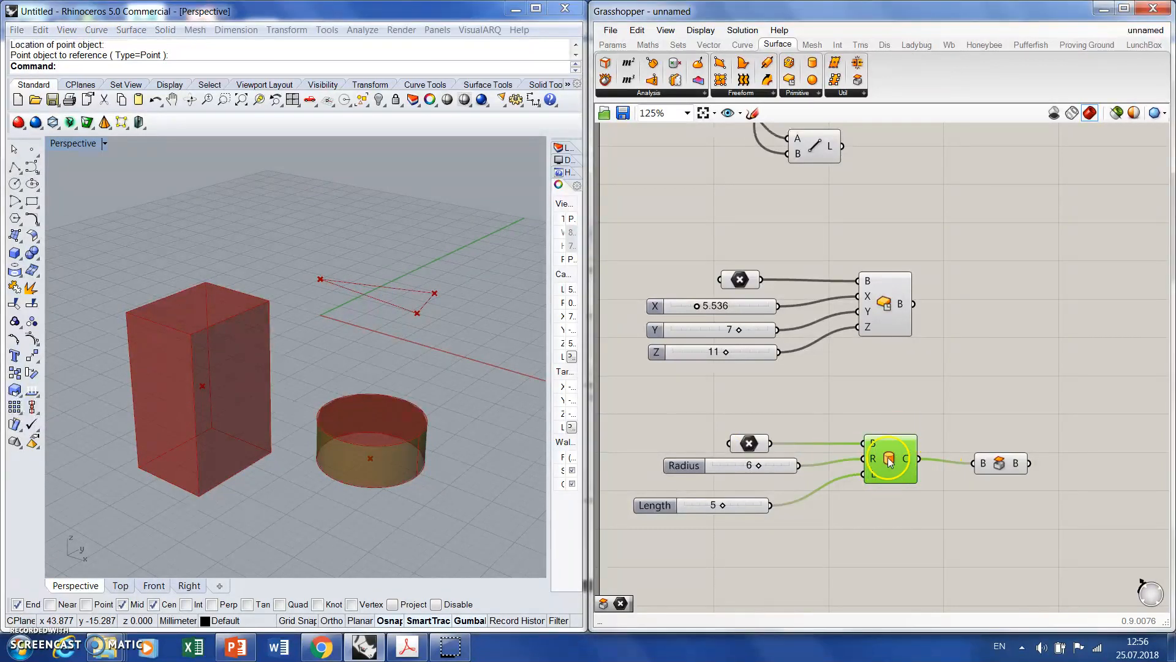
{"action": "left_click", "coordinate": [1004, 426]}
{"action": "left_click", "coordinate": [1002, 466]}
{"action": "left_click", "coordinate": [976, 420]}
{"action": "middle_click", "coordinate": [893, 454]}
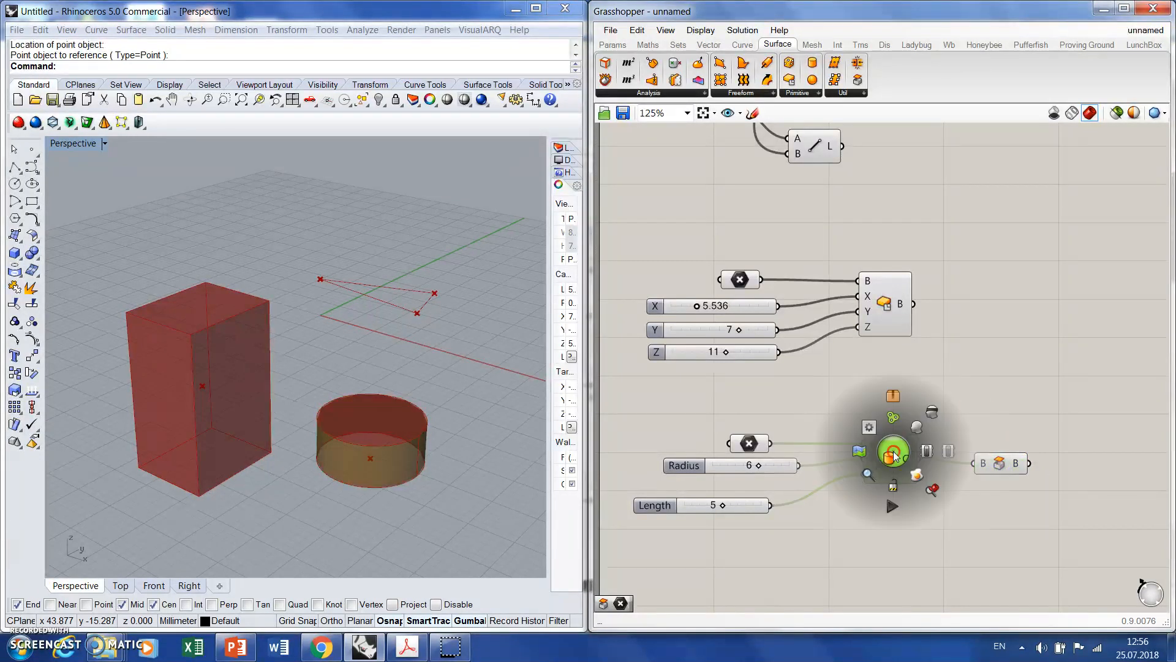
{"action": "middle_click", "coordinate": [888, 457]}
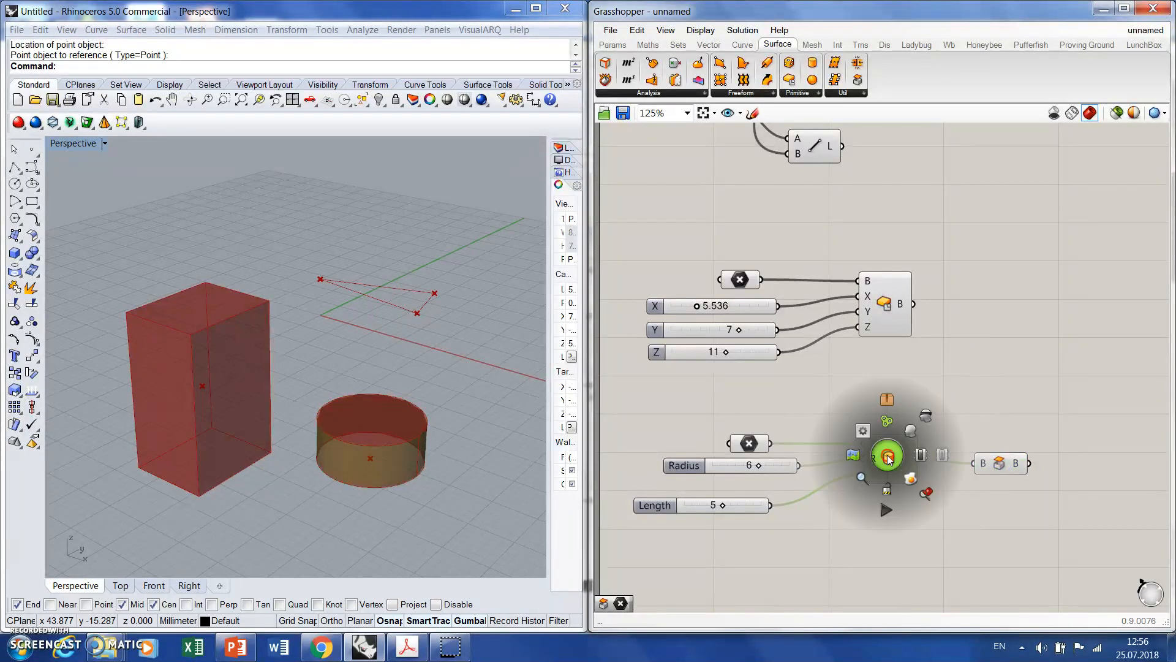
{"action": "left_click", "coordinate": [925, 415]}
{"action": "left_click", "coordinate": [951, 366]}
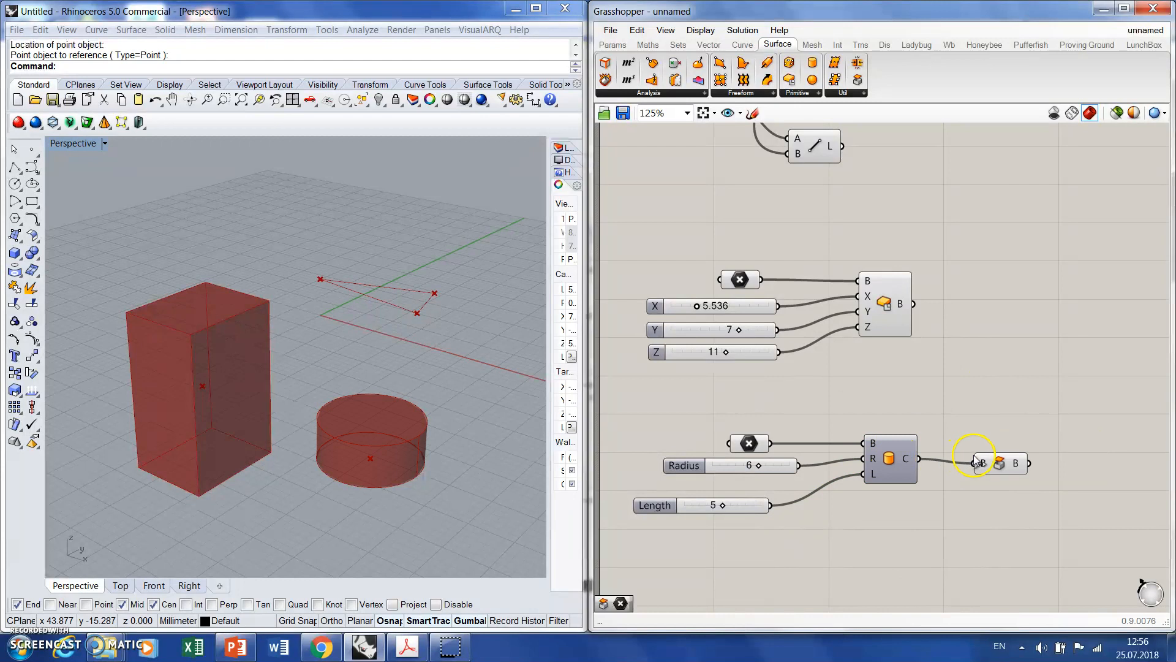
- Move the Cap Holes component slightly up so it lines up with the Cylinder's output
{"action": "left_click", "coordinate": [1013, 465]}
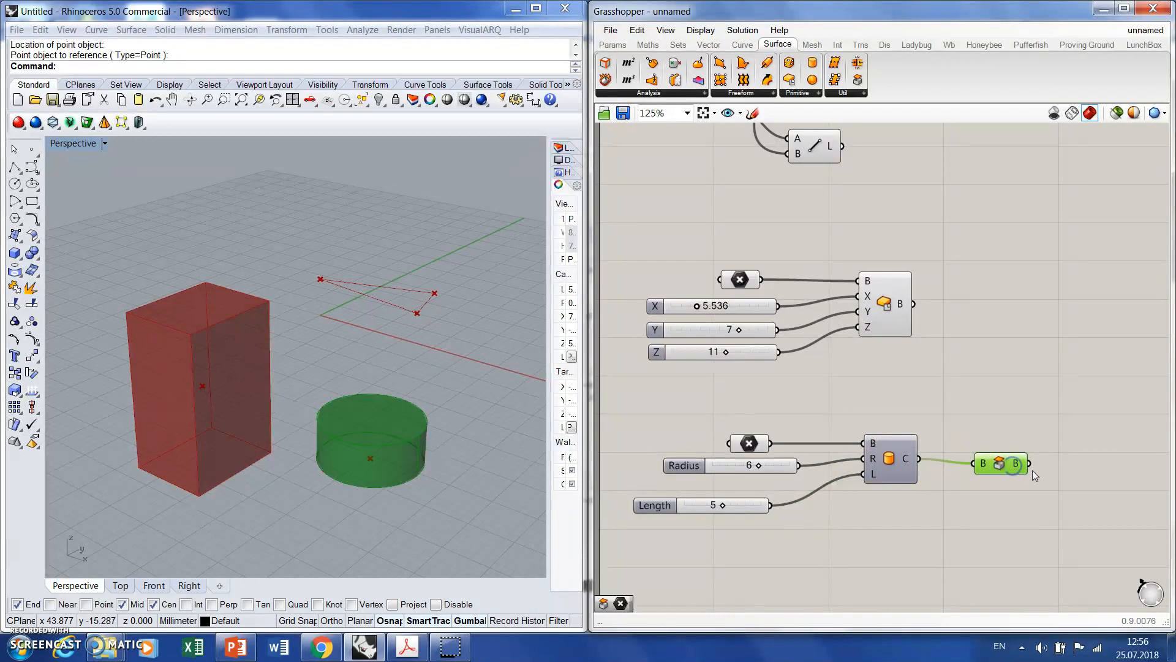
{"action": "left_click_drag", "start_coordinate": [1016, 471], "coordinate": [1016, 467]}
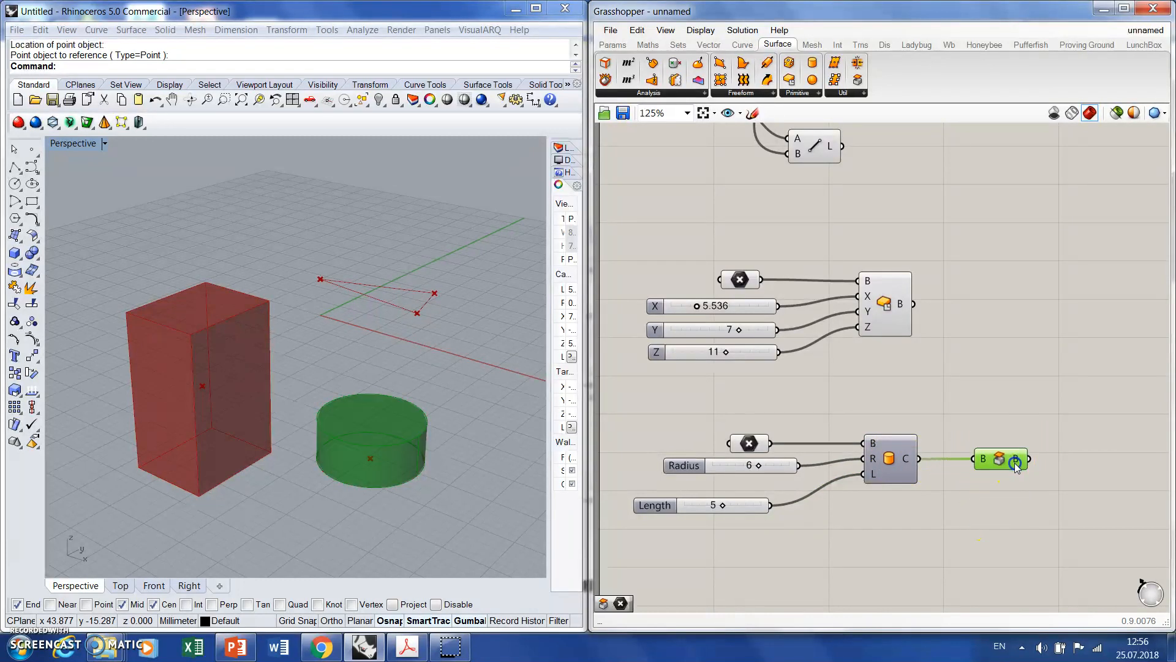
{"action": "left_click", "coordinate": [1007, 400]}
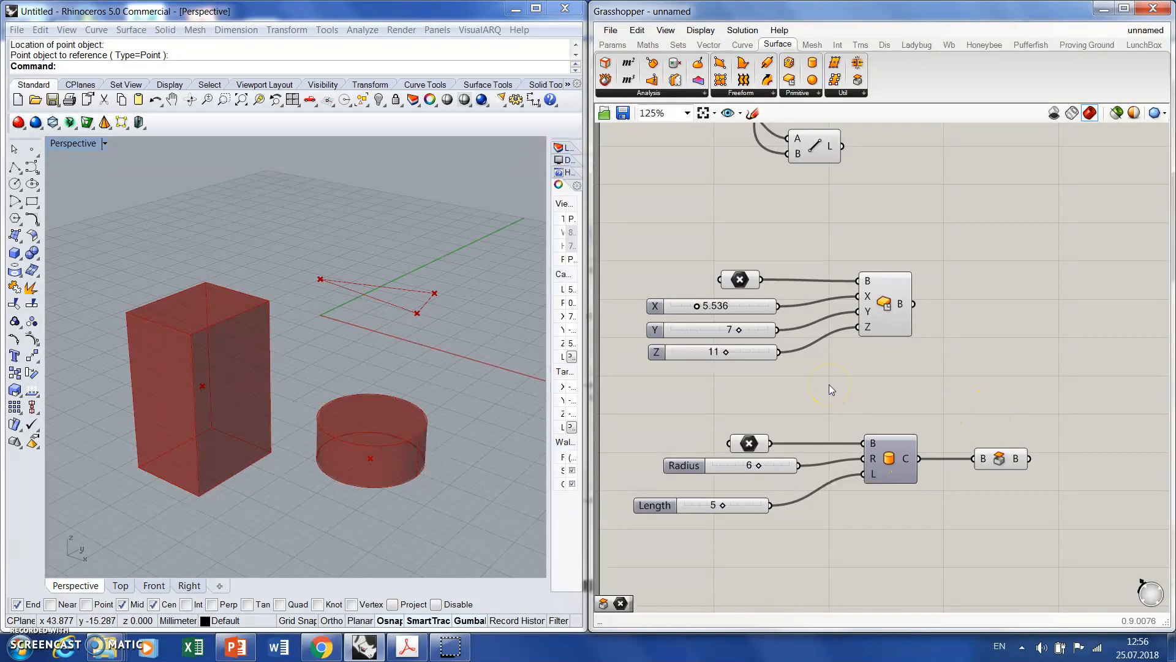
{"action": "left_click", "coordinate": [861, 390]}
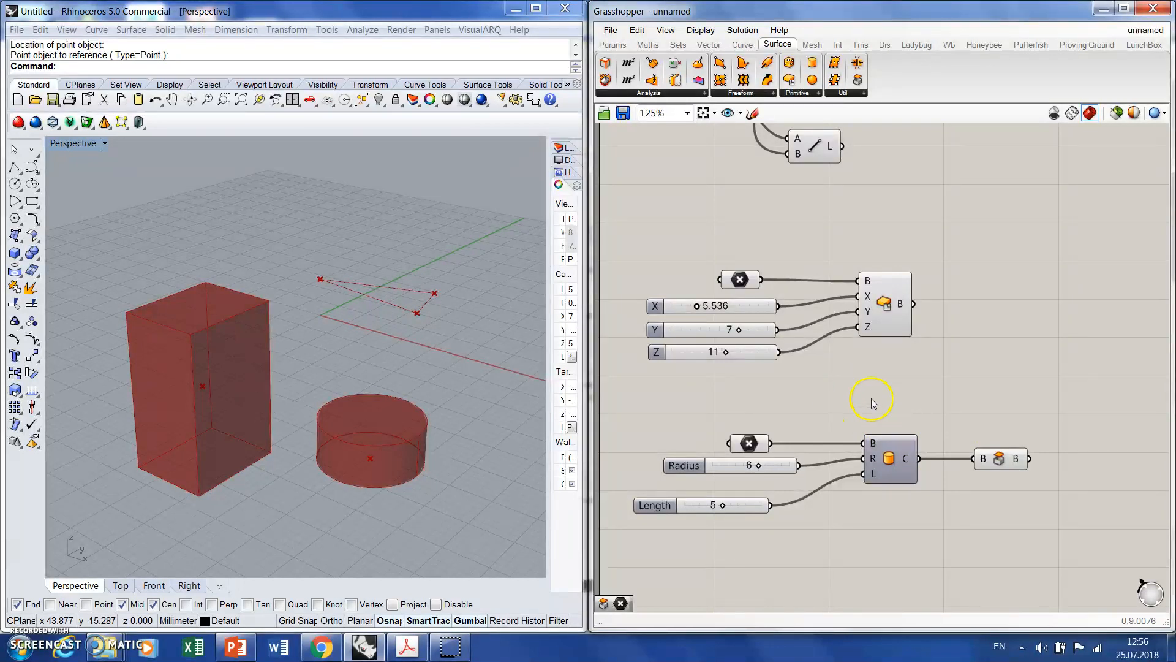
- Add a Cone component below the Cylinder and feed it the same base point, Radius slider and Length slider
{"action": "scroll", "coordinate": [748, 280], "scroll_direction": "down", "scroll_amount": 1}
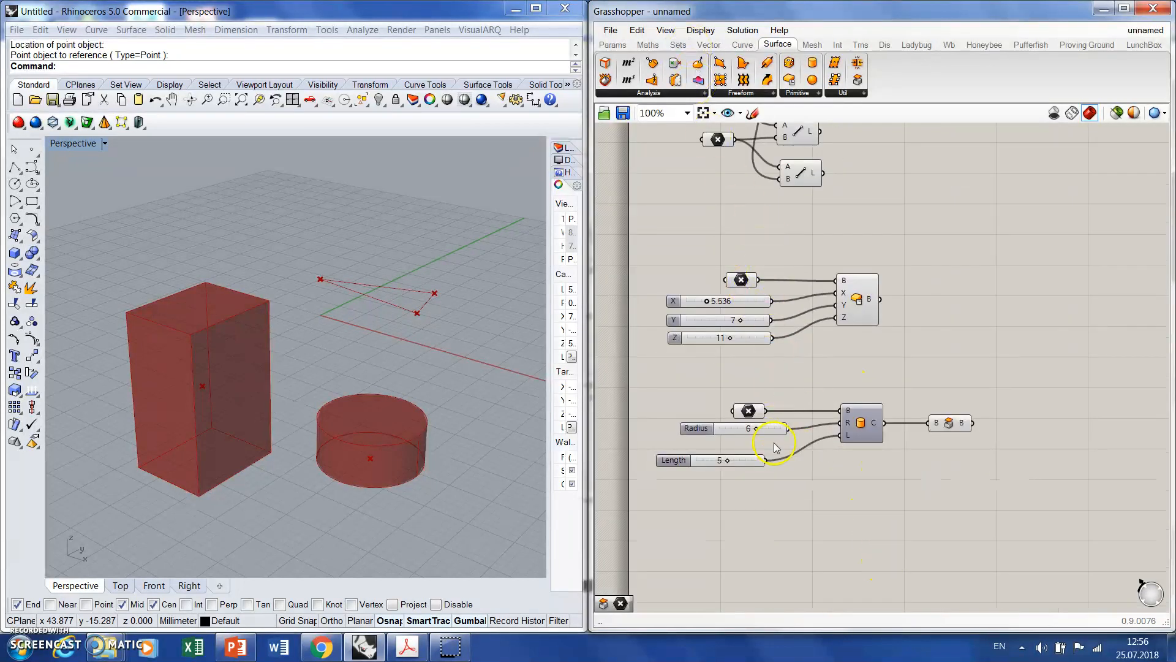
{"action": "left_click", "coordinate": [807, 97]}
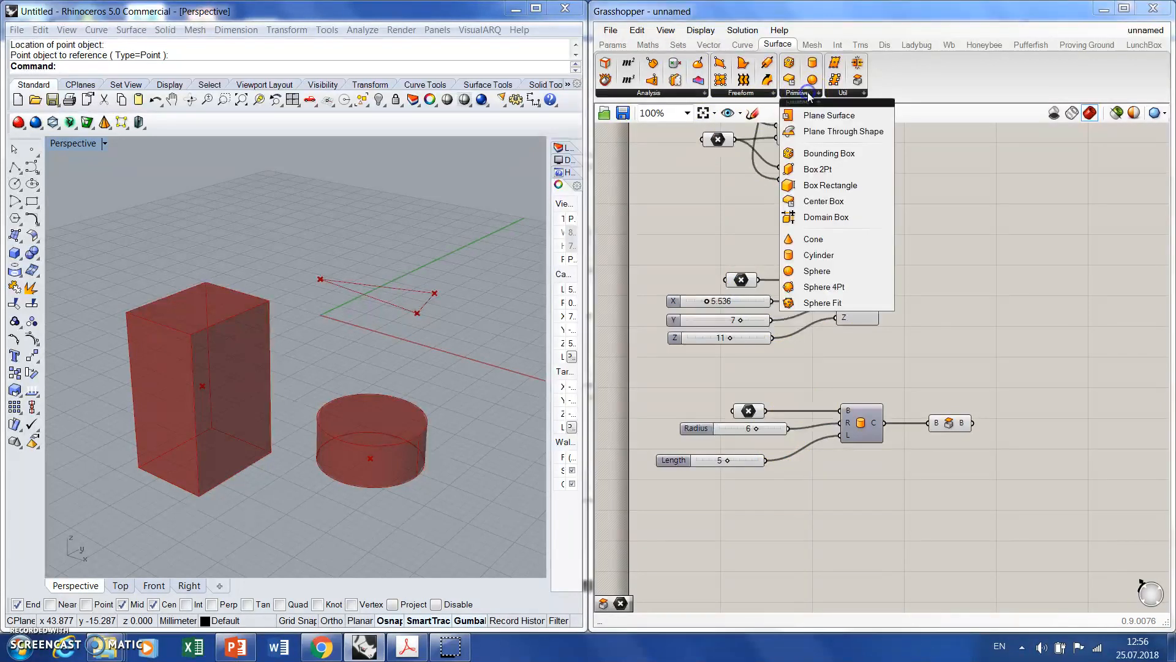
{"action": "left_click", "coordinate": [814, 239]}
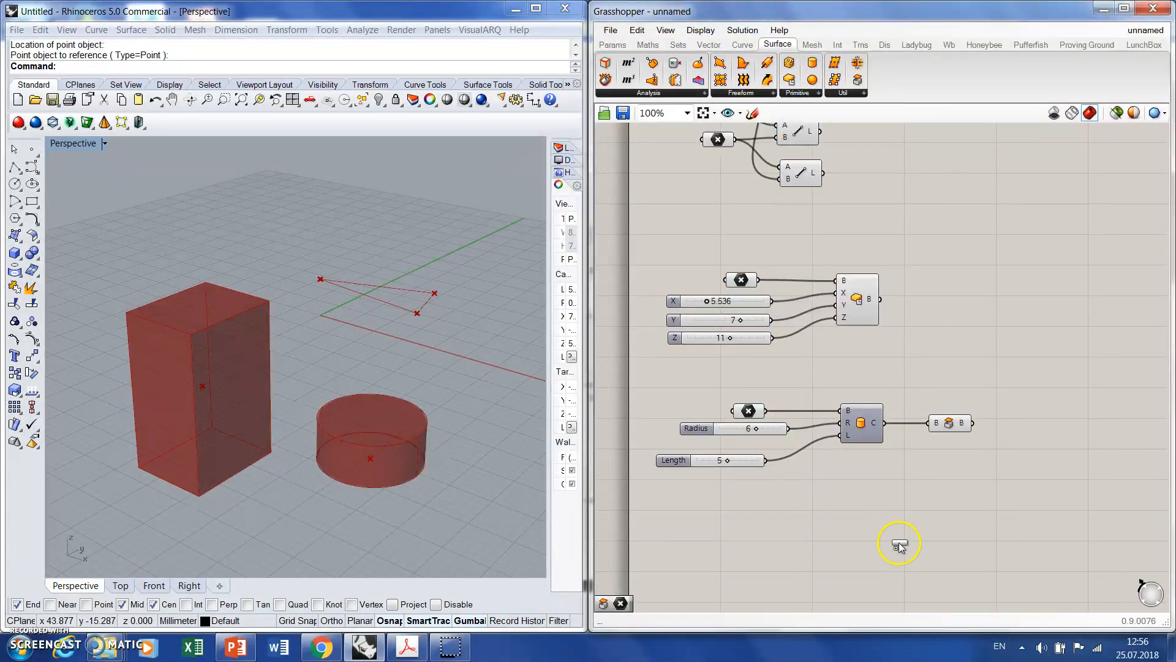
{"action": "left_click", "coordinate": [884, 530]}
{"action": "left_click_drag", "start_coordinate": [766, 411], "coordinate": [905, 522]}
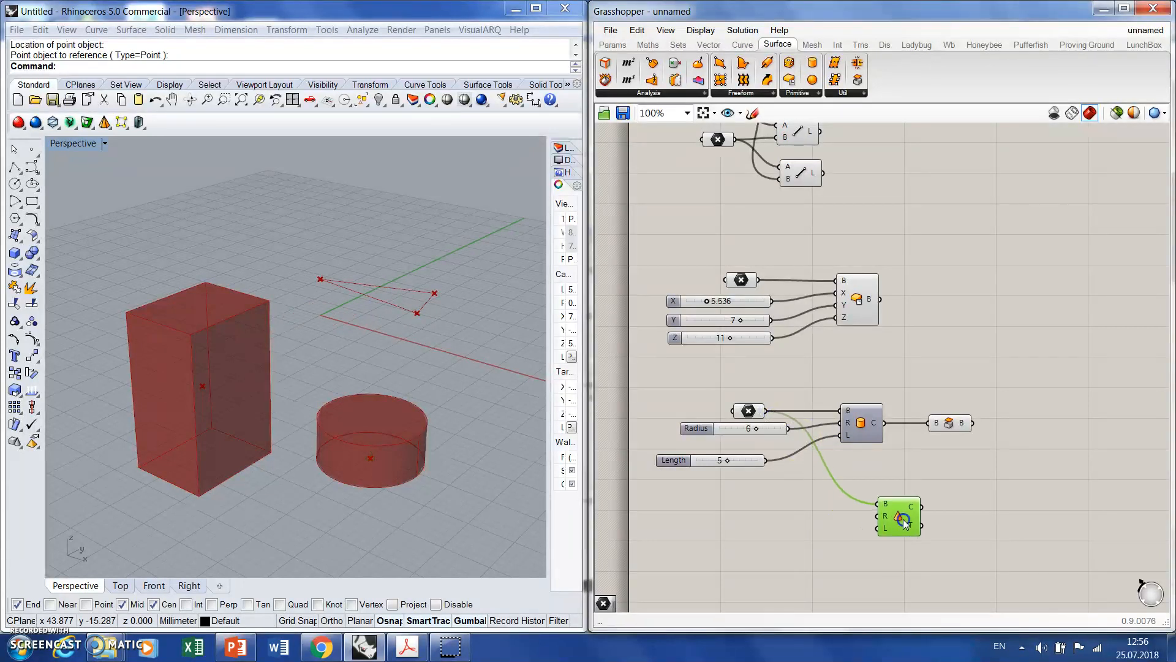
{"action": "left_click_drag", "start_coordinate": [790, 434], "coordinate": [877, 526]}
{"action": "left_click_drag", "start_coordinate": [768, 461], "coordinate": [881, 528]}
{"action": "left_click", "coordinate": [1002, 507]}
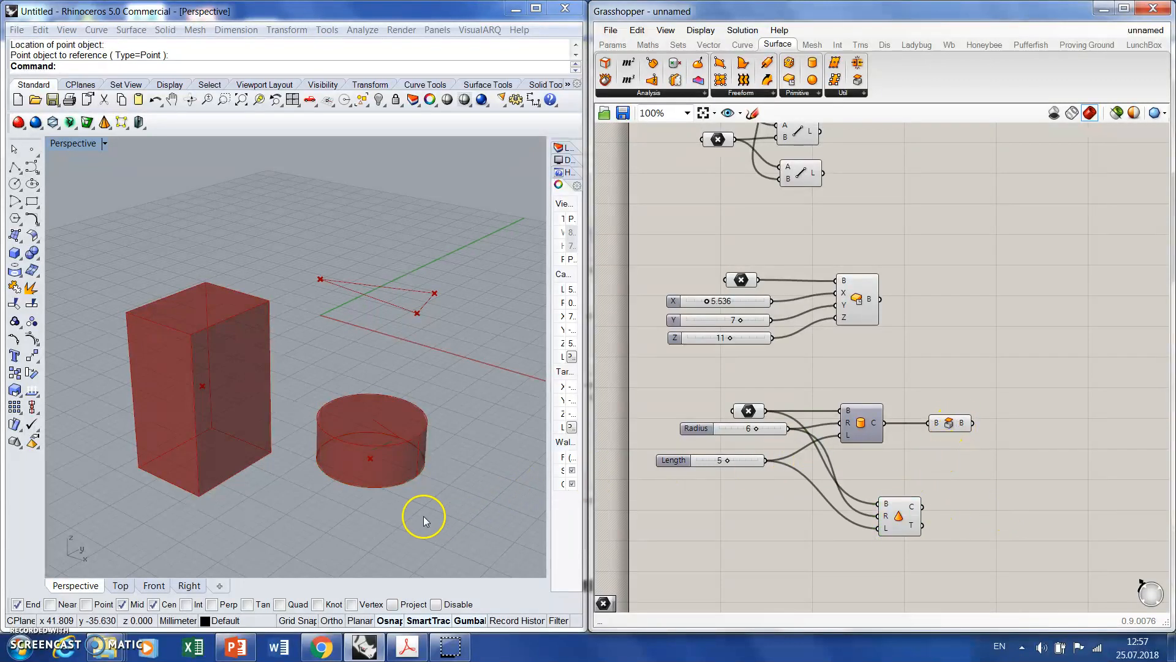
- Move the Cap Holes component farther away from the Cylinder and turn off its preview to reveal the cone
{"action": "left_click", "coordinate": [910, 521]}
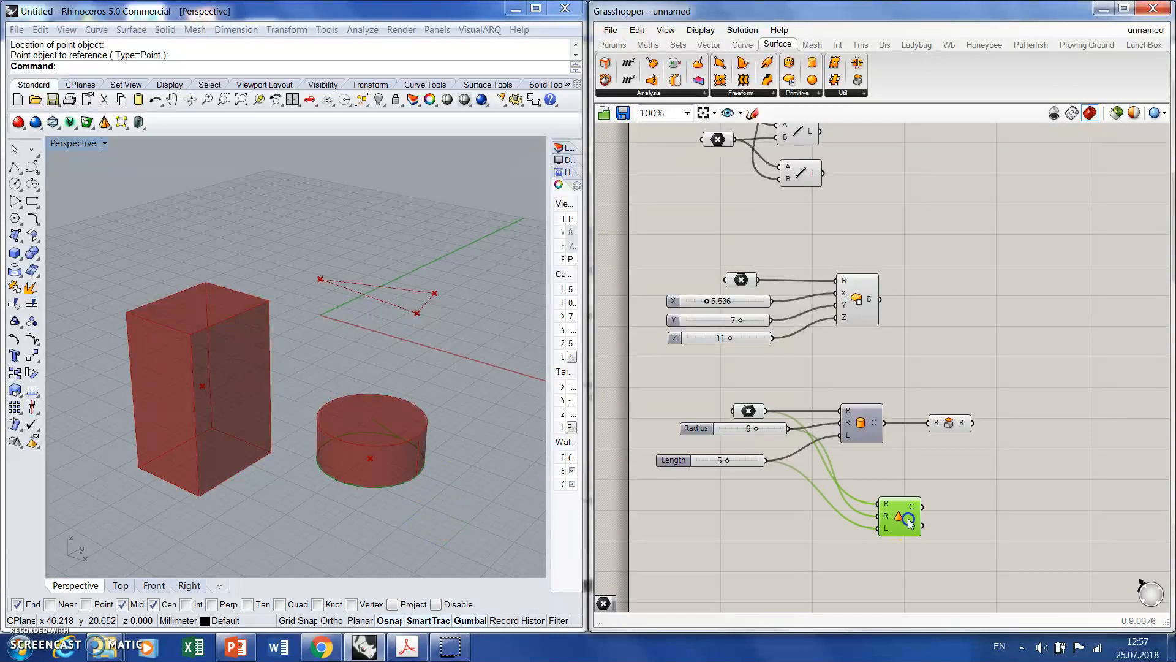
{"action": "left_click", "coordinate": [1002, 471]}
{"action": "left_click", "coordinate": [896, 525]}
{"action": "left_click", "coordinate": [683, 488]}
{"action": "mouse_move", "coordinate": [432, 491]}
{"action": "right_mouse_down"}
{"action": "mouse_move", "coordinate": [437, 419]}
{"action": "mouse_move", "coordinate": [436, 496]}
{"action": "right_mouse_up"}
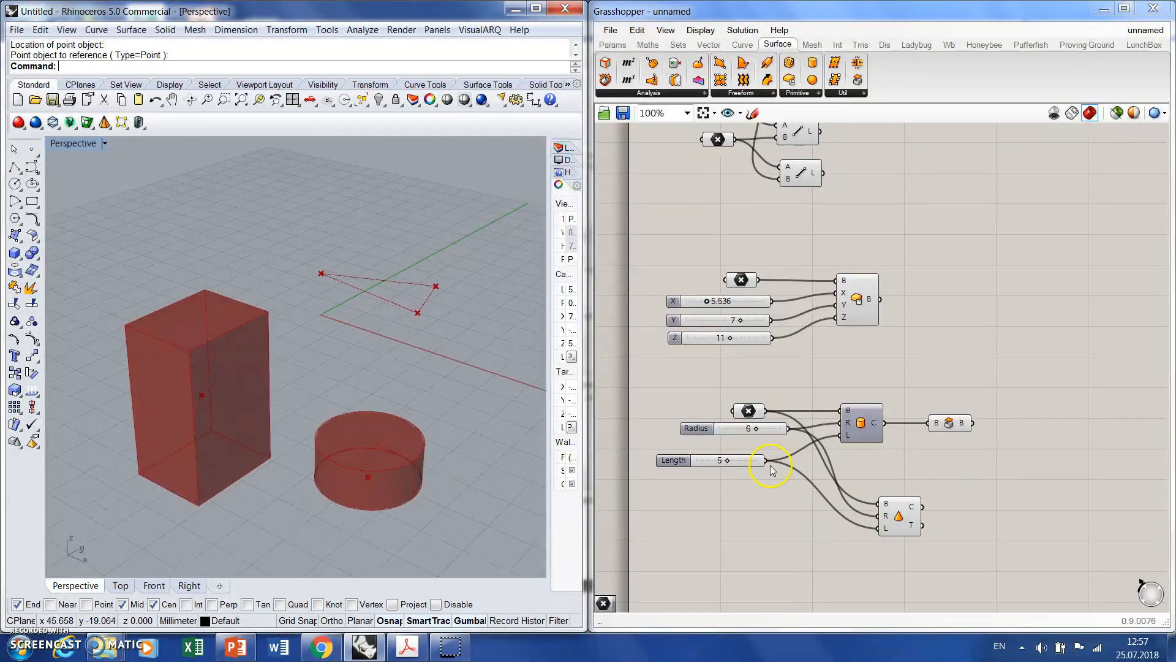
{"action": "left_click", "coordinate": [953, 424]}
{"action": "left_click_drag", "start_coordinate": [957, 427], "coordinate": [1038, 427]}
{"action": "left_click", "coordinate": [1037, 447]}
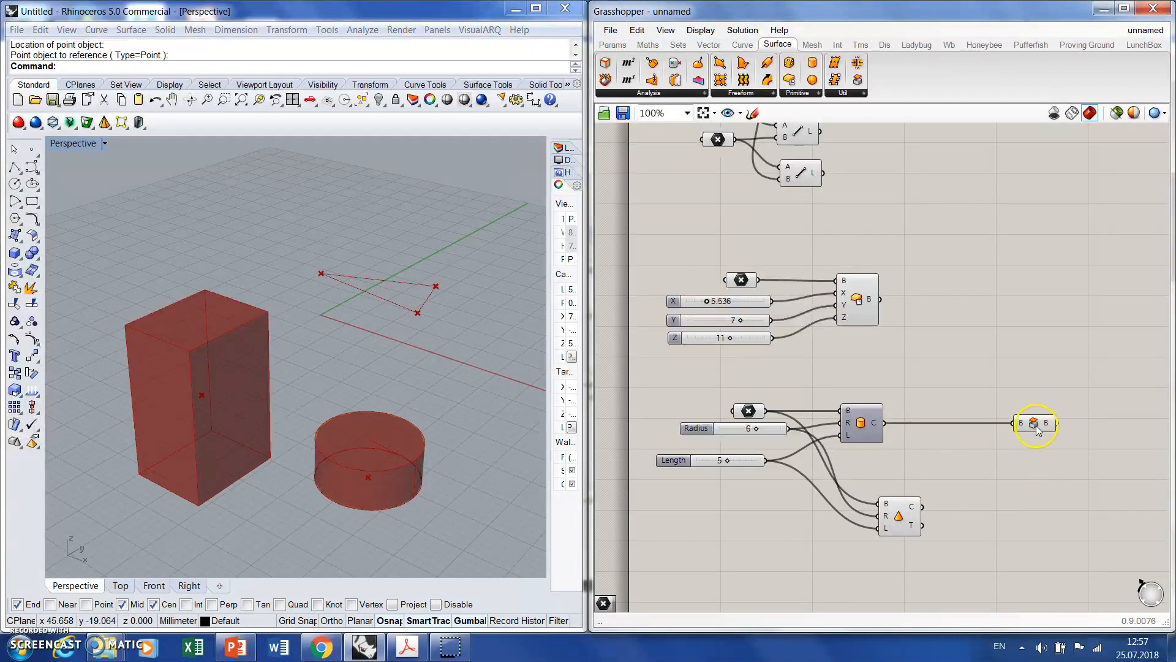
{"action": "left_click", "coordinate": [1035, 424]}
{"action": "middle_click", "coordinate": [1037, 429]}
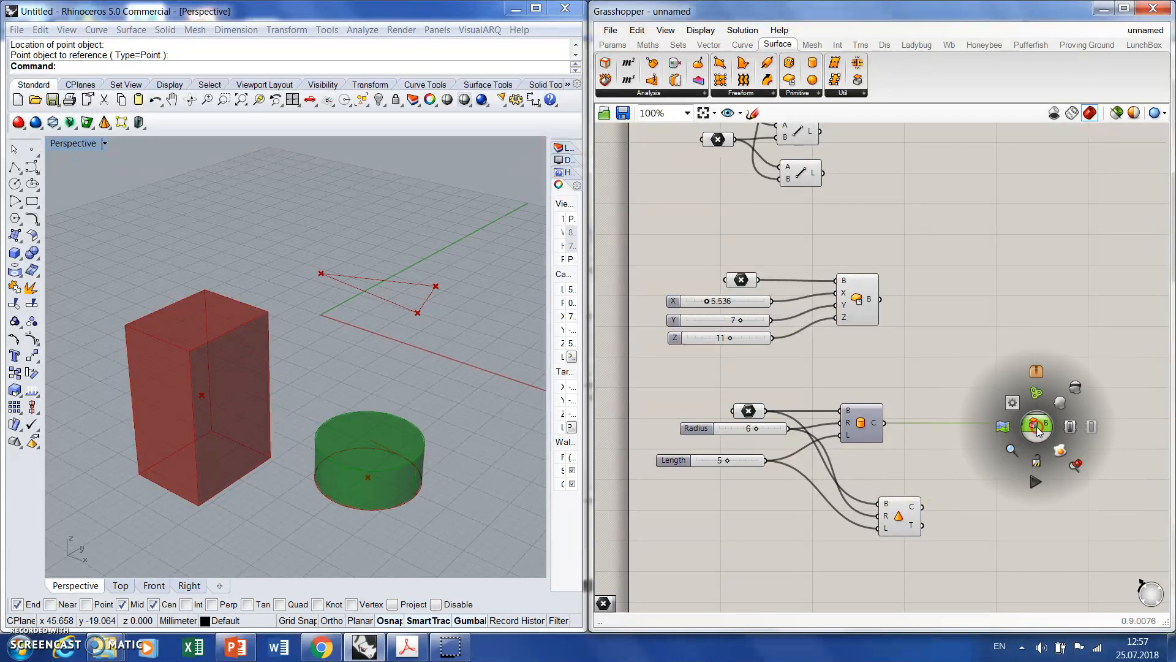
{"action": "left_click", "coordinate": [1076, 387]}
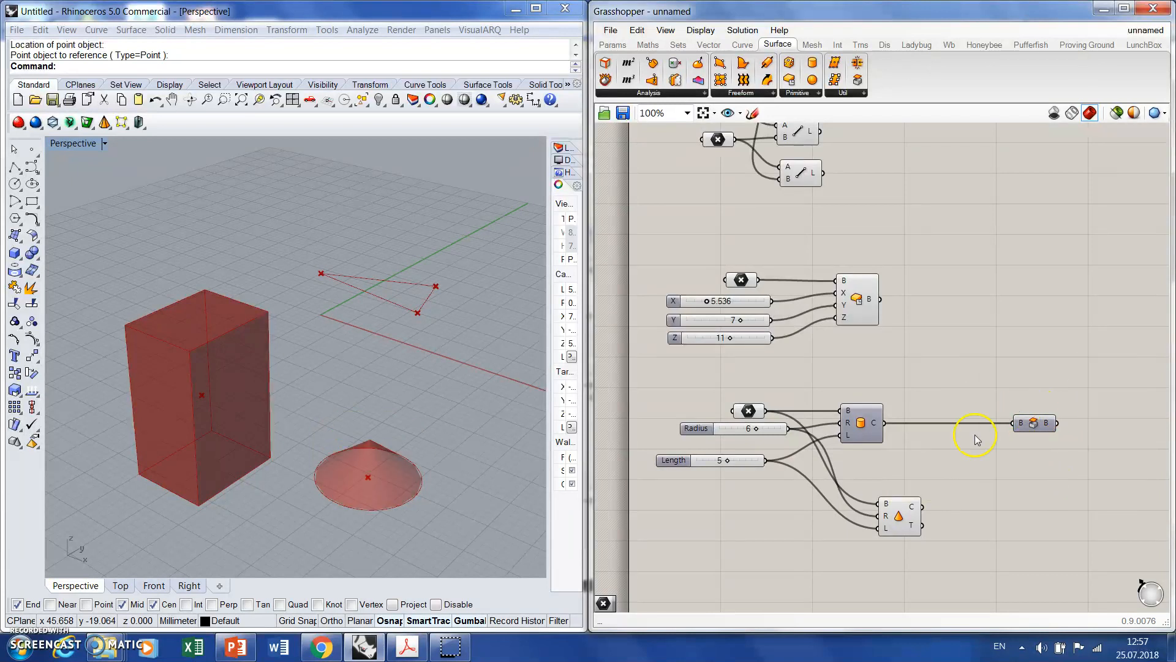
- Connect the Cone's C output to the Cap Holes component in place of the cylinder
{"action": "mouse_move", "coordinate": [961, 493]}
{"action": "right_mouse_down"}
{"action": "mouse_move", "coordinate": [977, 475]}
{"action": "mouse_move", "coordinate": [974, 488]}
{"action": "right_mouse_up"}
{"action": "right_click_drag", "start_coordinate": [468, 496], "coordinate": [438, 459]}
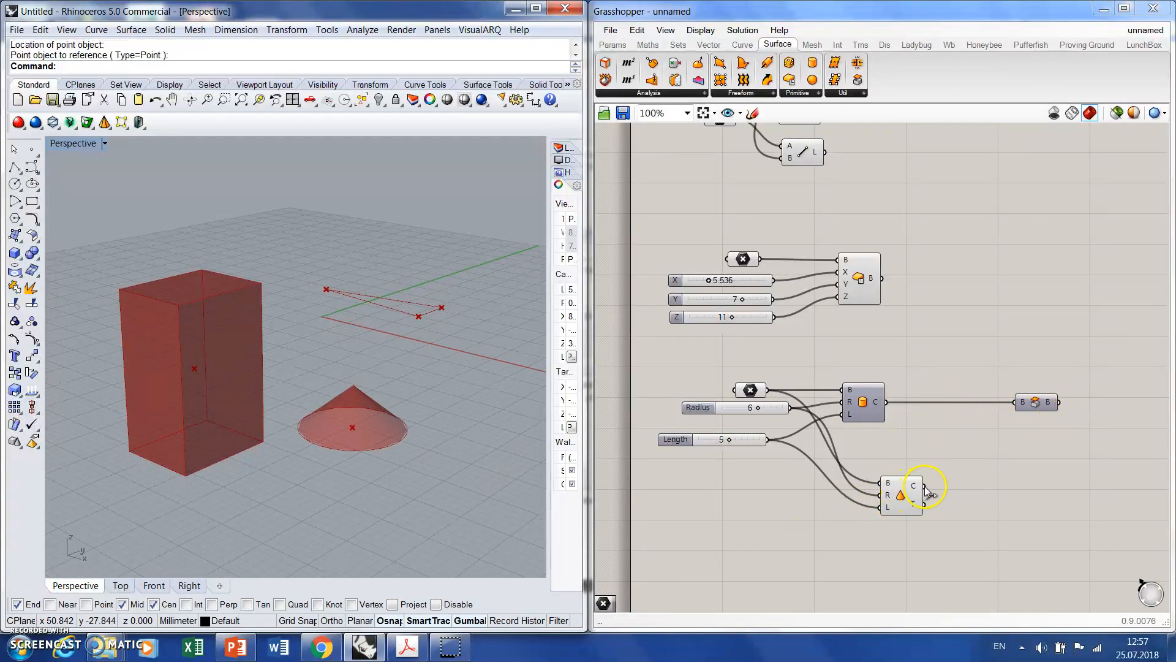
{"action": "mouse_move", "coordinate": [915, 489]}
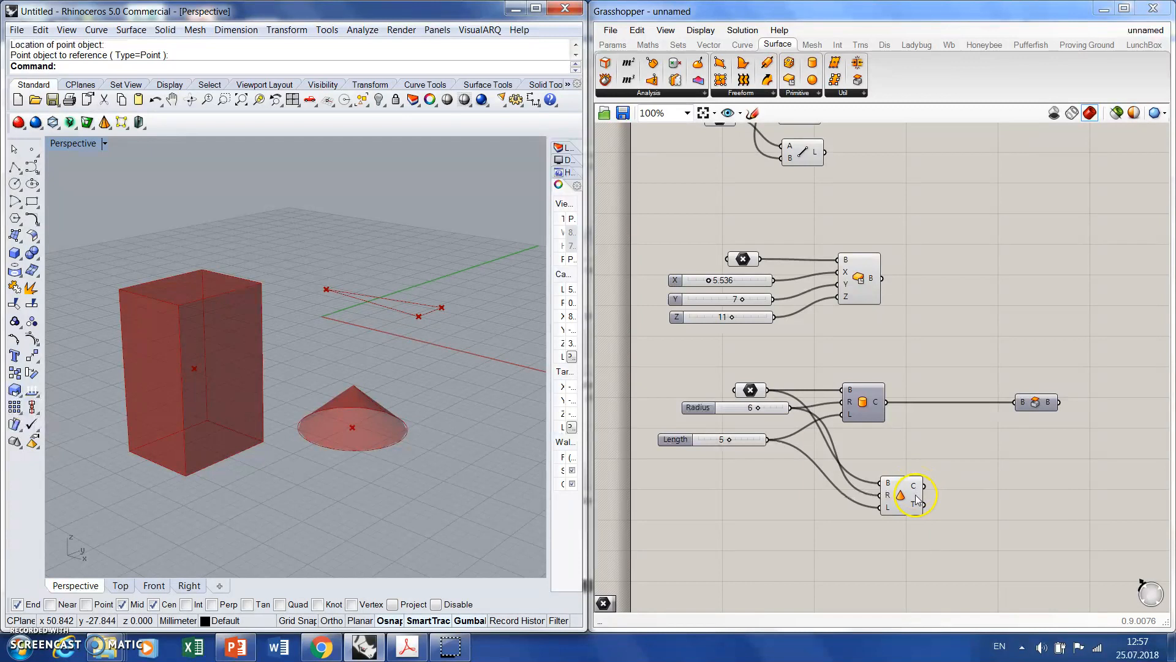
{"action": "mouse_move", "coordinate": [918, 508]}
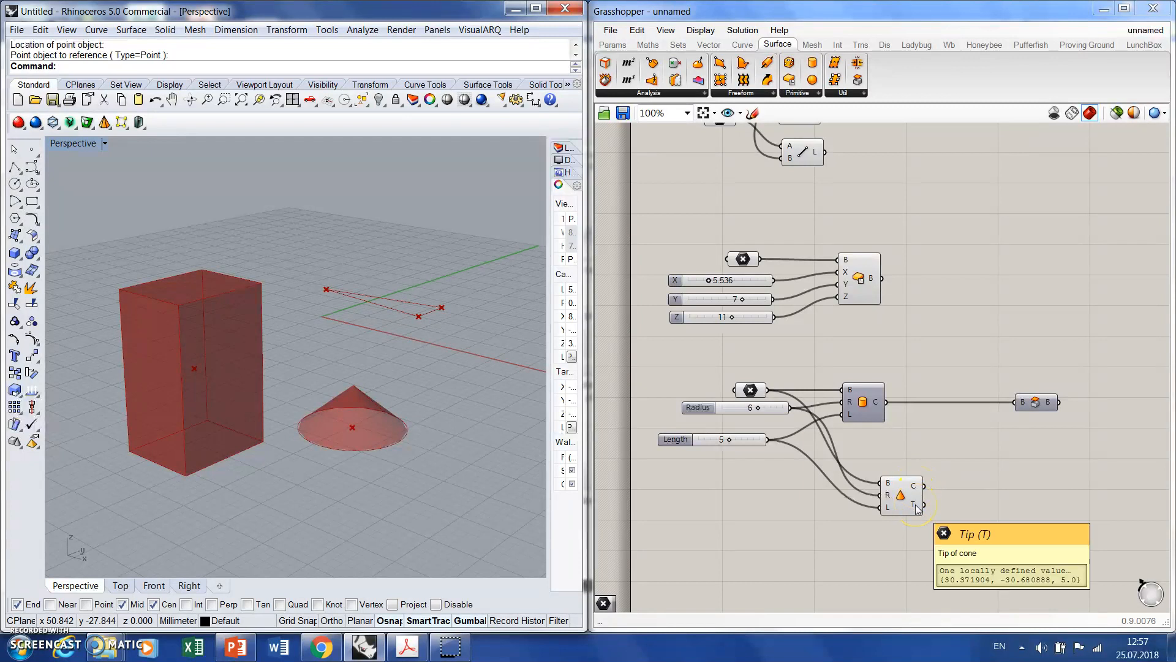
{"action": "right_click_drag", "start_coordinate": [493, 496], "coordinate": [375, 472]}
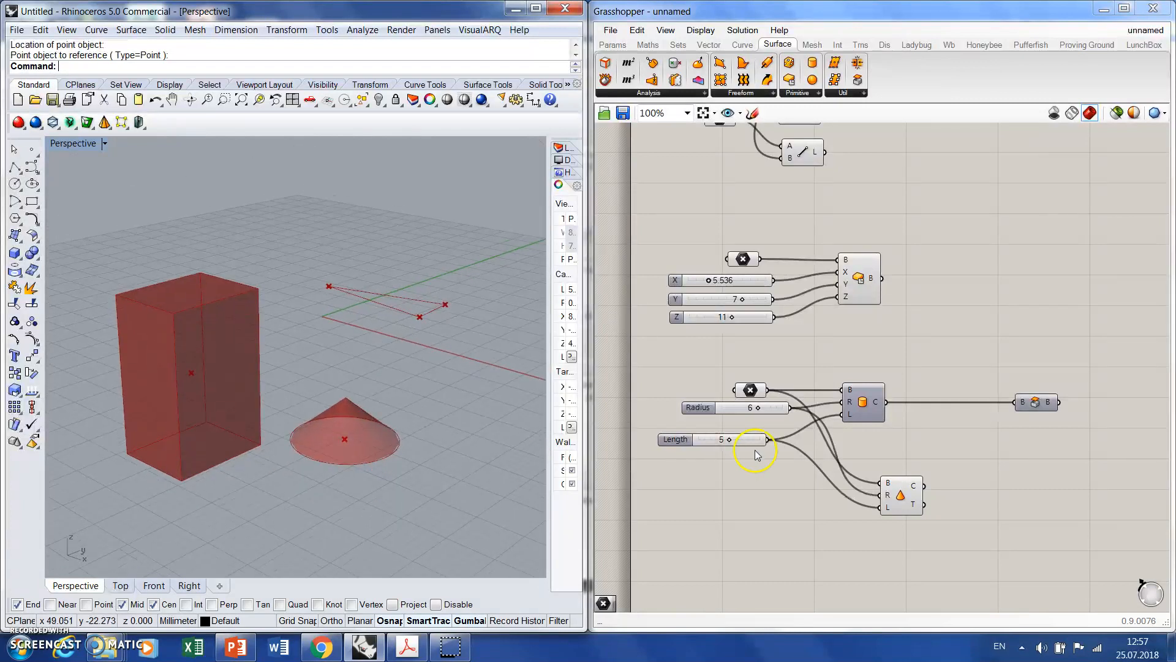
{"action": "left_click_drag", "start_coordinate": [925, 487], "coordinate": [1034, 405]}
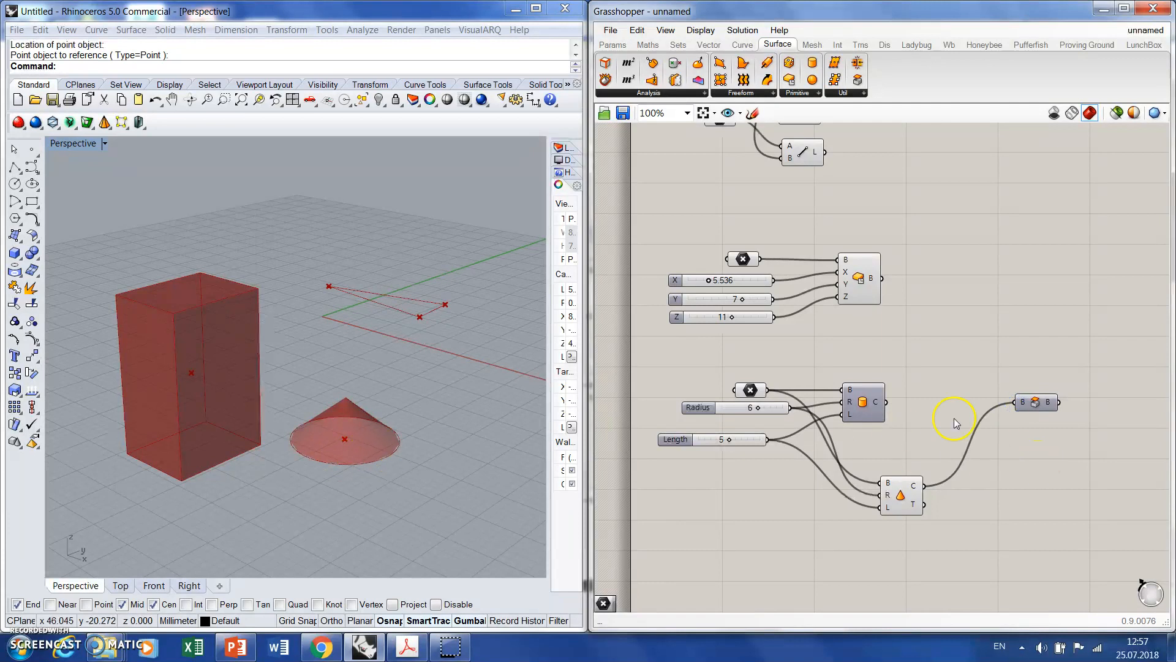
- Turn the Cap Holes component's preview back on and view the capped cone in the Rhino viewport
{"action": "middle_click", "coordinate": [1036, 406]}
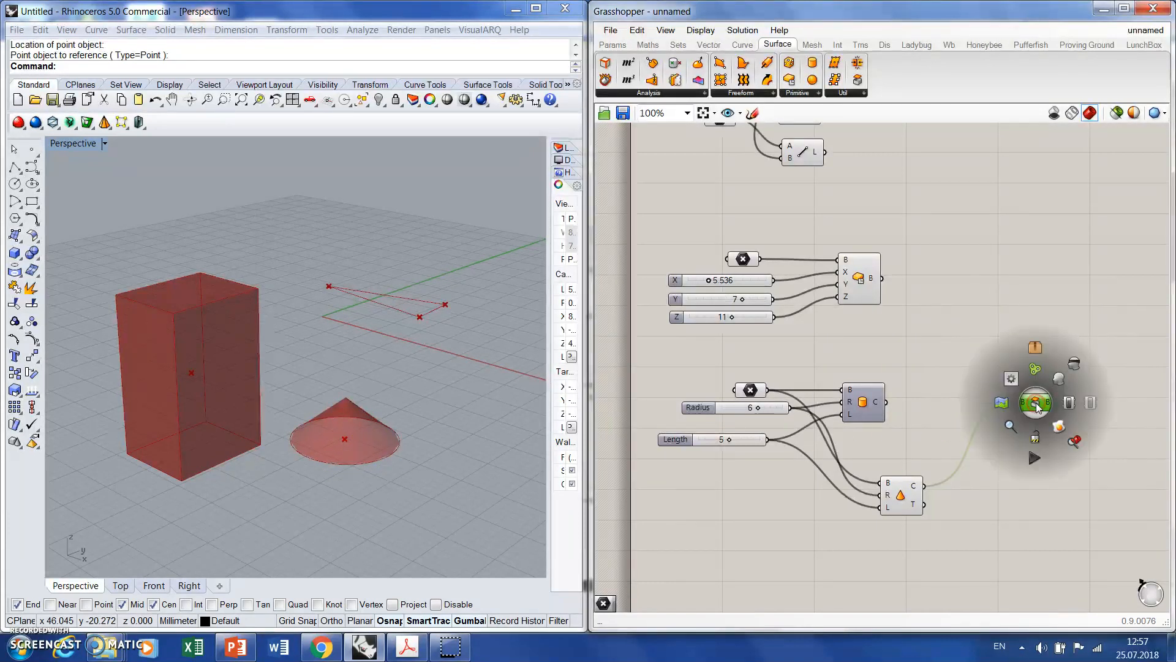
{"action": "left_click", "coordinate": [1039, 521]}
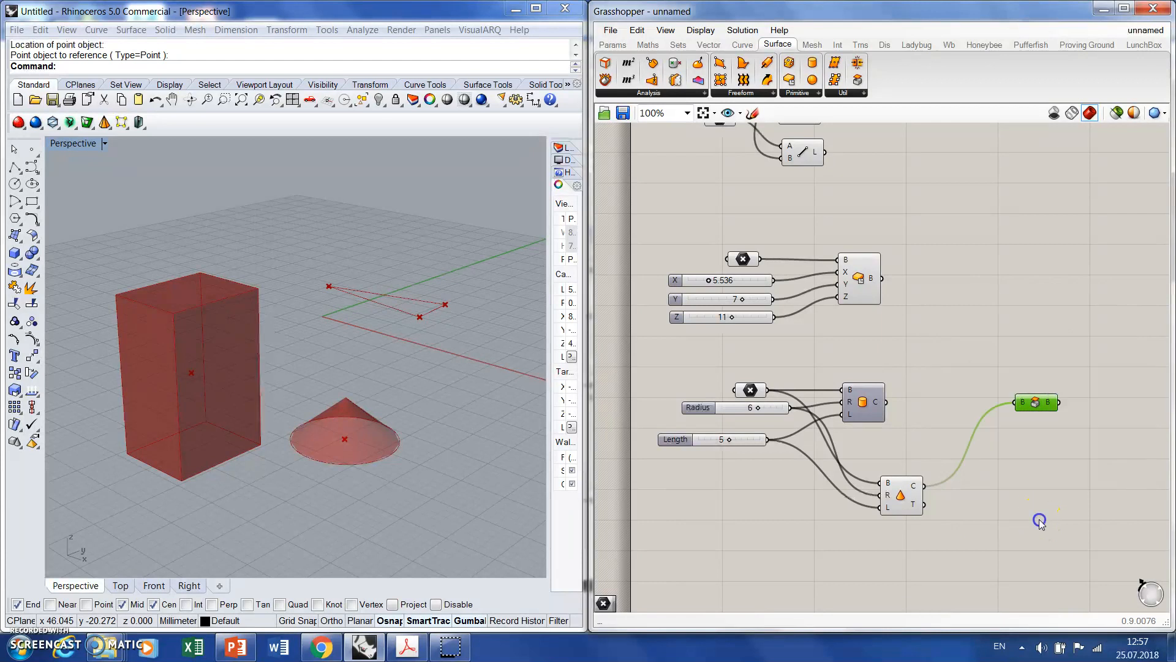
{"action": "middle_click", "coordinate": [1049, 406]}
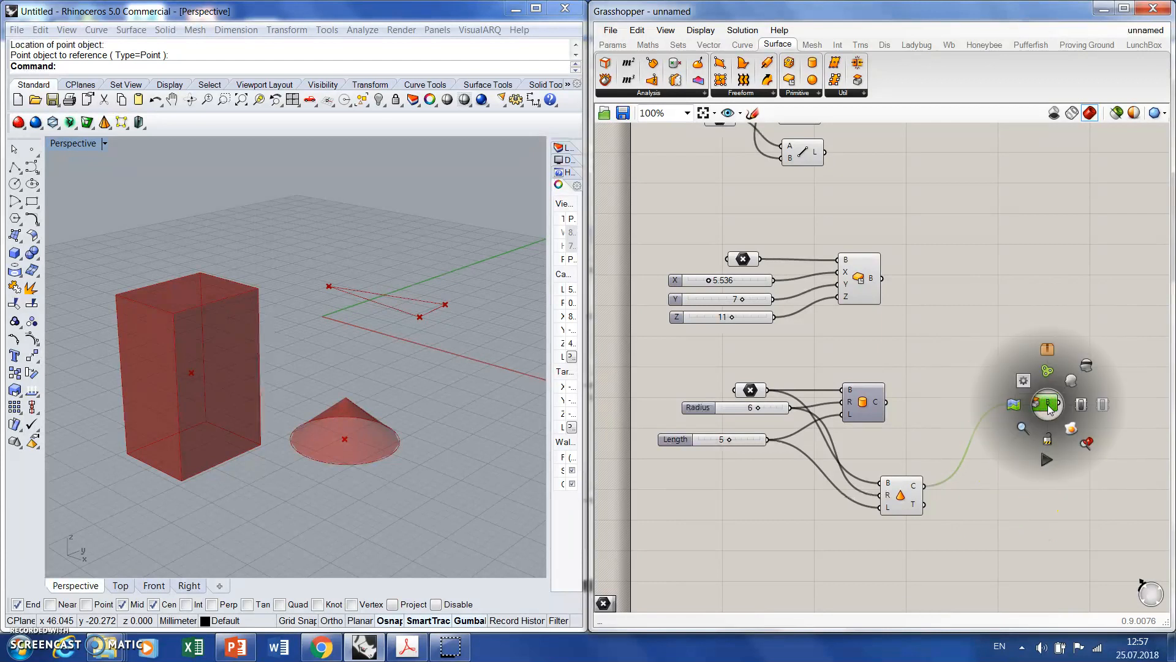
{"action": "left_click", "coordinate": [1071, 381]}
{"action": "left_click", "coordinate": [1050, 499]}
{"action": "right_click_drag", "start_coordinate": [514, 499], "coordinate": [472, 487]}
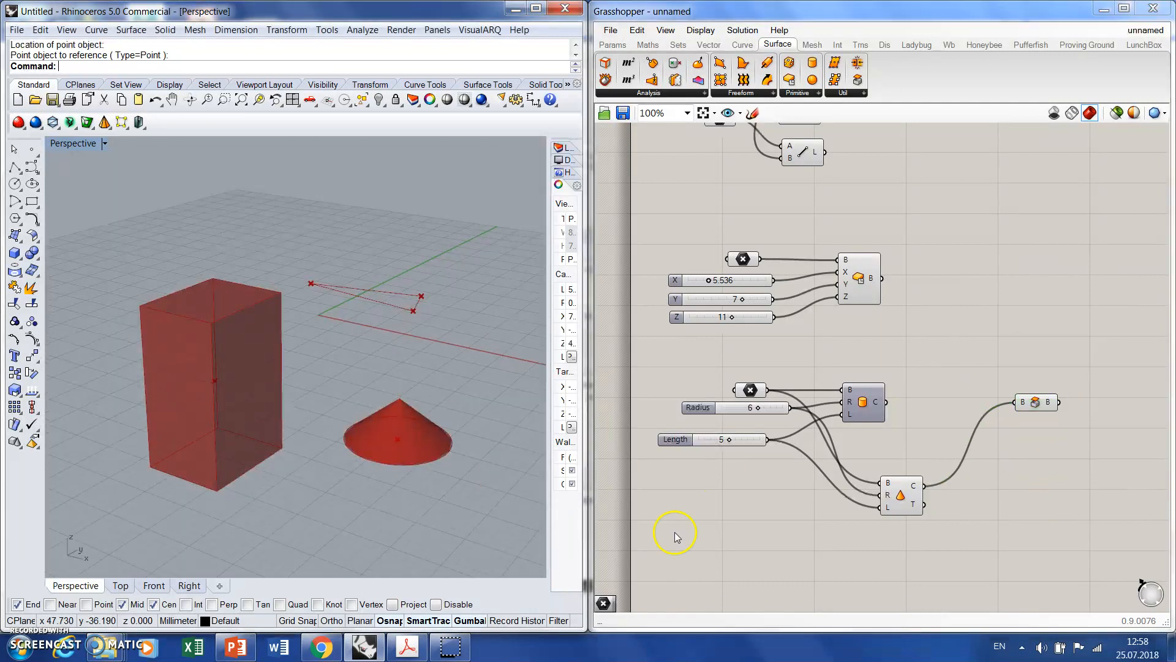
- Turn off the Cone component's preview so only the capped version is displayed
{"action": "middle_click", "coordinate": [882, 498]}
{"action": "left_click", "coordinate": [896, 498]}
{"action": "middle_click", "coordinate": [906, 498]}
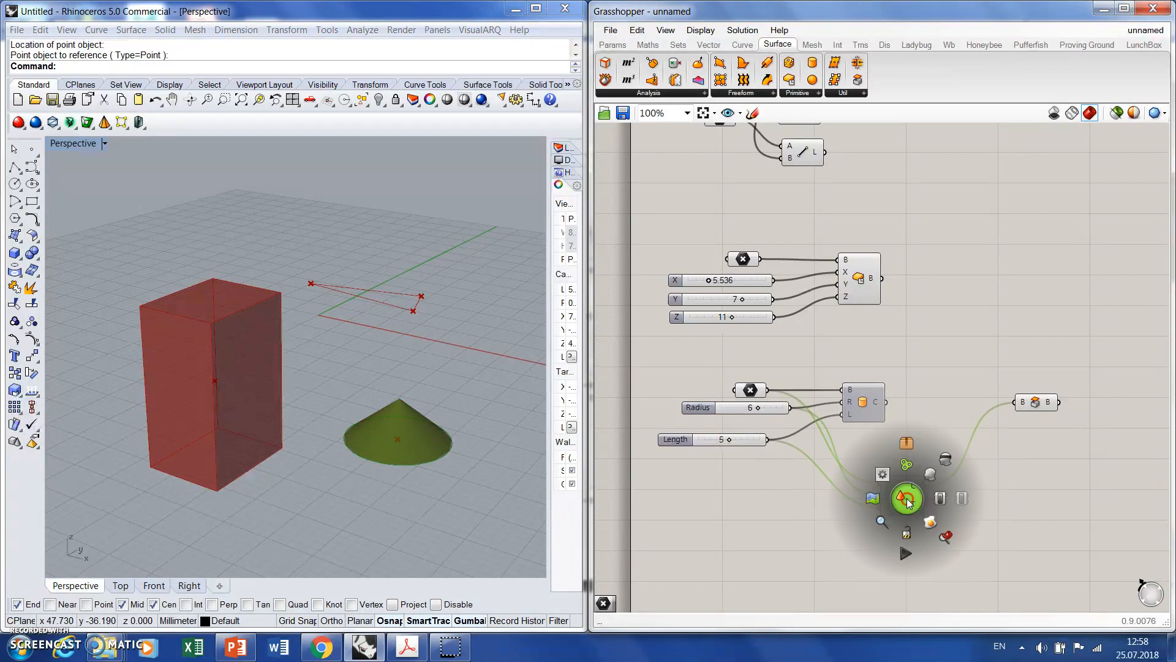
{"action": "left_click", "coordinate": [946, 460]}
{"action": "left_click", "coordinate": [917, 419]}
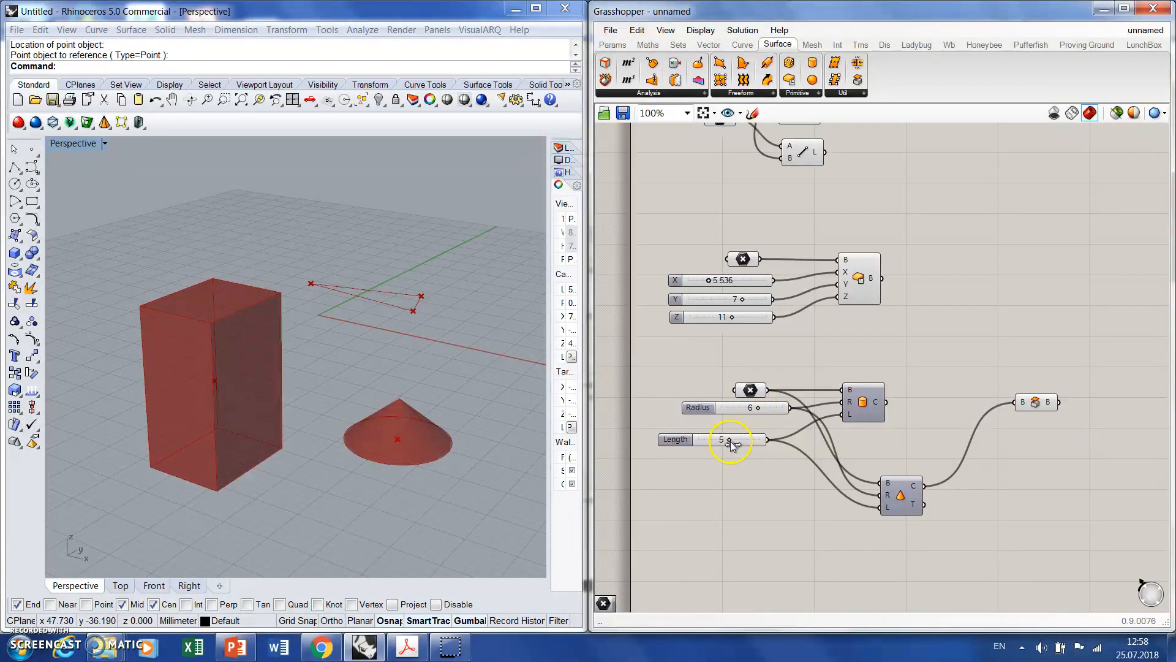
- Add an Arc 3Pt component beside the three Line components
{"action": "scroll", "coordinate": [819, 204], "scroll_direction": "down", "scroll_amount": 5}
{"action": "scroll", "coordinate": [806, 157], "scroll_direction": "up", "scroll_amount": 6}
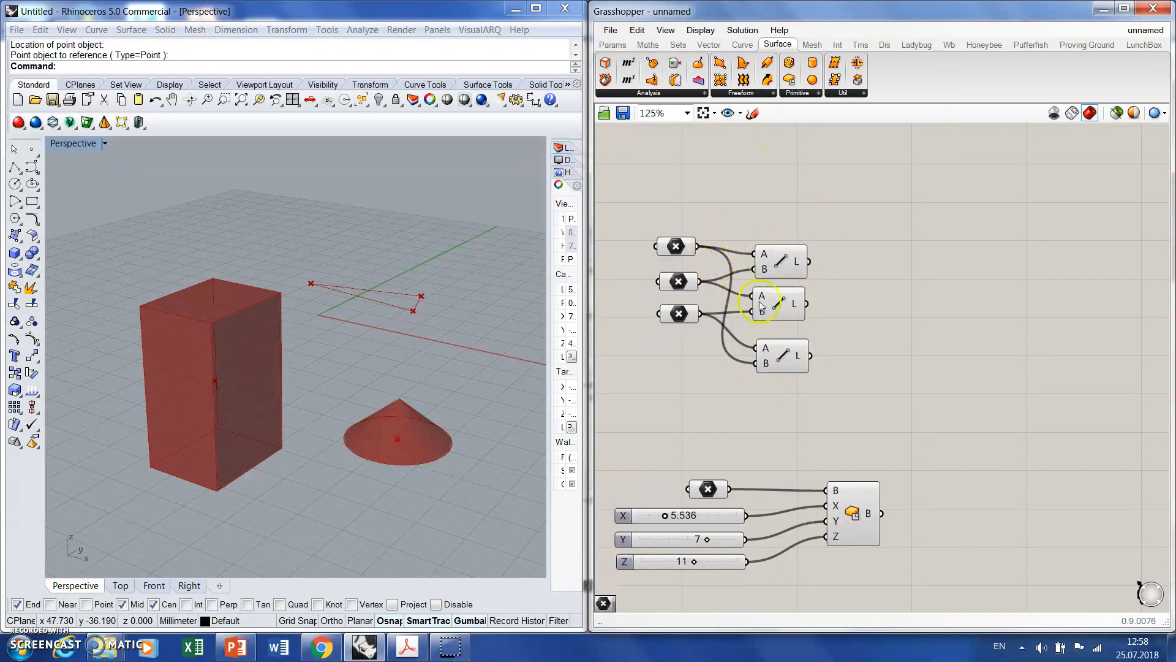
{"action": "left_click", "coordinate": [782, 273]}
{"action": "left_click", "coordinate": [788, 313]}
{"action": "left_click", "coordinate": [786, 367]}
{"action": "left_click", "coordinate": [776, 307]}
{"action": "left_click", "coordinate": [877, 301]}
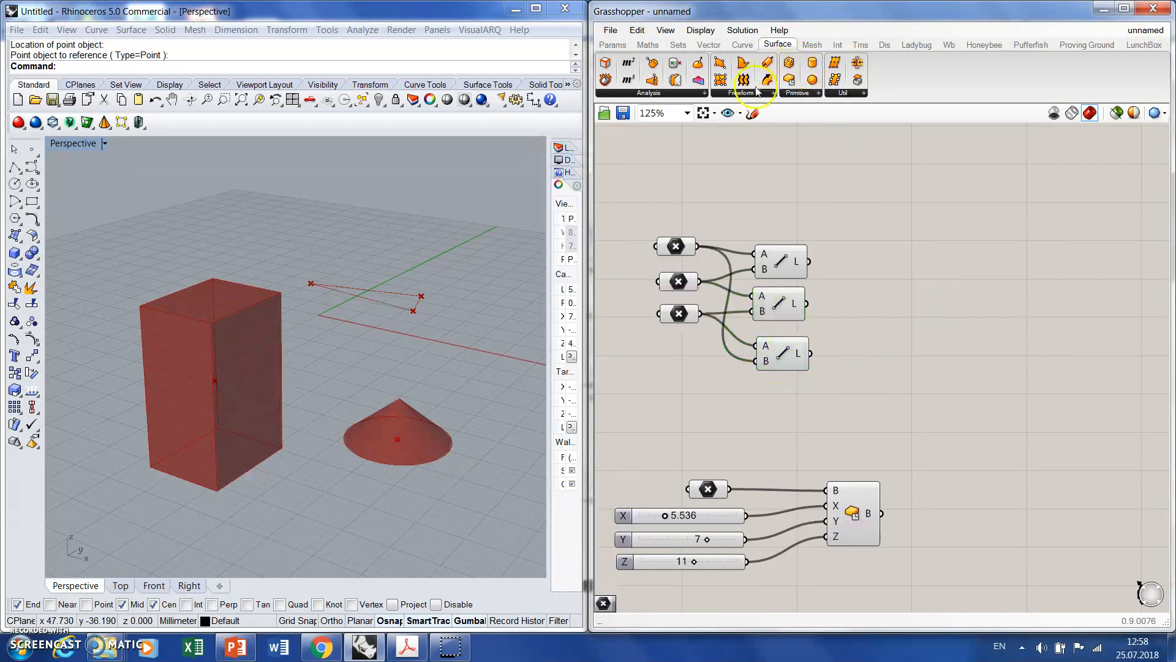
{"action": "left_click", "coordinate": [744, 46]}
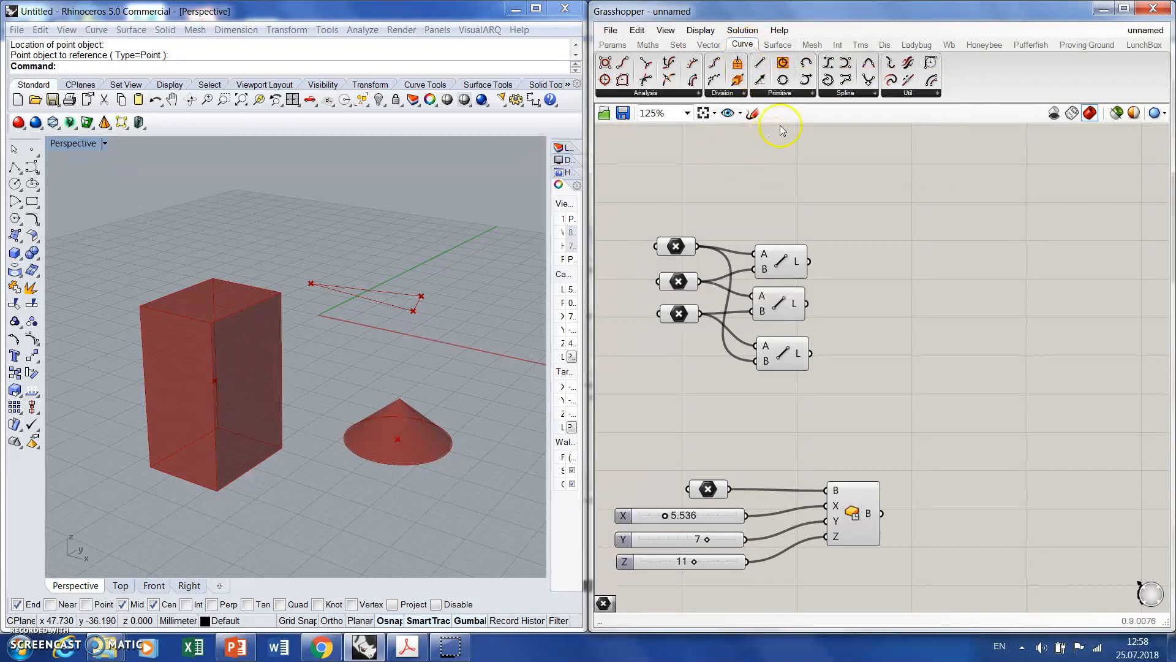
{"action": "left_click", "coordinate": [788, 93]}
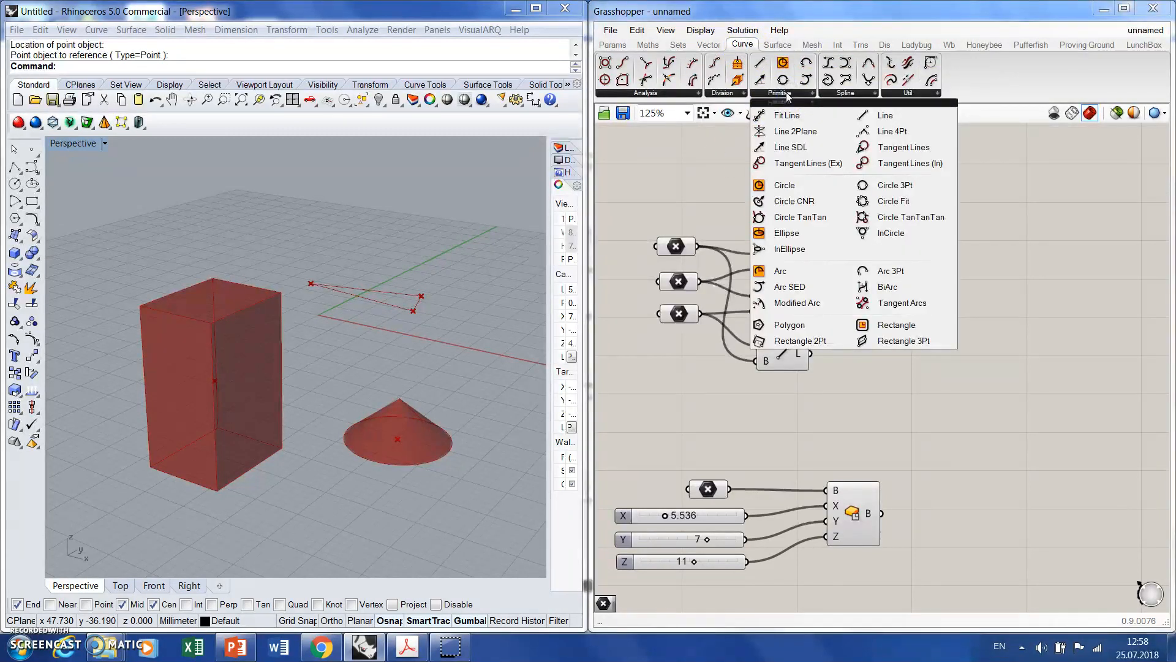
{"action": "left_click", "coordinate": [917, 279]}
{"action": "left_click", "coordinate": [927, 276]}
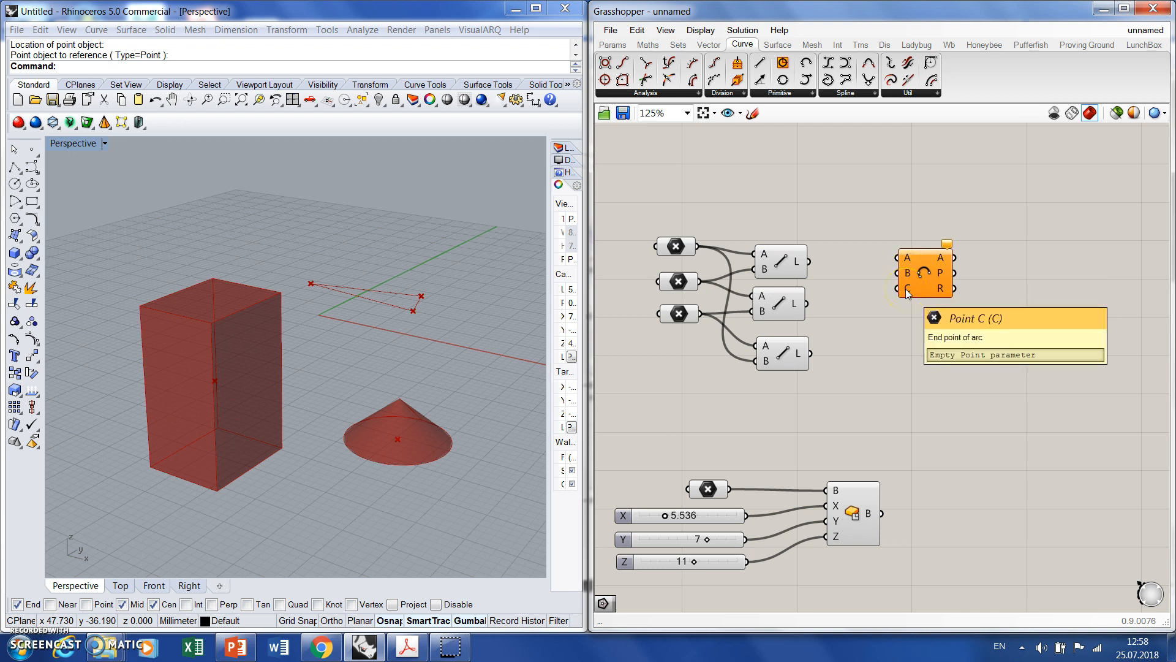
- Connect the three referenced points to the arc's A, B and C inputs and inspect the arc from a higher viewpoint
{"action": "mouse_move", "coordinate": [700, 250]}
{"action": "left_mouse_down"}
{"action": "mouse_move", "coordinate": [906, 262]}
{"action": "mouse_move", "coordinate": [893, 255]}
{"action": "left_mouse_up"}
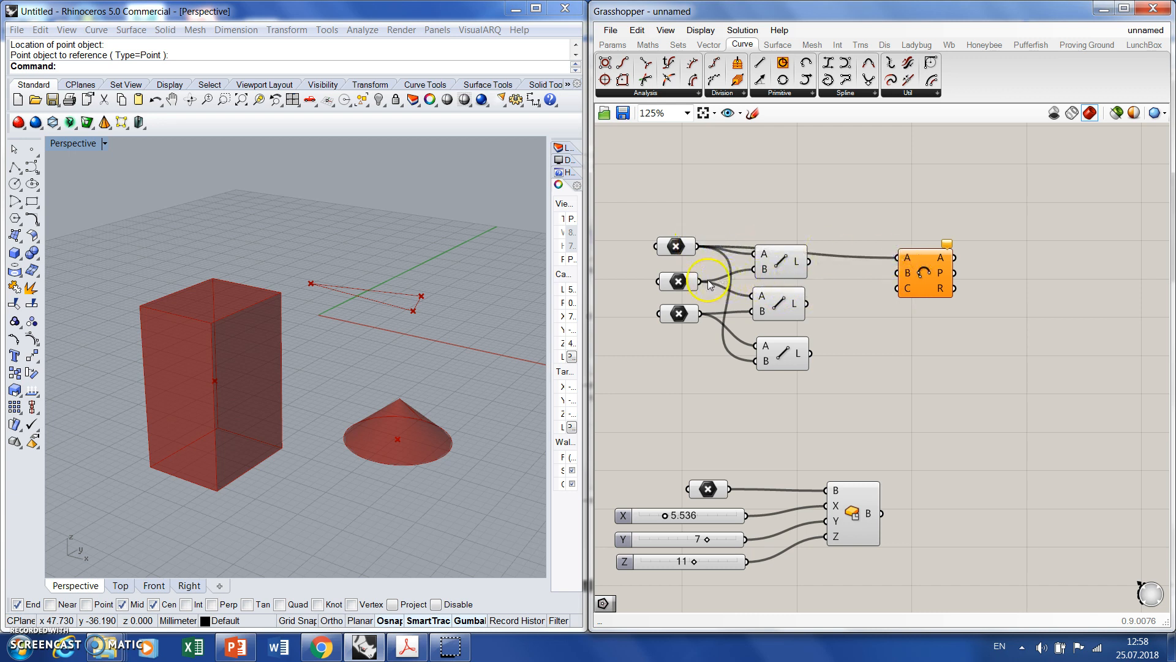
{"action": "left_click_drag", "start_coordinate": [700, 281], "coordinate": [900, 274]}
{"action": "left_click_drag", "start_coordinate": [701, 314], "coordinate": [898, 288]}
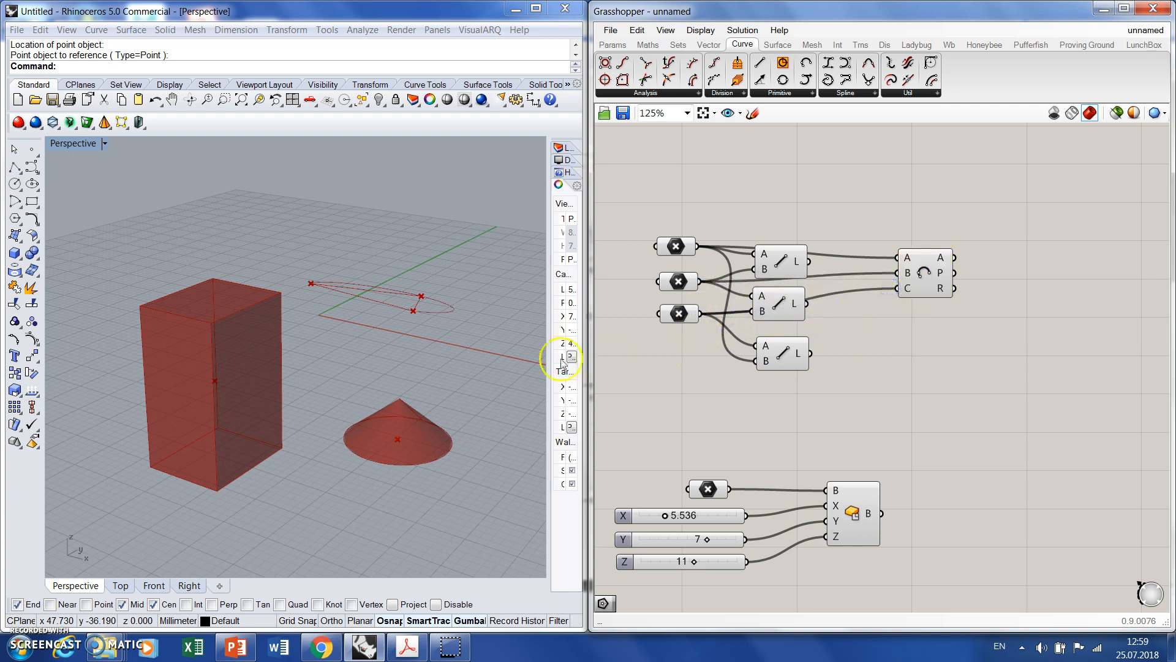
{"action": "right_click_drag", "start_coordinate": [380, 341], "coordinate": [384, 387]}
{"action": "left_click", "coordinate": [903, 259]}
{"action": "left_click", "coordinate": [930, 272]}
{"action": "right_click_drag", "start_coordinate": [407, 307], "coordinate": [388, 270]}
{"action": "left_click", "coordinate": [690, 282]}
{"action": "left_click", "coordinate": [684, 244]}
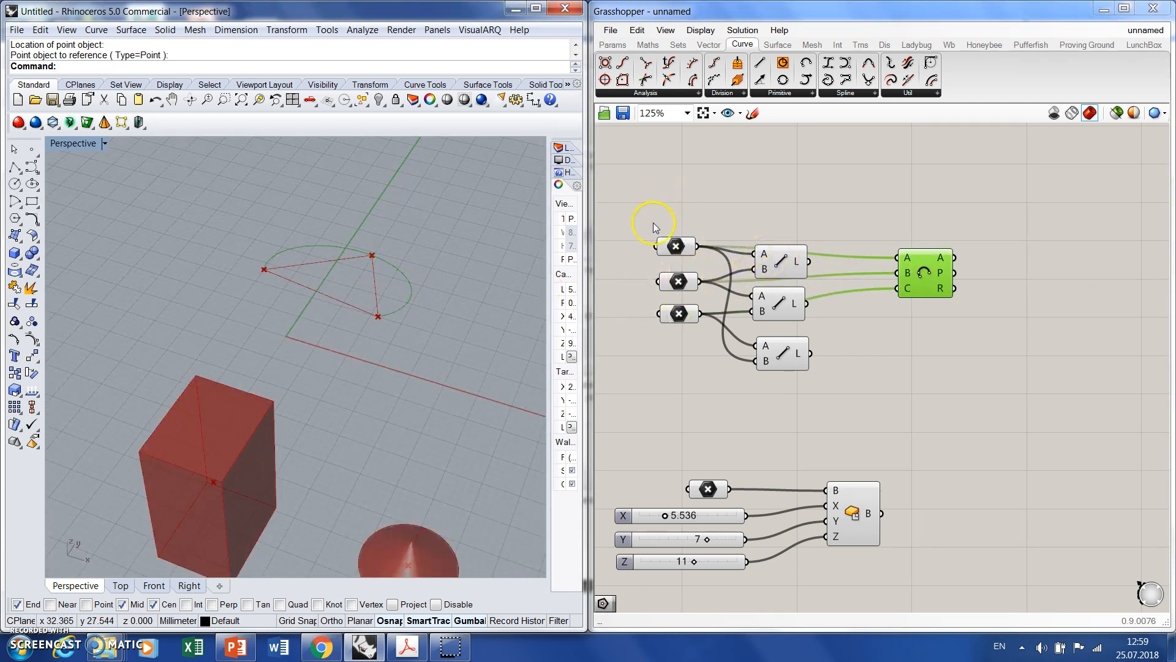
- Rearrange the definition by stacking the three Line components above the points and moving the Arc 3Pt component below them
{"action": "left_click_drag", "start_coordinate": [783, 261], "coordinate": [809, 170]}
{"action": "left_click_drag", "start_coordinate": [783, 299], "coordinate": [814, 198]}
{"action": "left_click", "coordinate": [814, 296]}
{"action": "left_click", "coordinate": [792, 348]}
{"action": "left_click_drag", "start_coordinate": [792, 348], "coordinate": [818, 236]}
{"action": "left_click_drag", "start_coordinate": [921, 265], "coordinate": [916, 322]}
{"action": "left_click", "coordinate": [877, 323]}
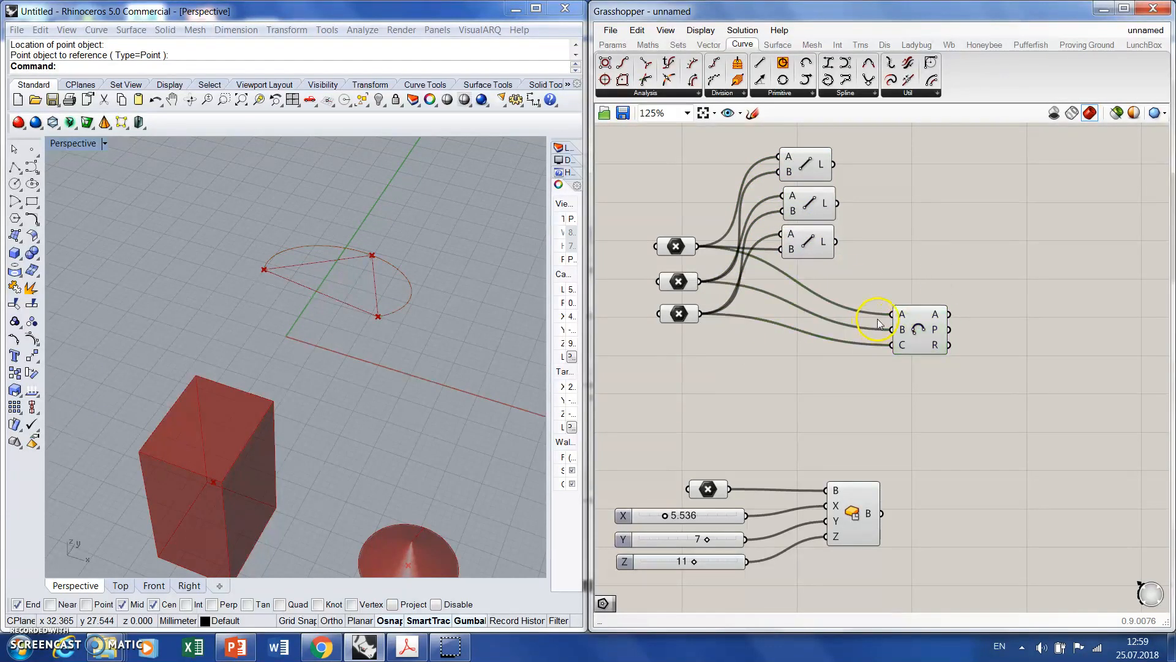
{"action": "left_click", "coordinate": [936, 327]}
{"action": "left_click", "coordinate": [952, 245]}
- Add a Polygon component to the canvas and place it beyond the box component's output
{"action": "scroll", "coordinate": [858, 260], "scroll_direction": "down", "scroll_amount": 6}
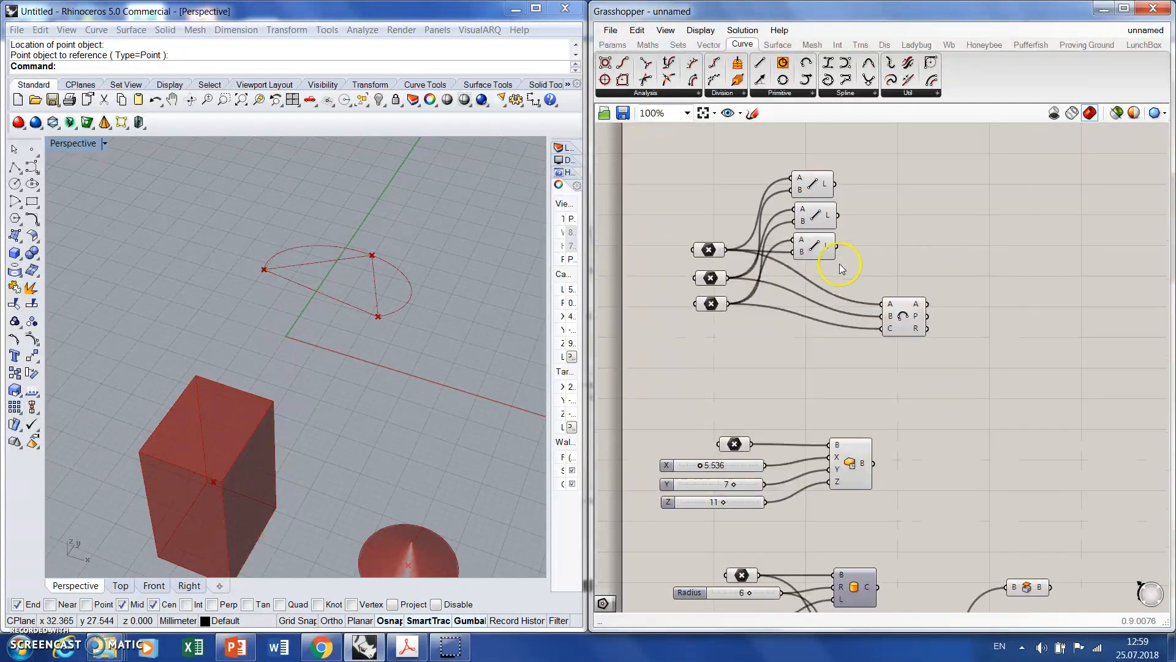
{"action": "scroll", "coordinate": [865, 319], "scroll_direction": "up", "scroll_amount": 3}
{"action": "scroll", "coordinate": [340, 289], "scroll_direction": "down", "scroll_amount": 5}
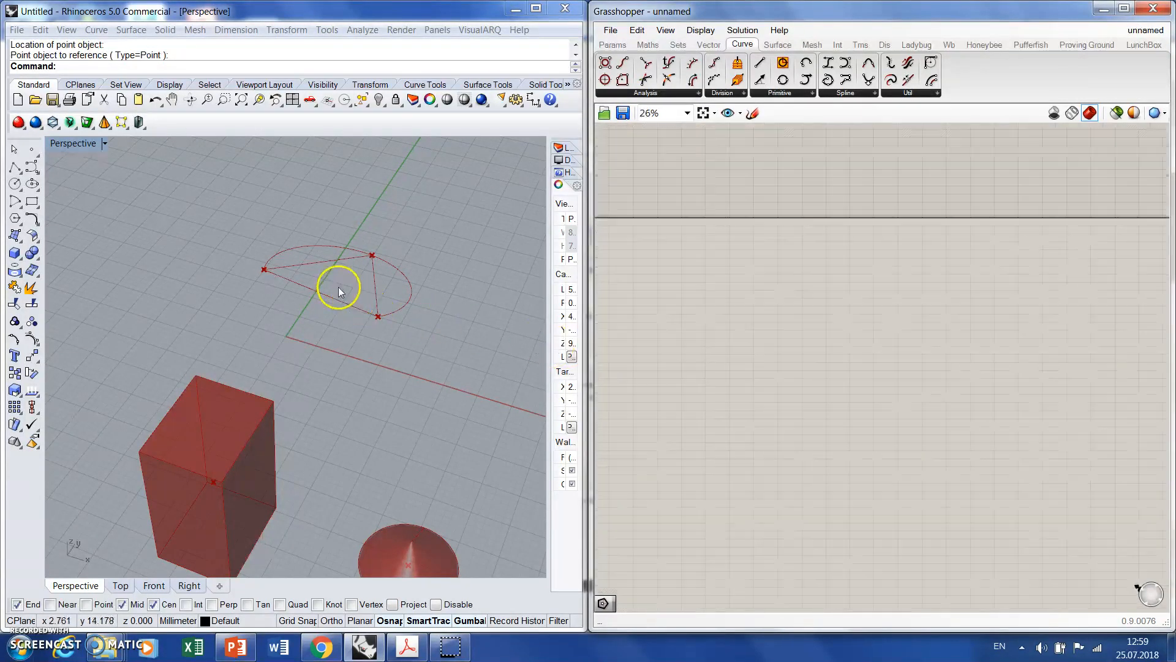
{"action": "scroll", "coordinate": [732, 380], "scroll_direction": "down", "scroll_amount": 2}
{"action": "scroll", "coordinate": [609, 329], "scroll_direction": "up", "scroll_amount": 7}
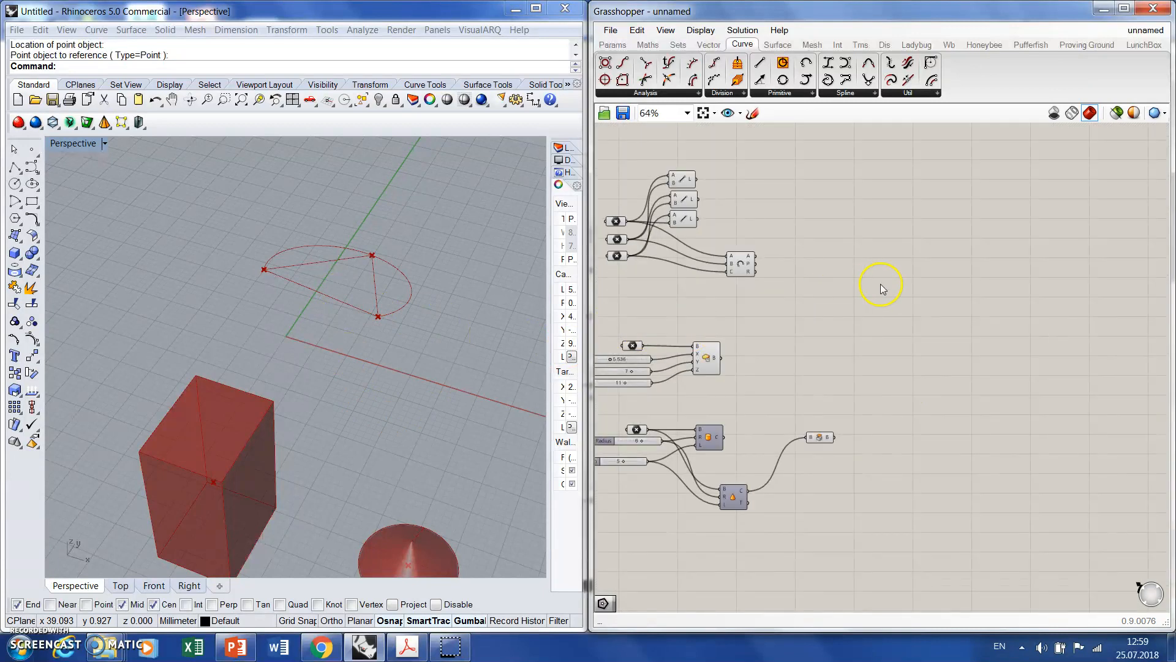
{"action": "scroll", "coordinate": [922, 322], "scroll_direction": "down", "scroll_amount": 1}
{"action": "scroll", "coordinate": [745, 372], "scroll_direction": "up", "scroll_amount": 2}
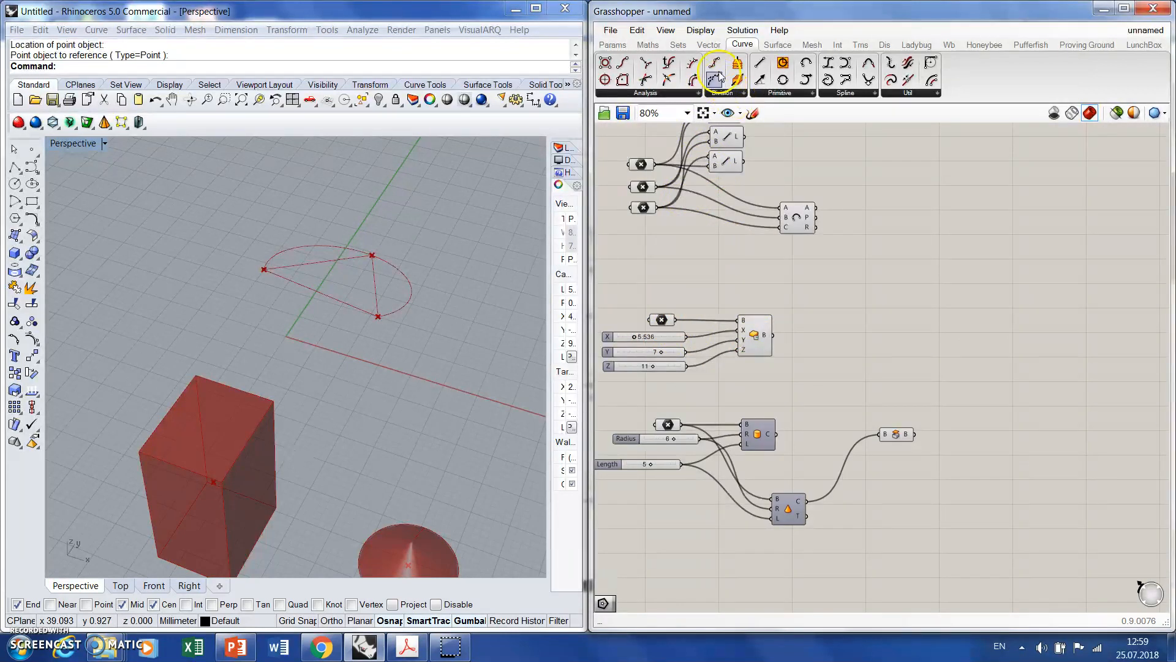
{"action": "left_click", "coordinate": [795, 98]}
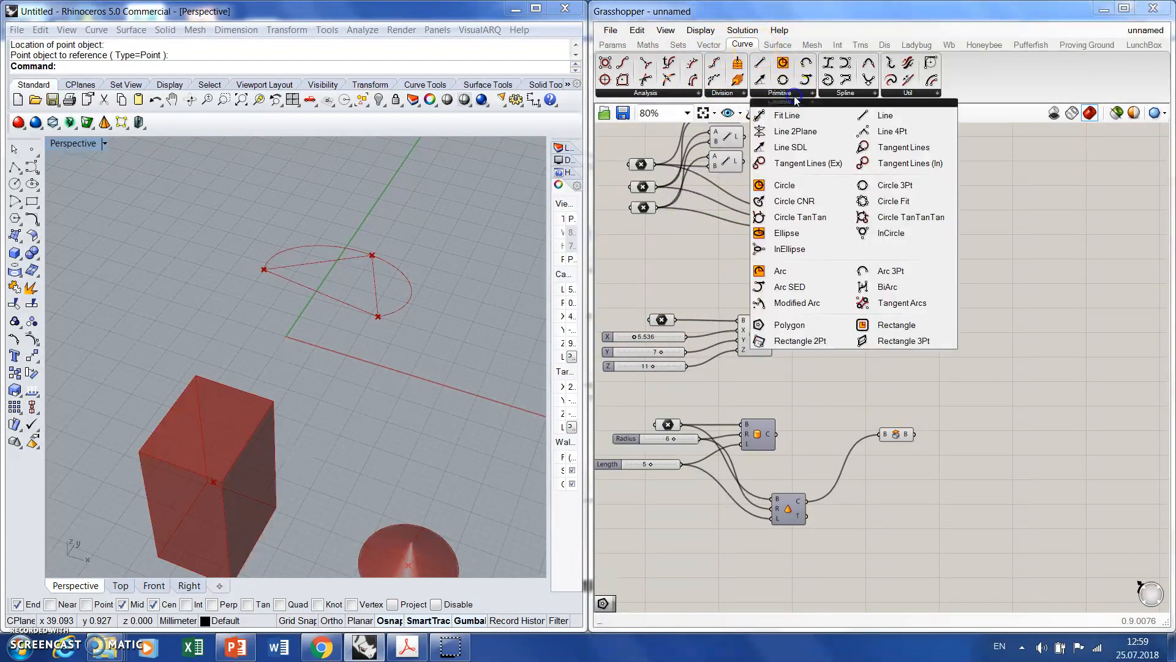
{"action": "left_click", "coordinate": [810, 328]}
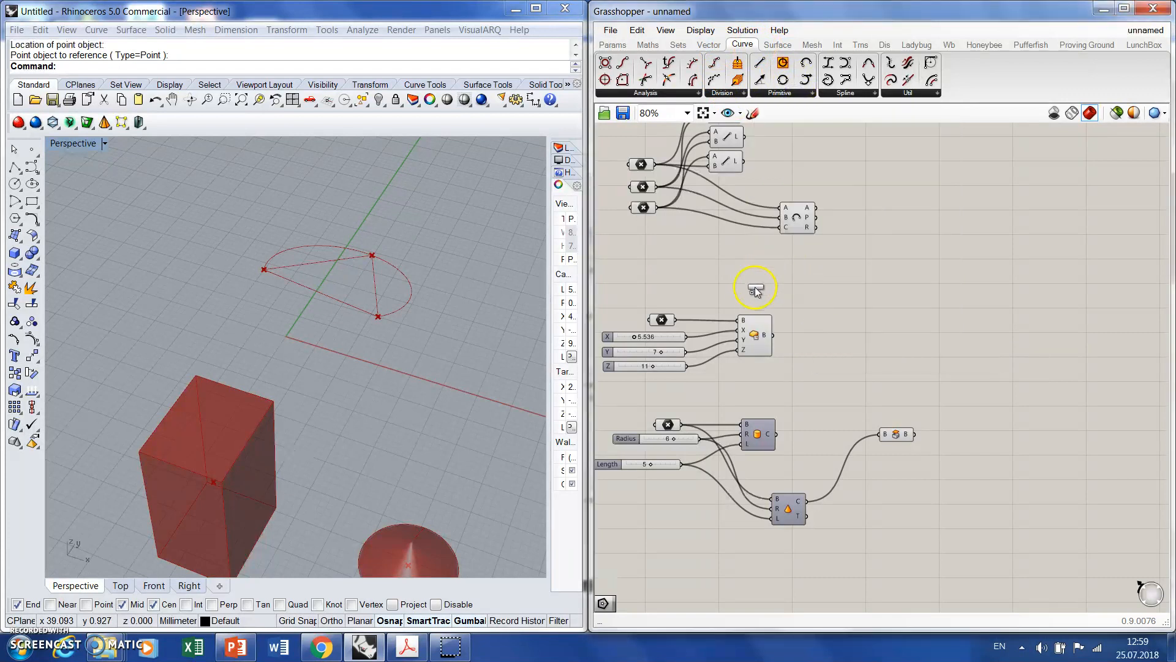
{"action": "left_click", "coordinate": [822, 304]}
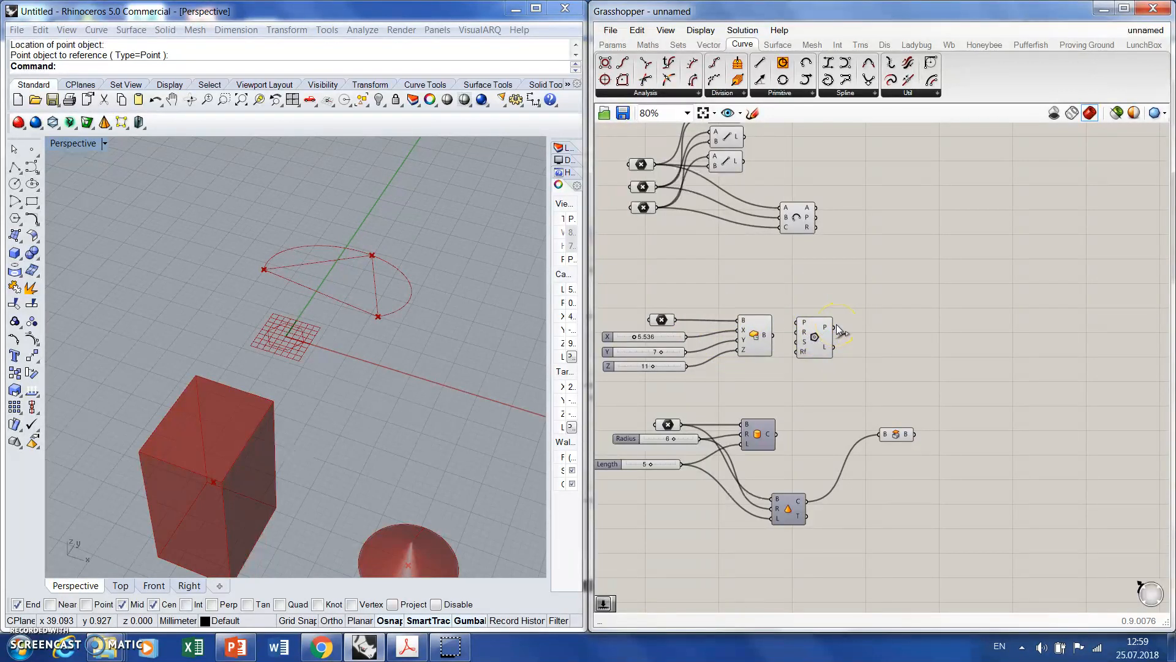
{"action": "left_click_drag", "start_coordinate": [823, 331], "coordinate": [862, 330]}
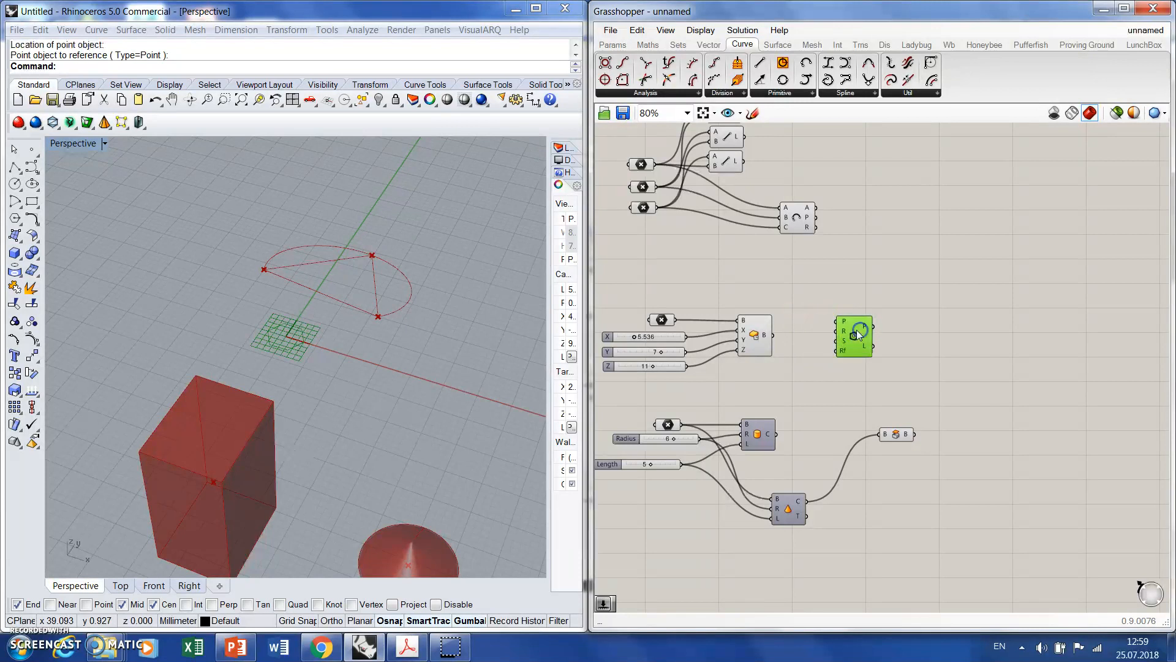
- Feed the box's base point into the Polygon's P input and move the box component slightly lower
{"action": "left_click_drag", "start_coordinate": [676, 320], "coordinate": [837, 321]}
{"action": "left_click_drag", "start_coordinate": [756, 348], "coordinate": [775, 374]}
{"action": "left_click", "coordinate": [775, 374]}
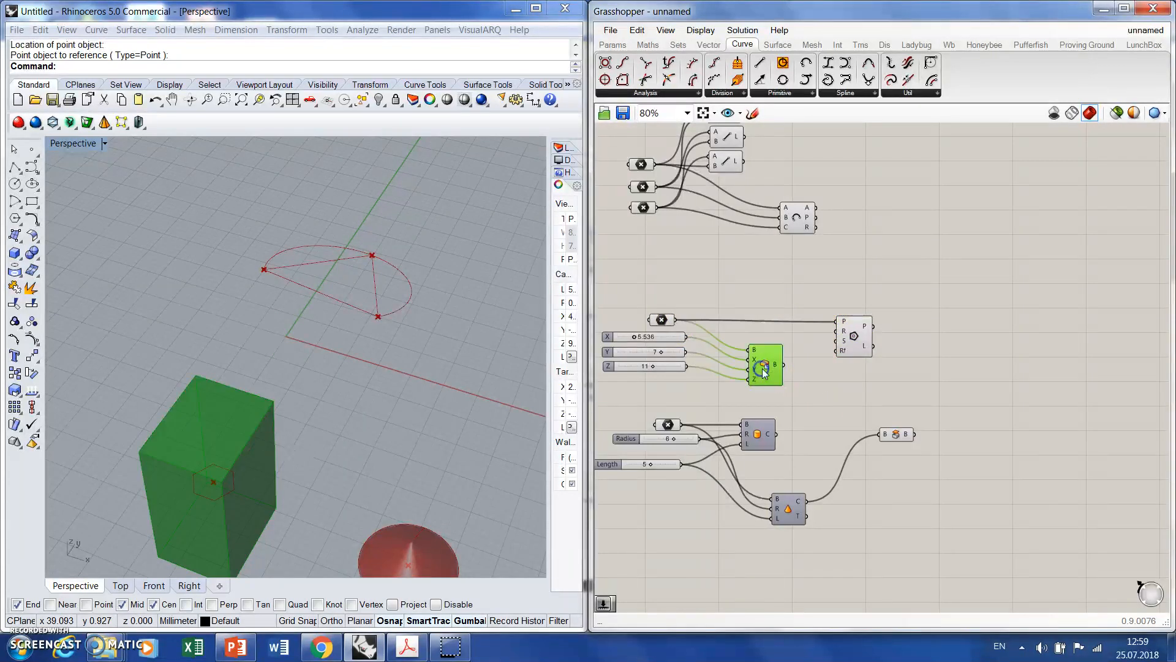
{"action": "right_click_drag", "start_coordinate": [394, 491], "coordinate": [390, 449]}
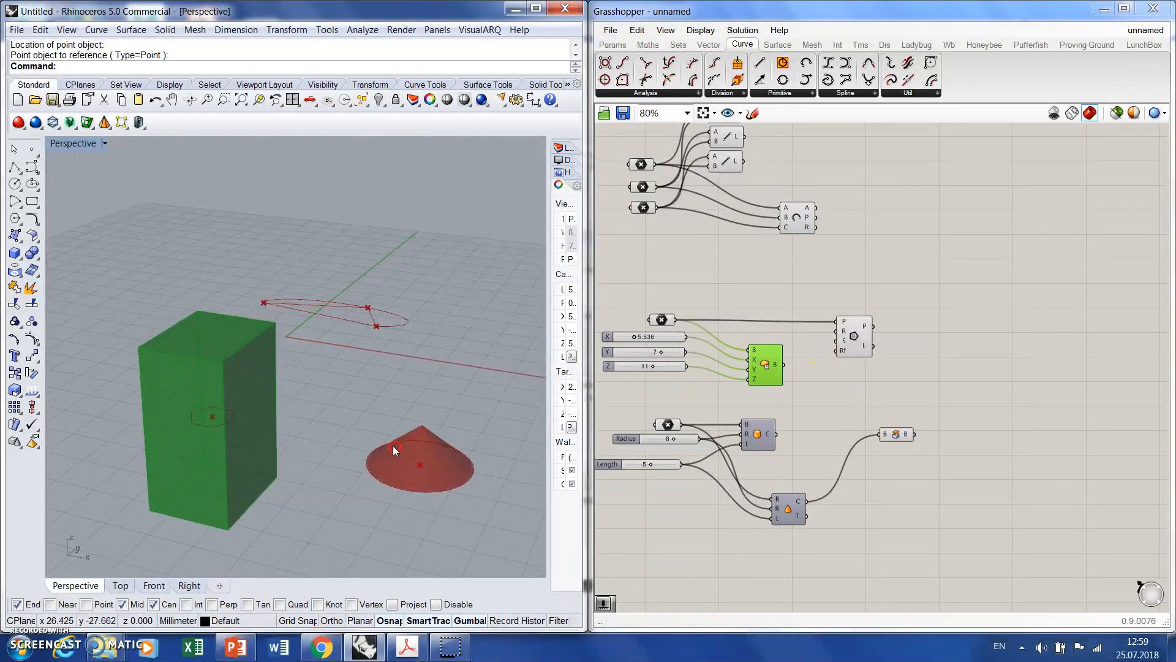
{"action": "left_click", "coordinate": [857, 341]}
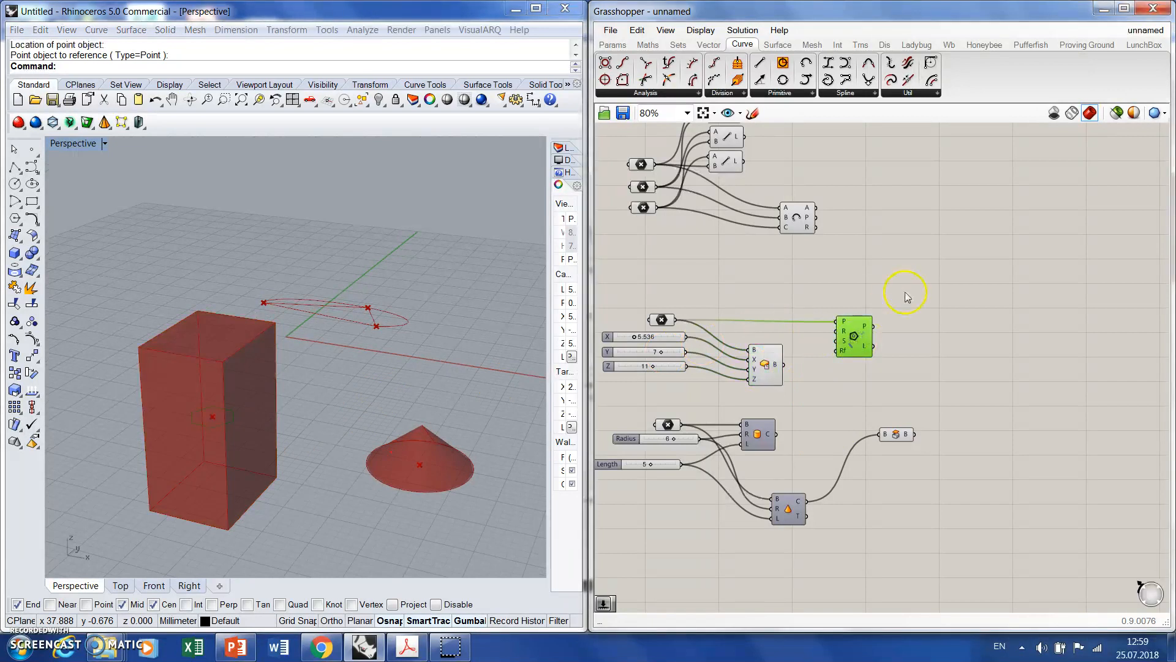
{"action": "left_click", "coordinate": [767, 365]}
{"action": "left_click", "coordinate": [842, 286]}
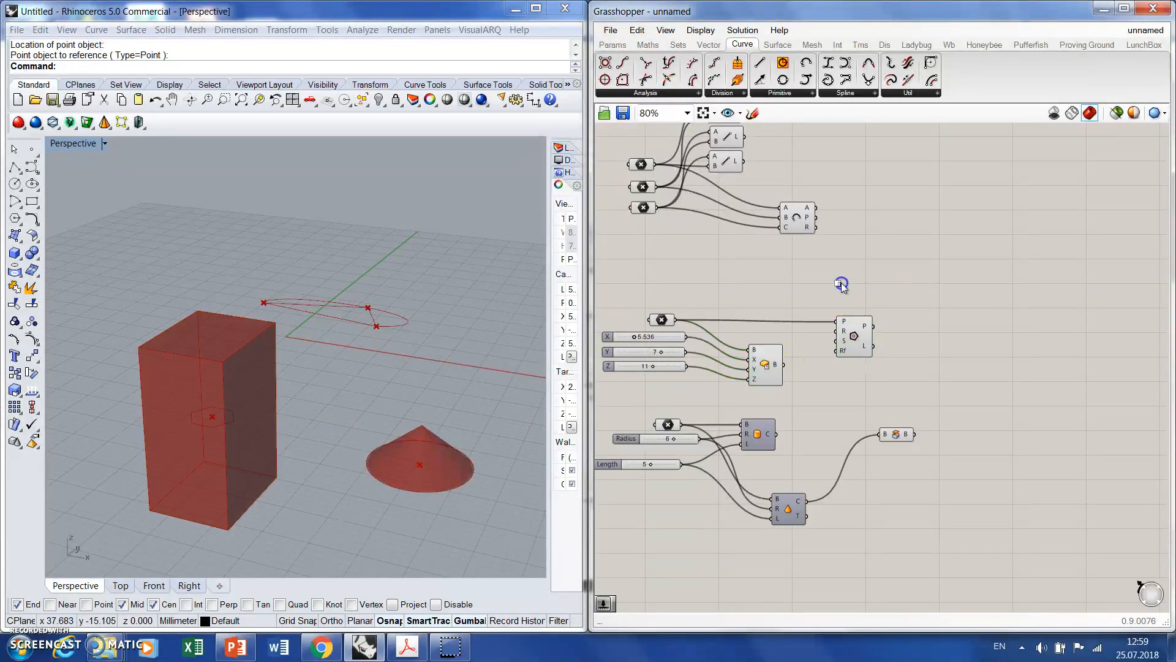
- Turn off the box component's preview to reveal the polygon around its base point
{"action": "left_click", "coordinate": [779, 367]}
{"action": "middle_click", "coordinate": [780, 367]}
{"action": "left_click", "coordinate": [819, 314]}
{"action": "left_click", "coordinate": [857, 275]}
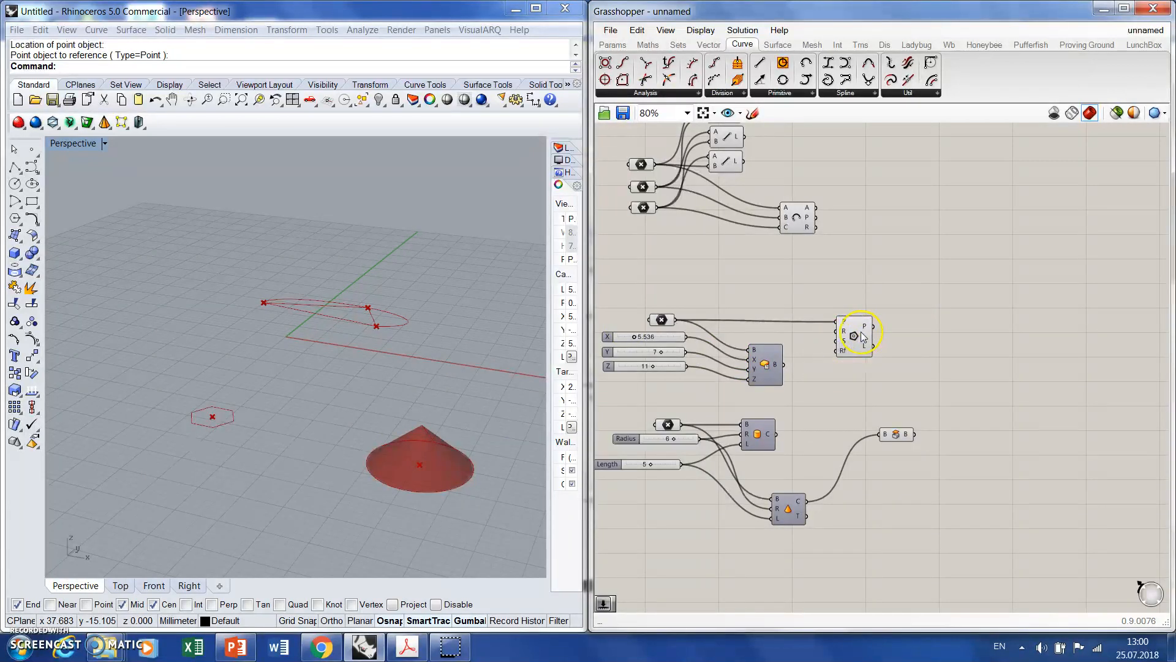
- Move the Polygon component farther from the box component and connect the Z slider to its Radius input
{"action": "left_click_drag", "start_coordinate": [861, 332], "coordinate": [924, 332]}
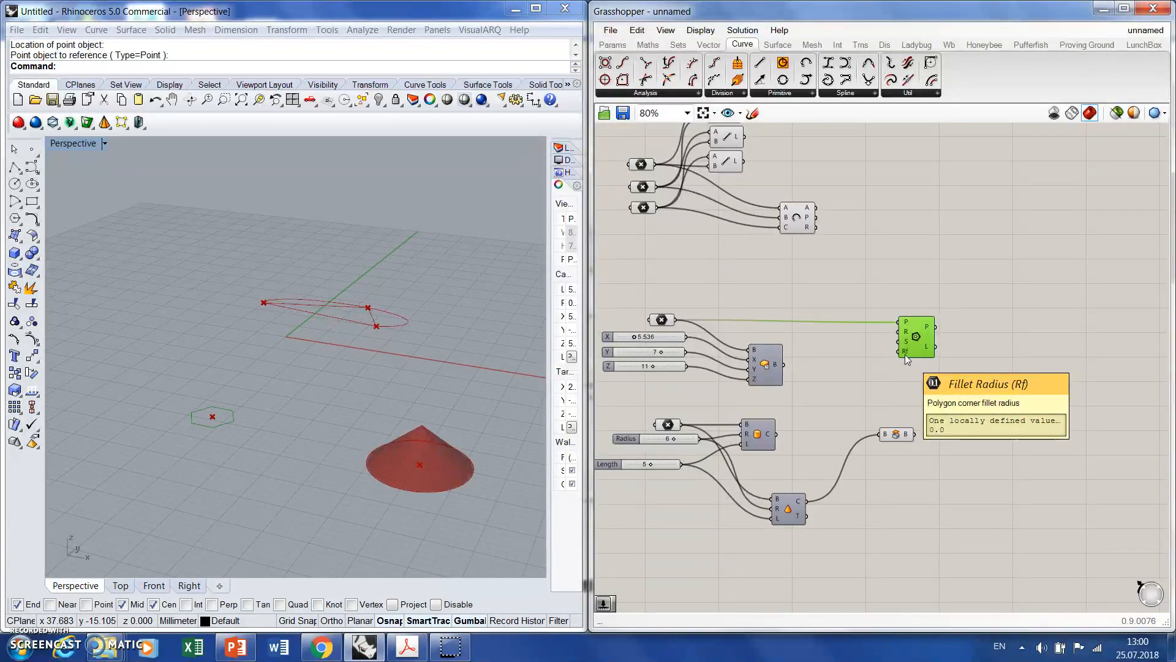
{"action": "left_click", "coordinate": [744, 378]}
{"action": "left_click", "coordinate": [692, 390]}
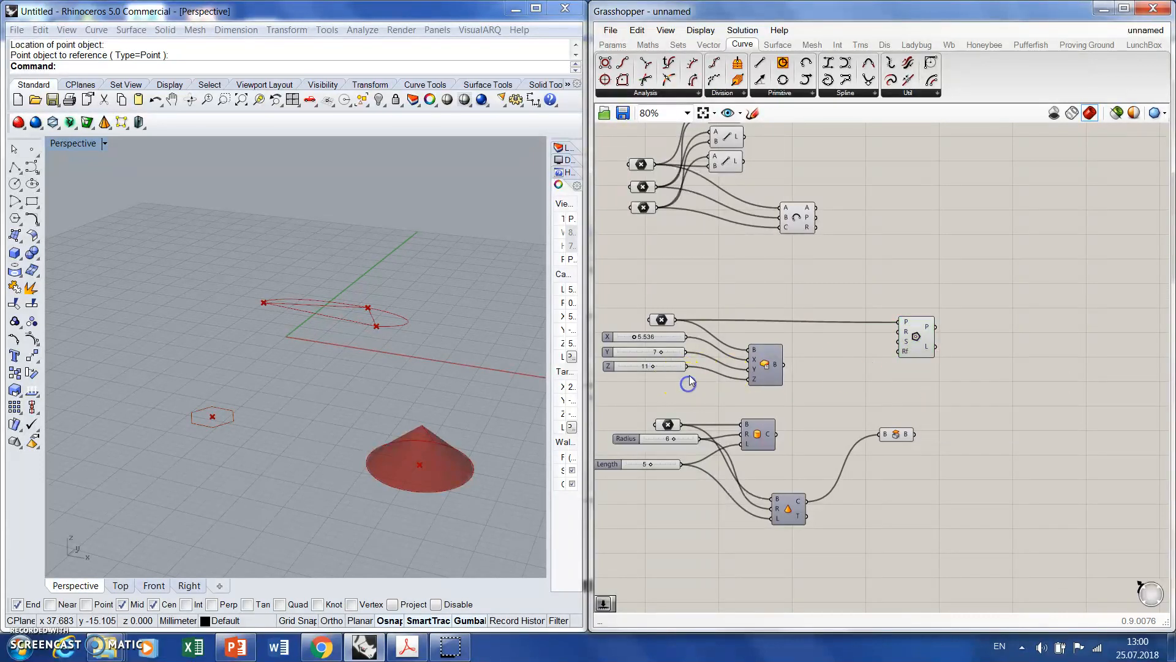
{"action": "left_click_drag", "start_coordinate": [687, 365], "coordinate": [900, 331]}
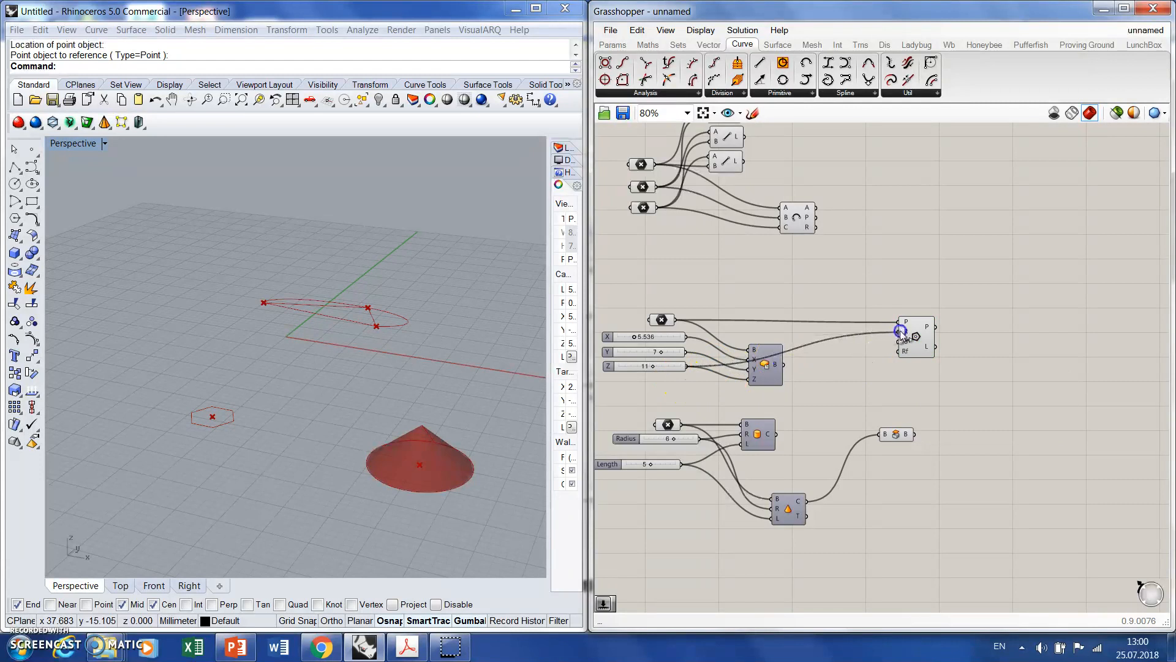
{"action": "left_click", "coordinate": [654, 371]}
- Connect the Y slider to the Polygon's S input and set the slider to 6
{"action": "left_click_drag", "start_coordinate": [687, 352], "coordinate": [899, 341]}
{"action": "left_click", "coordinate": [664, 355]}
{"action": "mouse_move", "coordinate": [663, 355]}
{"action": "left_mouse_down"}
{"action": "mouse_move", "coordinate": [640, 356]}
{"action": "mouse_move", "coordinate": [656, 354]}
{"action": "left_mouse_up"}
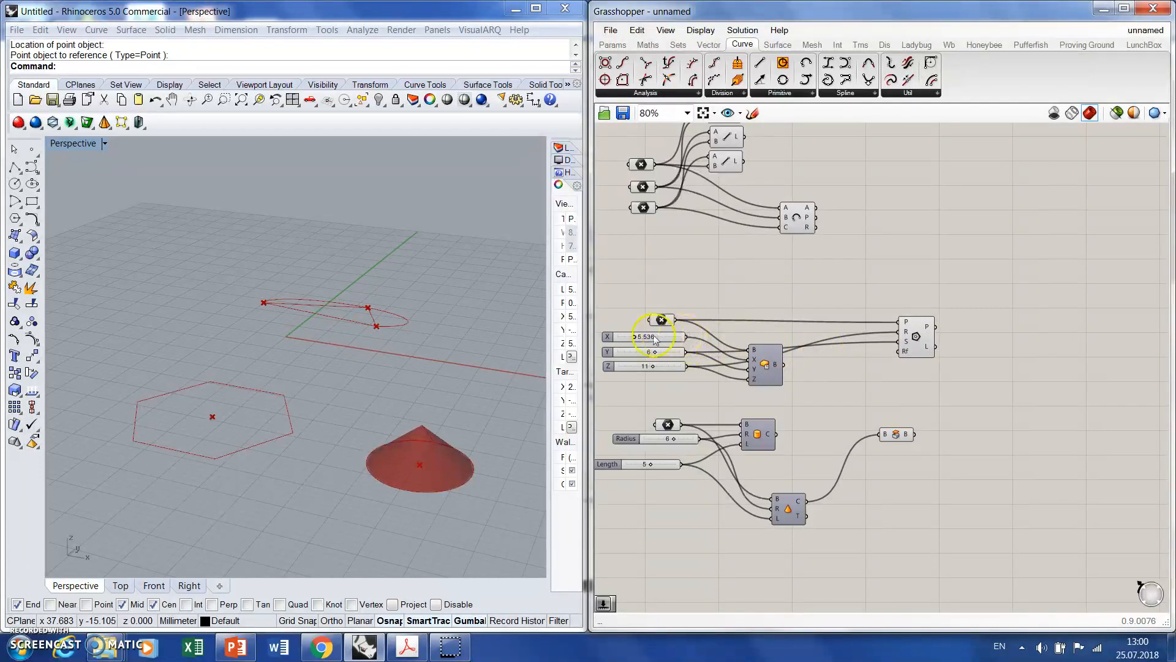
- Connect the X slider to the Polygon's Fillet Radius input and set the slider to 3.800
{"action": "left_click_drag", "start_coordinate": [682, 336], "coordinate": [894, 355]}
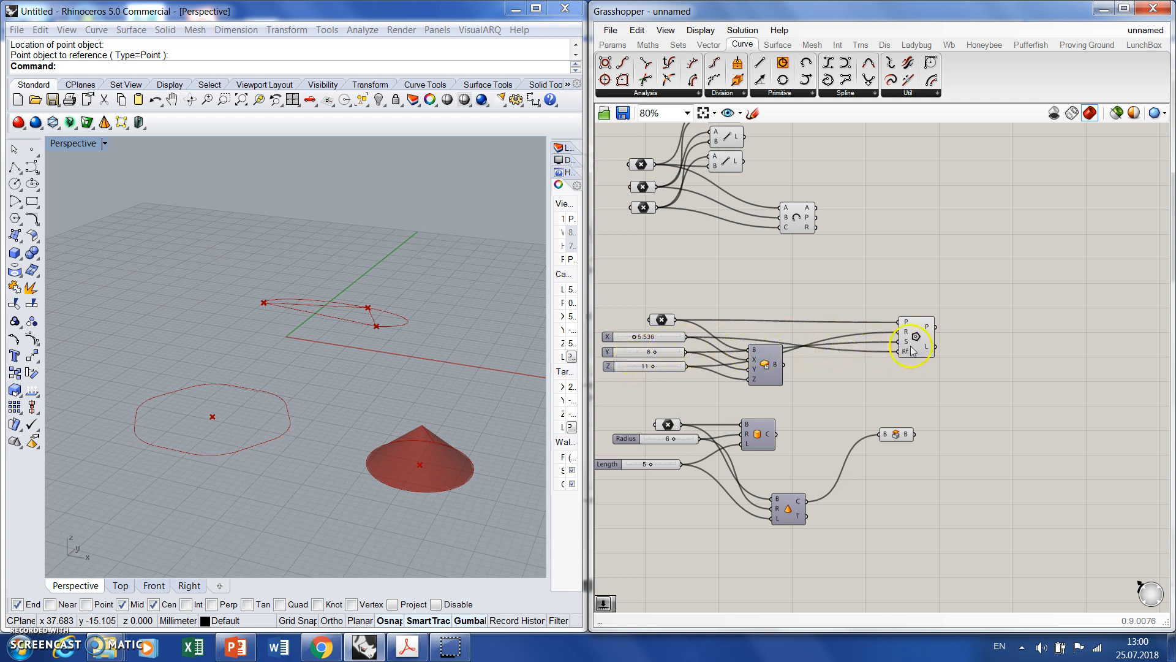
{"action": "mouse_move", "coordinate": [907, 357]}
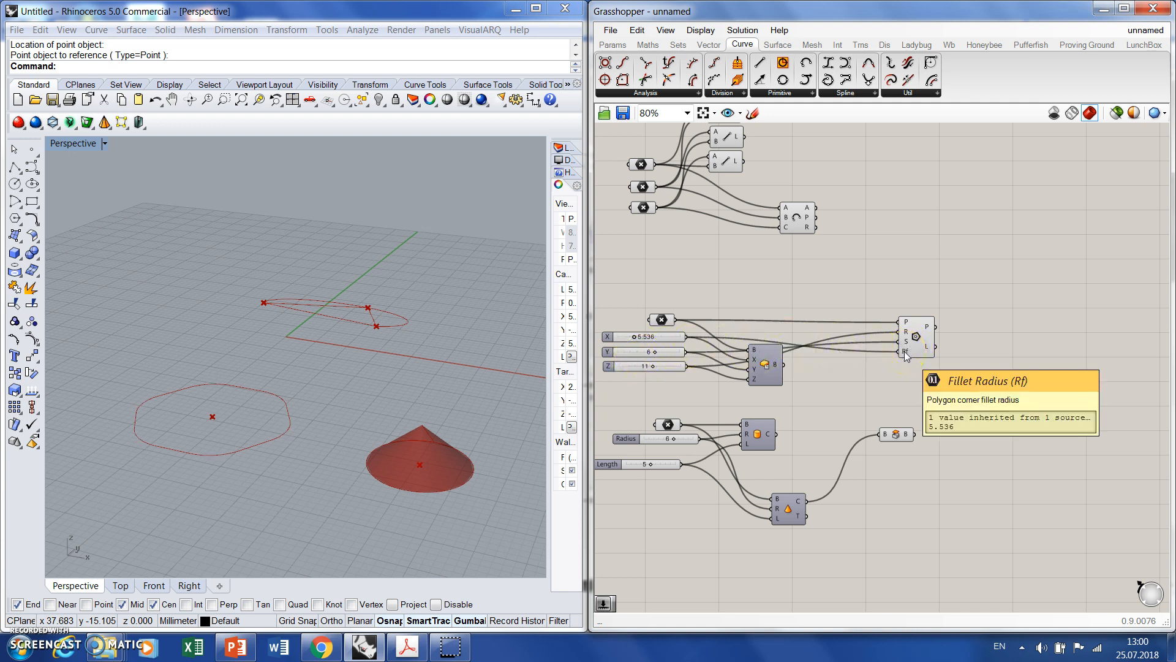
{"action": "left_click", "coordinate": [894, 352]}
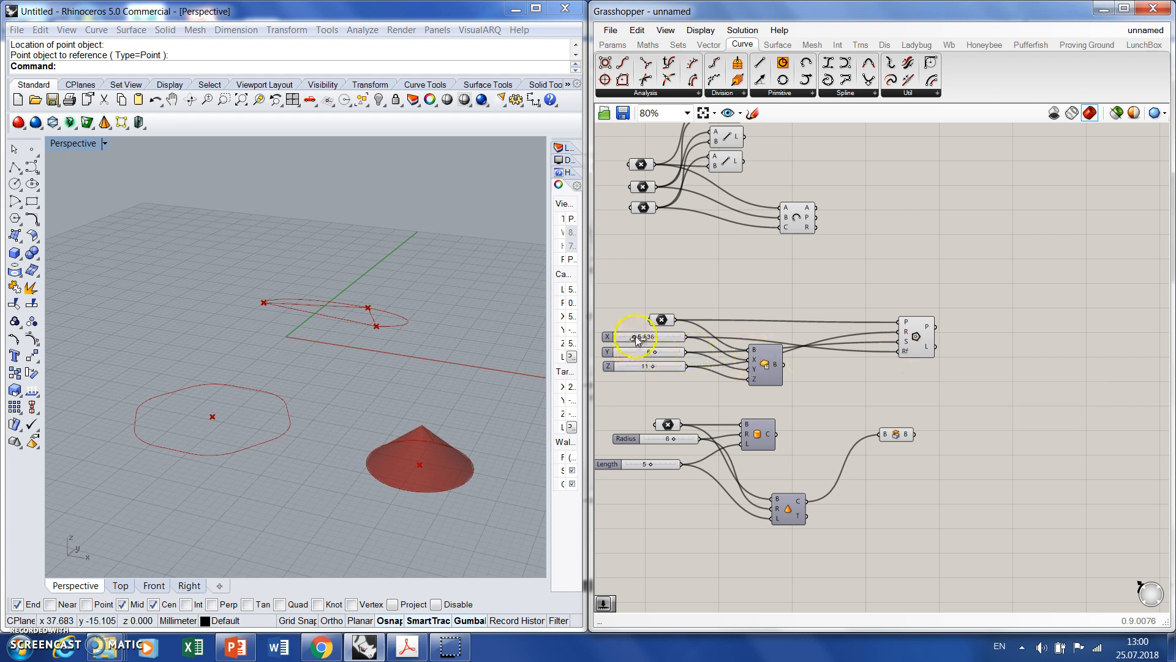
{"action": "left_click_drag", "start_coordinate": [634, 337], "coordinate": [619, 337]}
{"action": "left_click", "coordinate": [253, 480]}
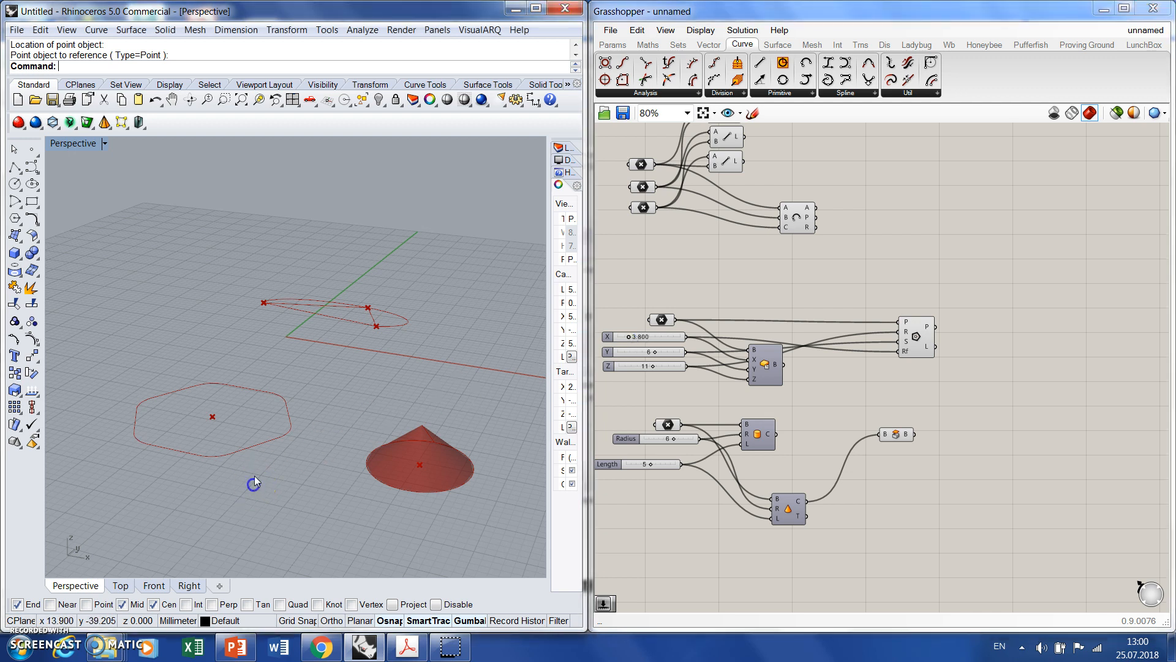
{"action": "left_click", "coordinate": [906, 331]}
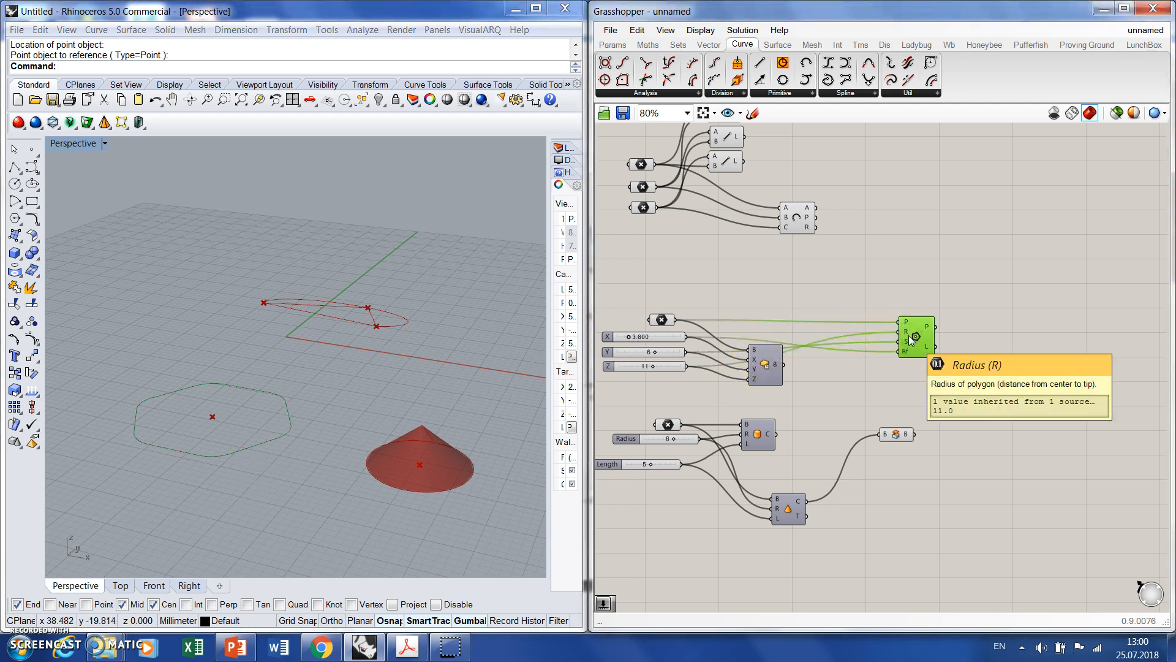